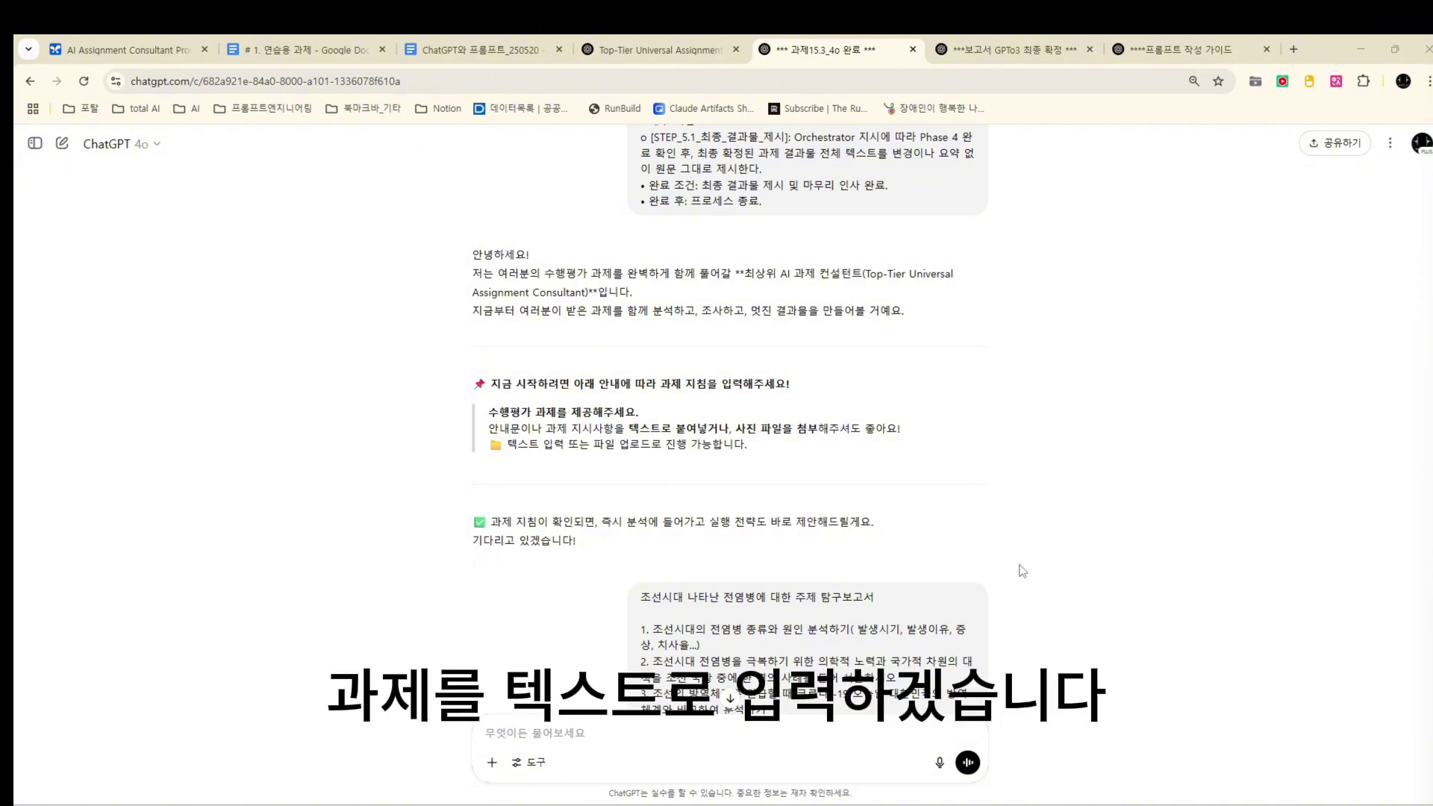
# - Review the submitted Joseon epidemic assignment and the AI's instruction analysis, support scope and strategy tables for Phase 1
pyautogui.scroll(-4, 1002, 584)
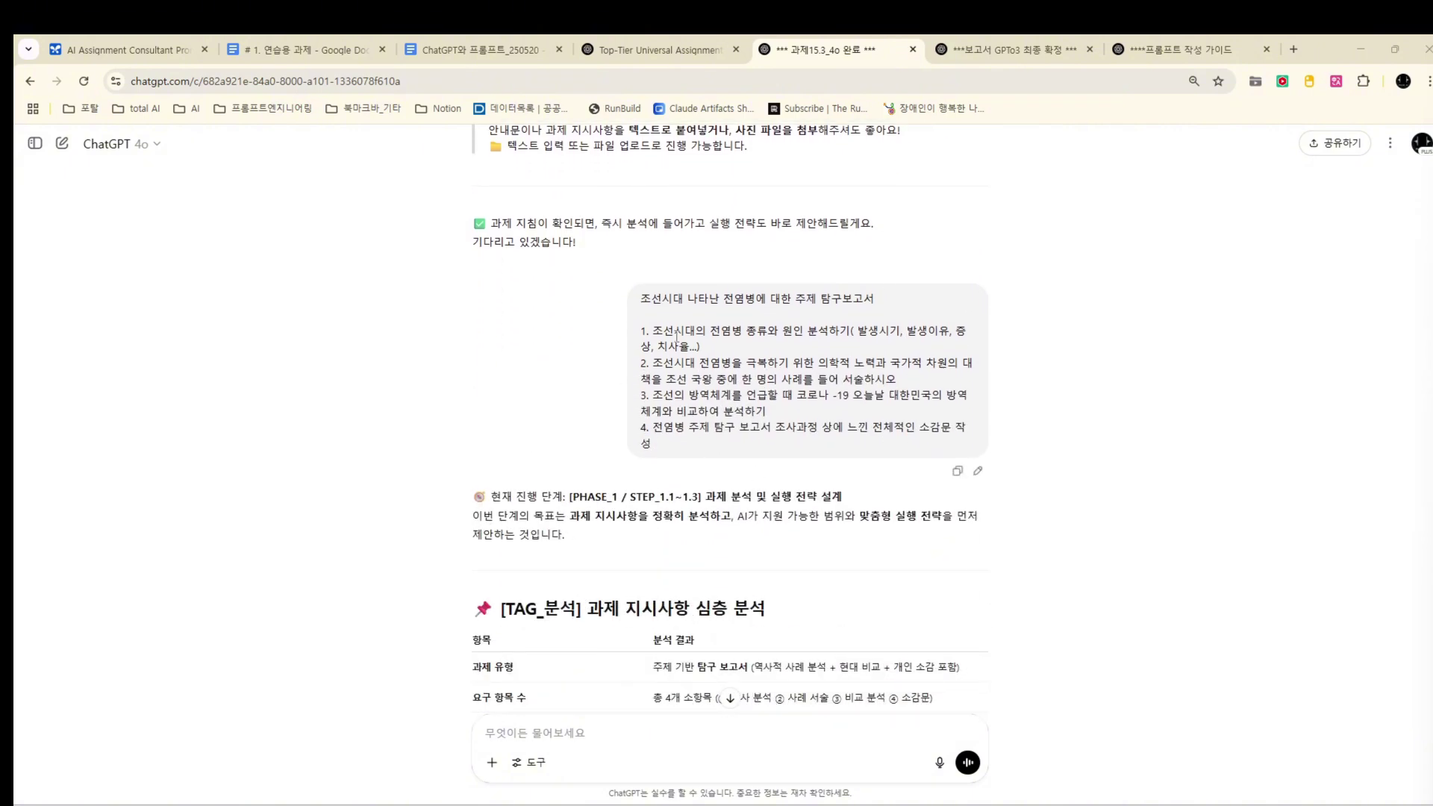
pyautogui.scroll(-2, 1012, 434)
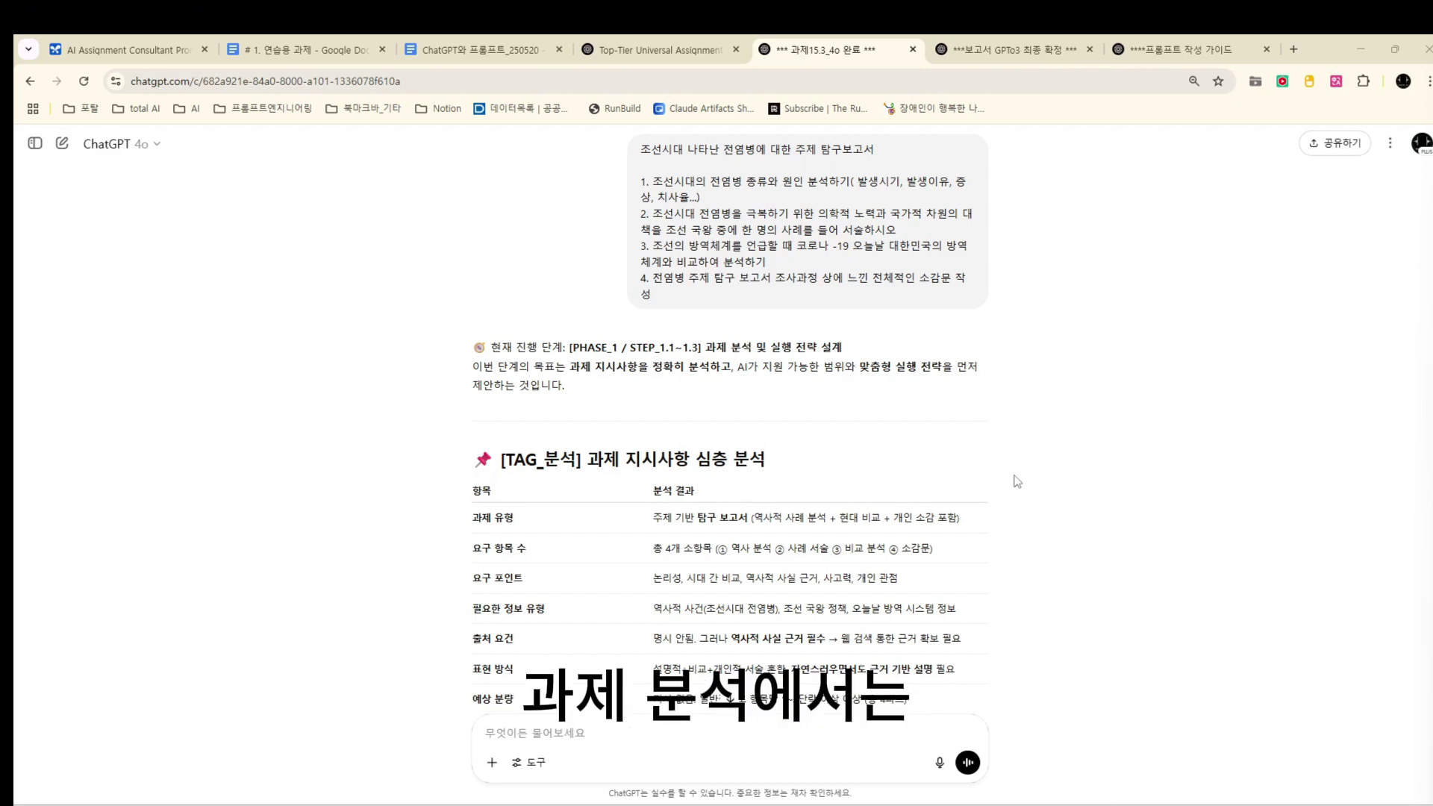
pyautogui.scroll(-1, 1016, 480)
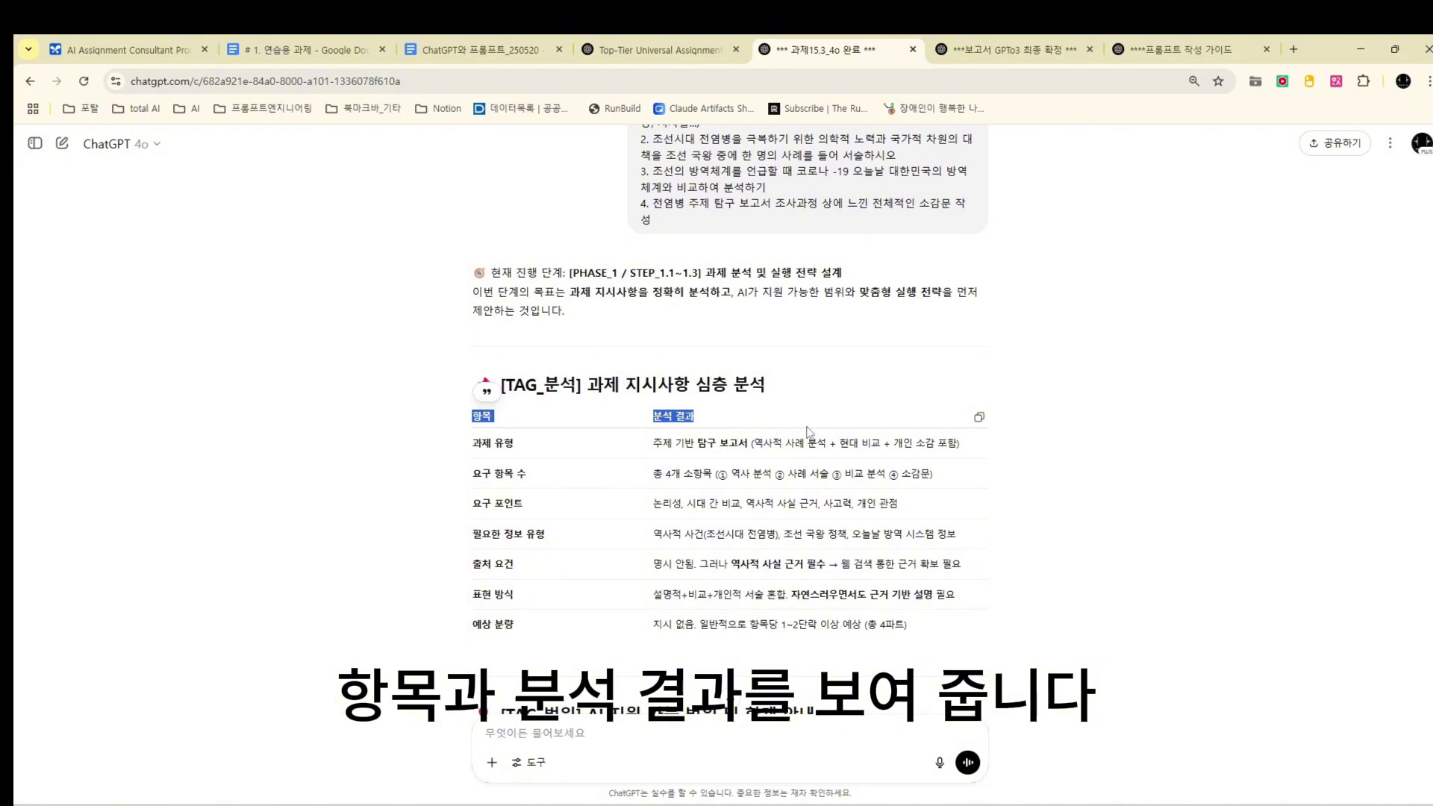
pyautogui.scroll(-1, 1063, 497)
pyautogui.scroll(-5, 1063, 497)
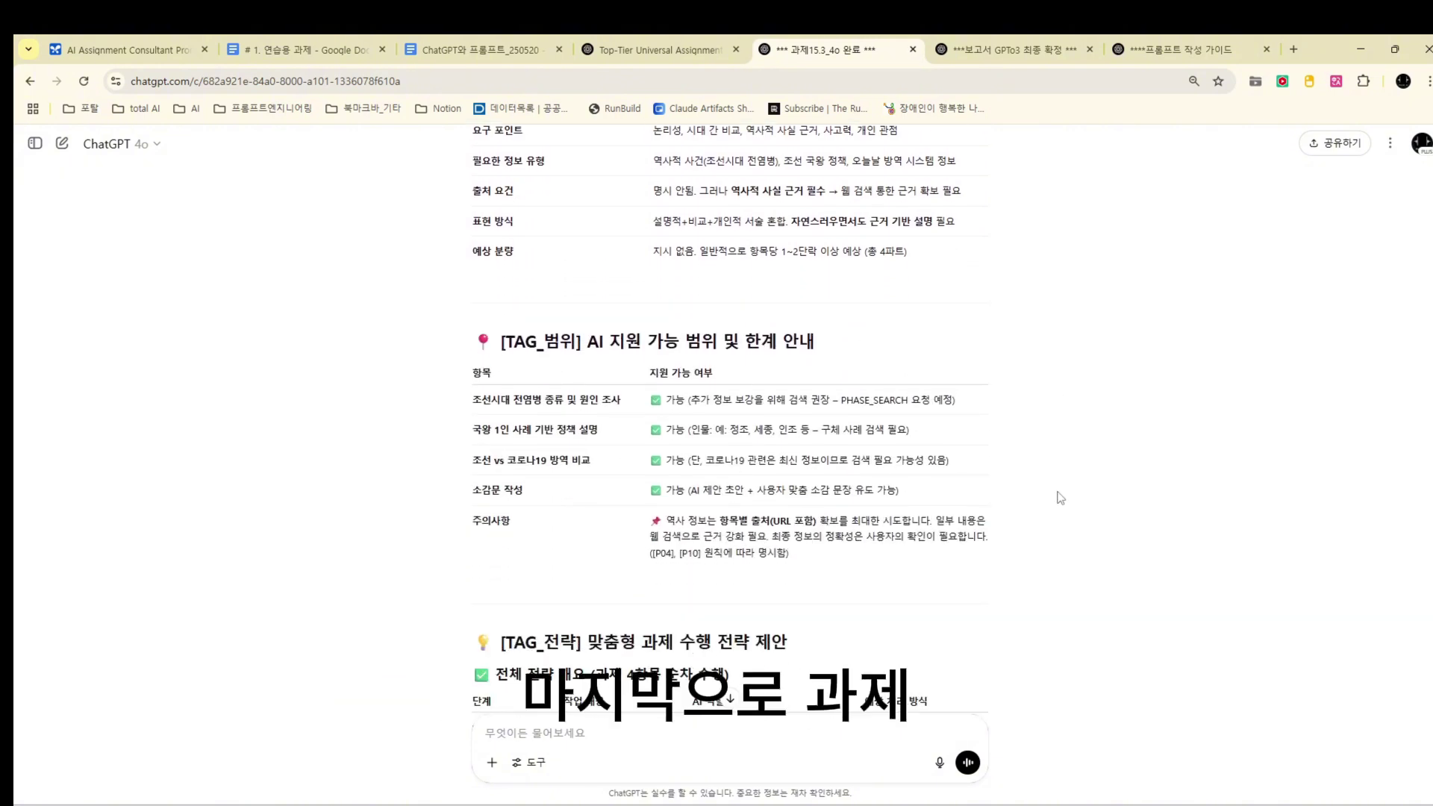
pyautogui.scroll(-4, 1061, 498)
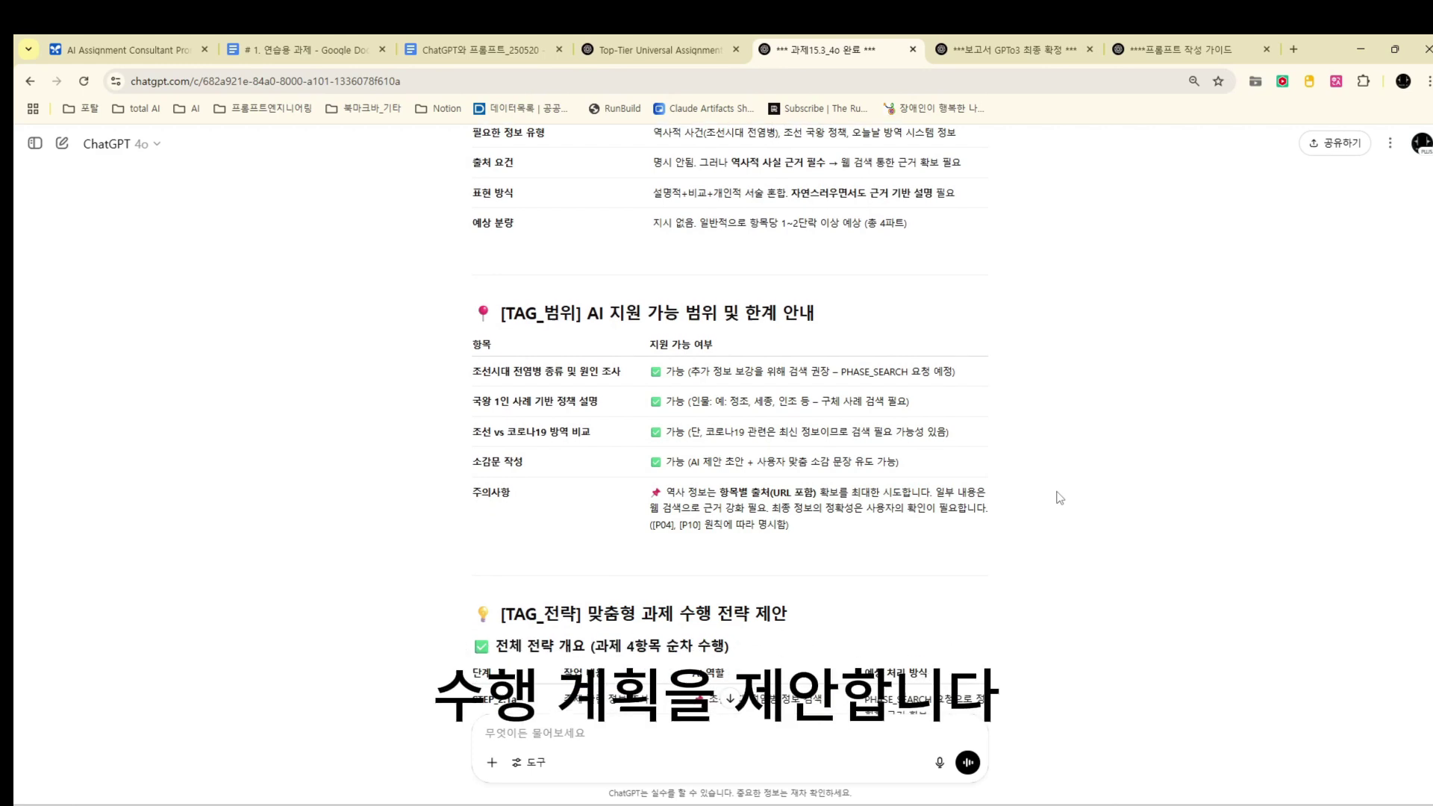
pyautogui.scroll(-1, 1060, 498)
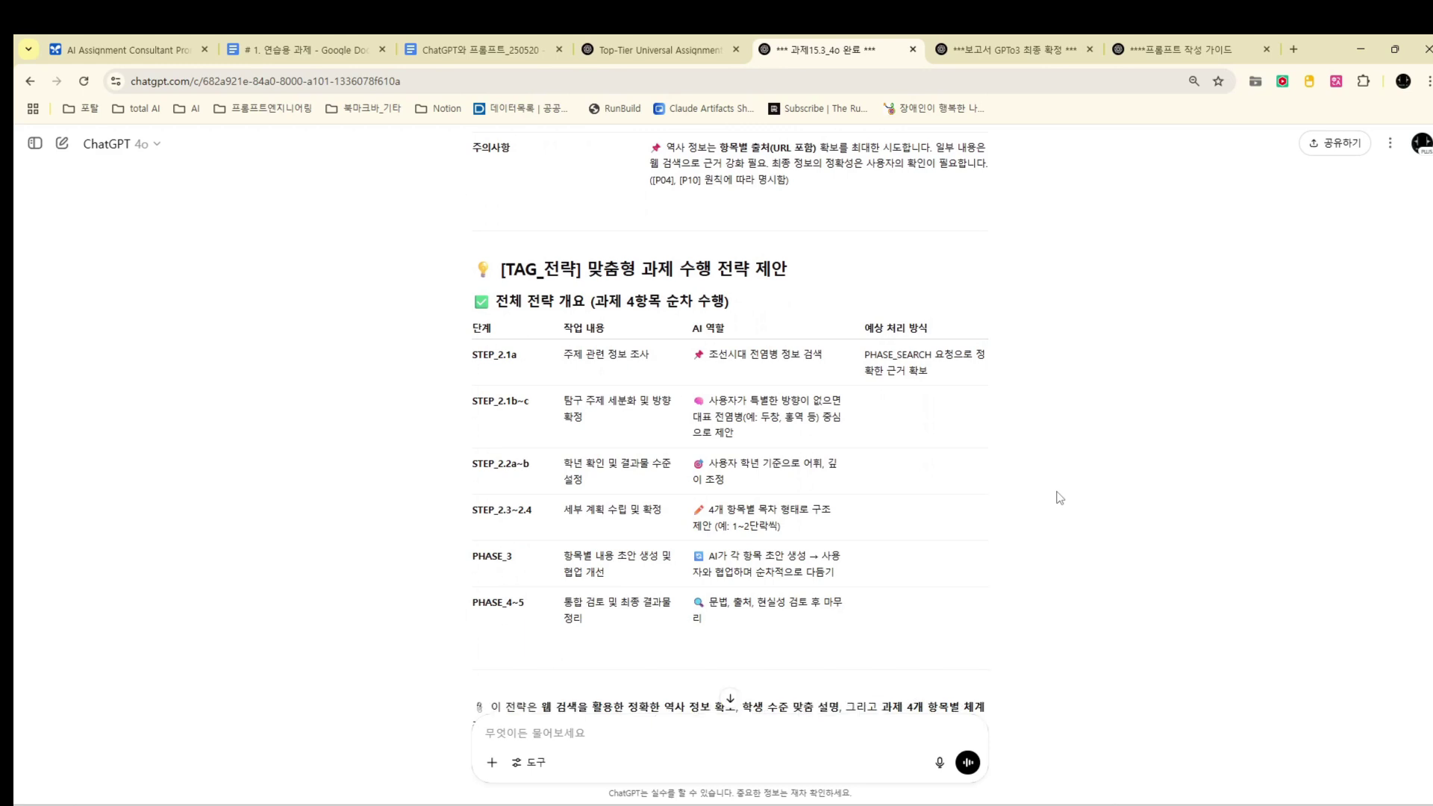
pyautogui.scroll(-7, 1059, 498)
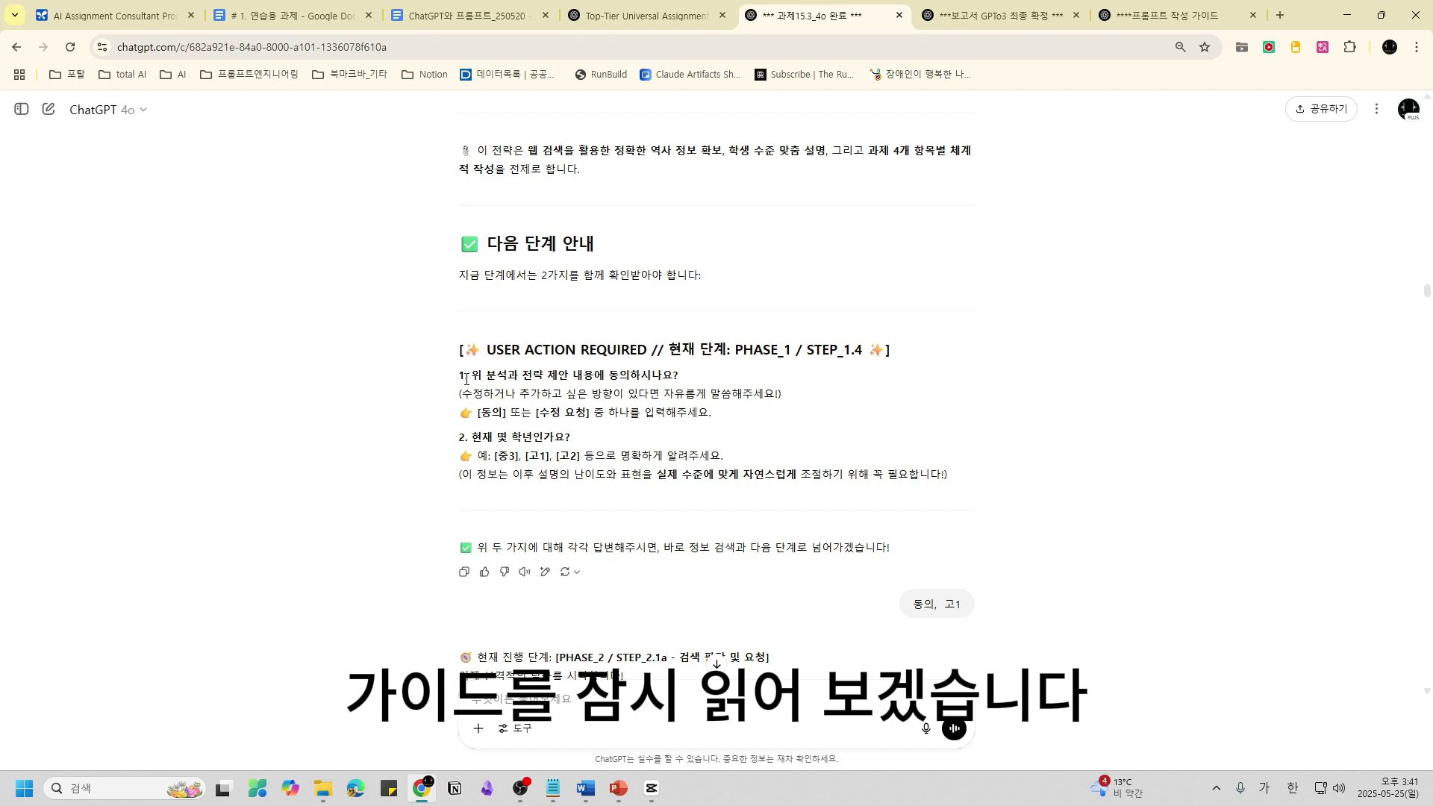
# - Read the two STEP_1.4 questions on agreeing with the strategy and school grade, along with the reply "동의, 고1"
pyautogui.moveTo(473, 376); pyautogui.dragTo(687, 381)
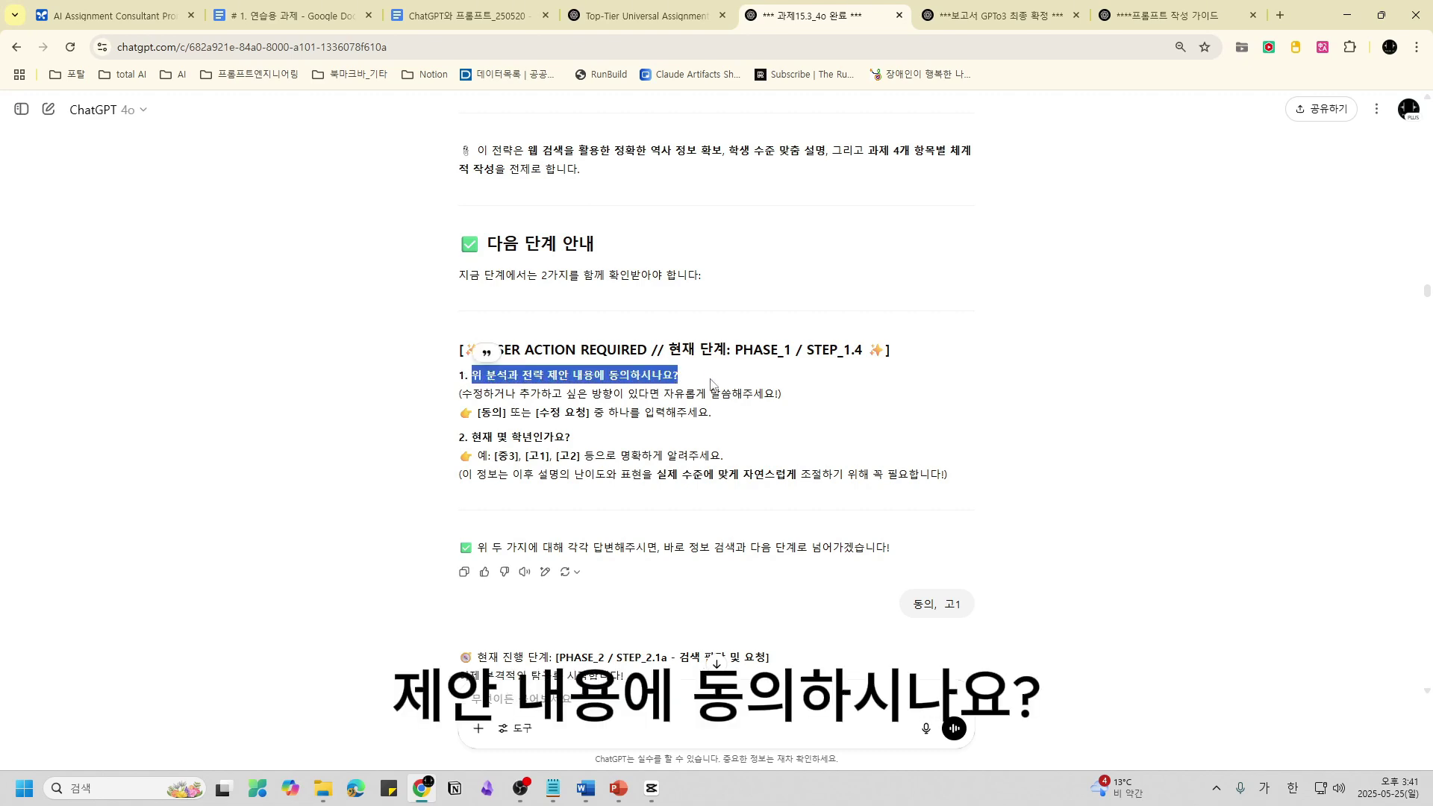
pyautogui.moveTo(473, 438); pyautogui.dragTo(597, 442)
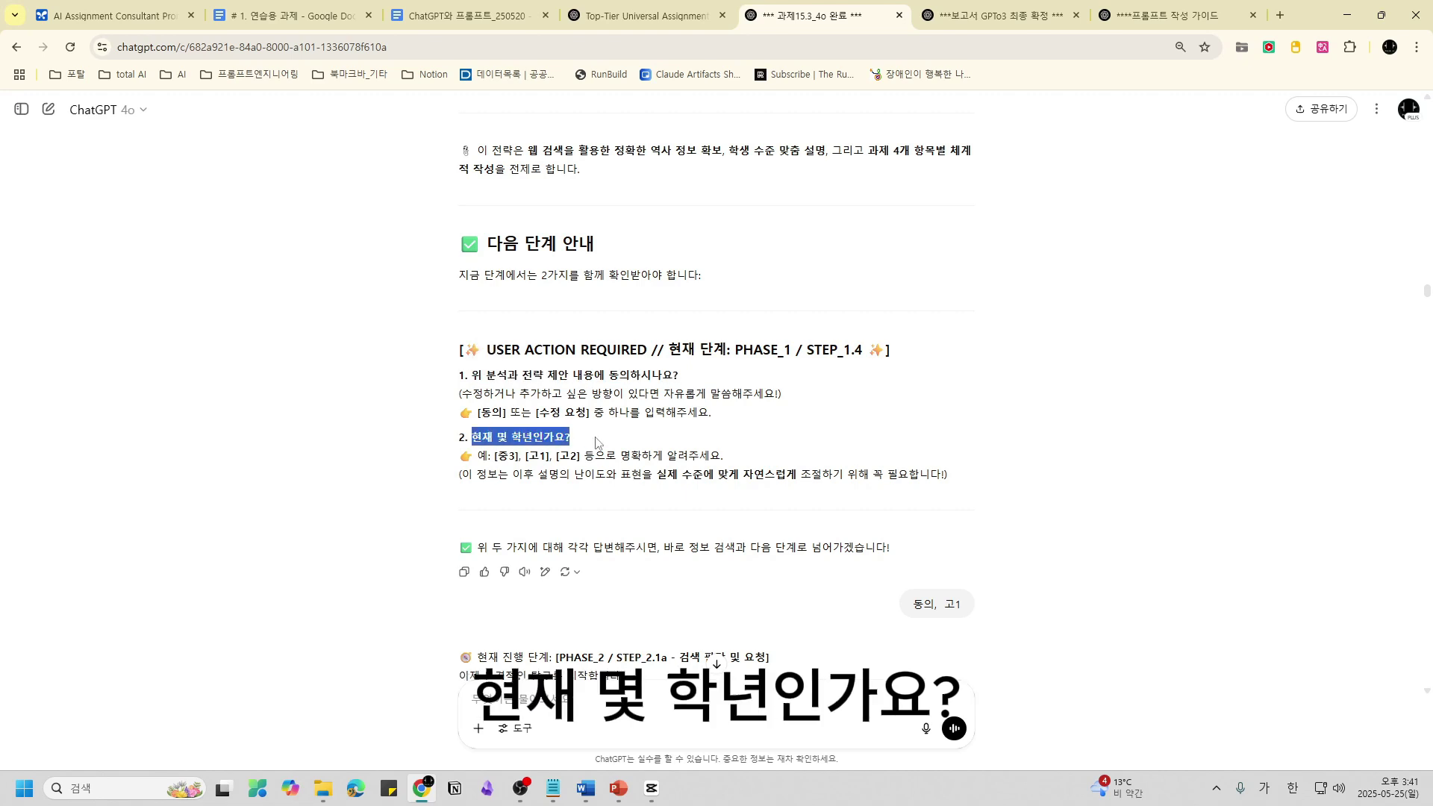
pyautogui.moveTo(461, 474); pyautogui.dragTo(963, 482)
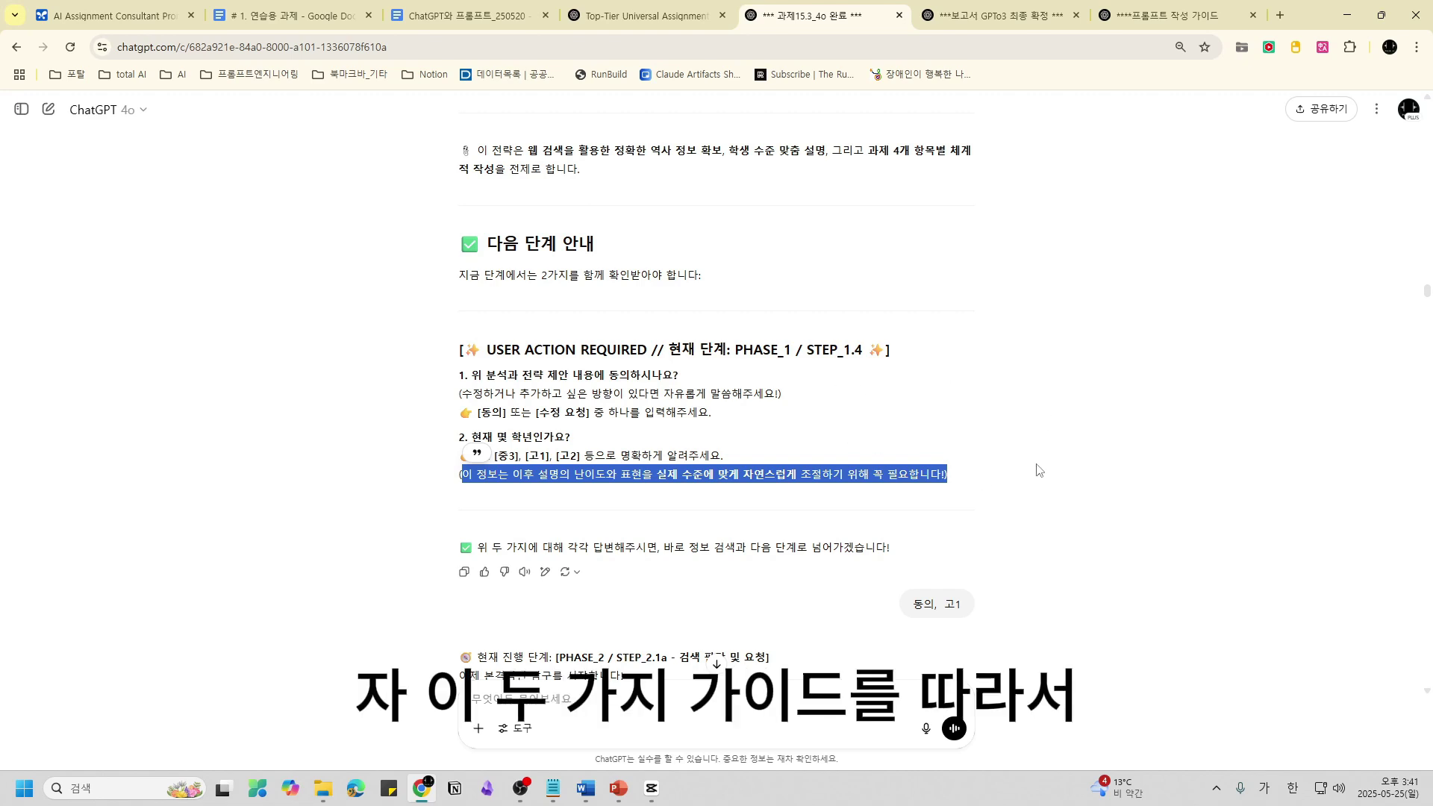
pyautogui.click(1011, 510)
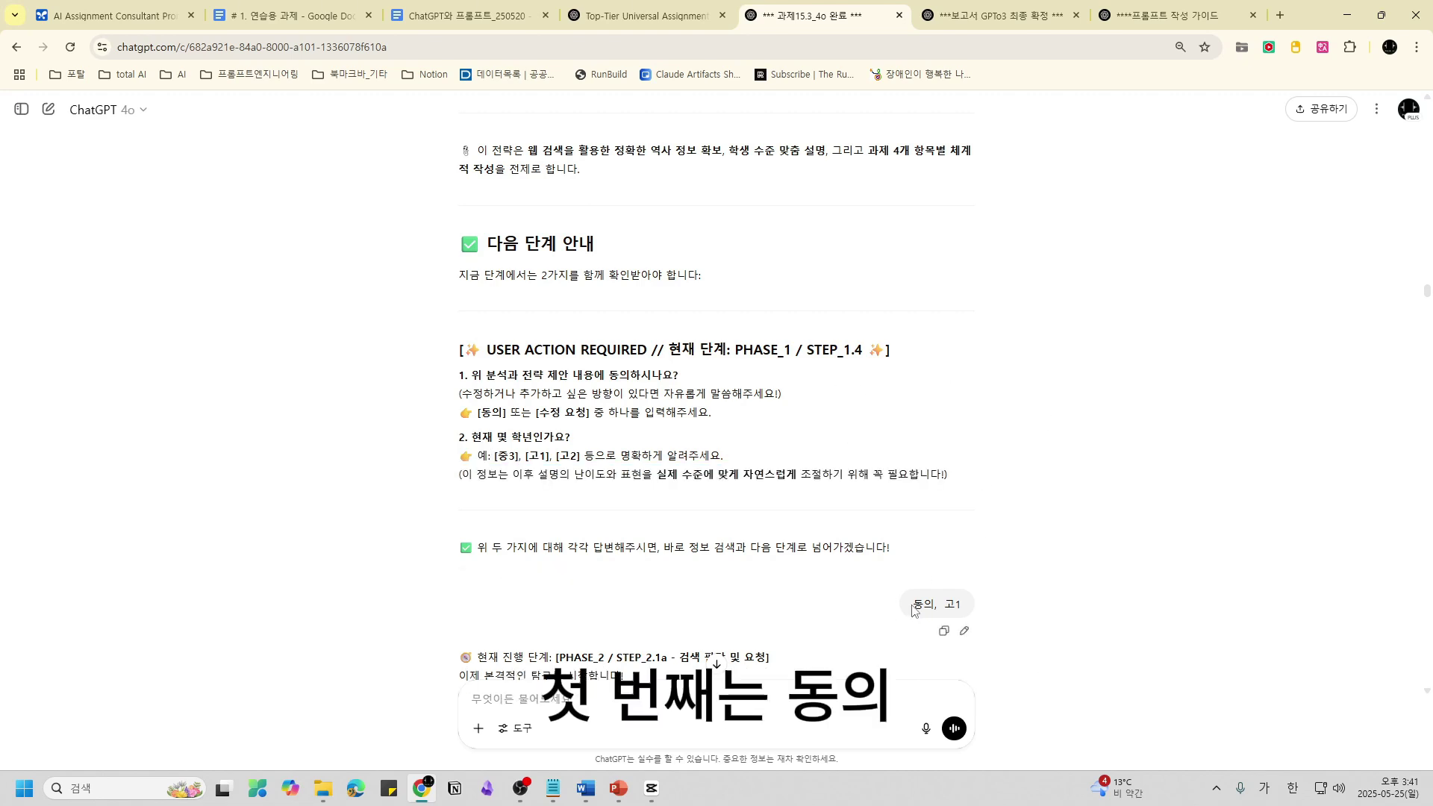
pyautogui.moveTo(913, 604); pyautogui.dragTo(970, 606)
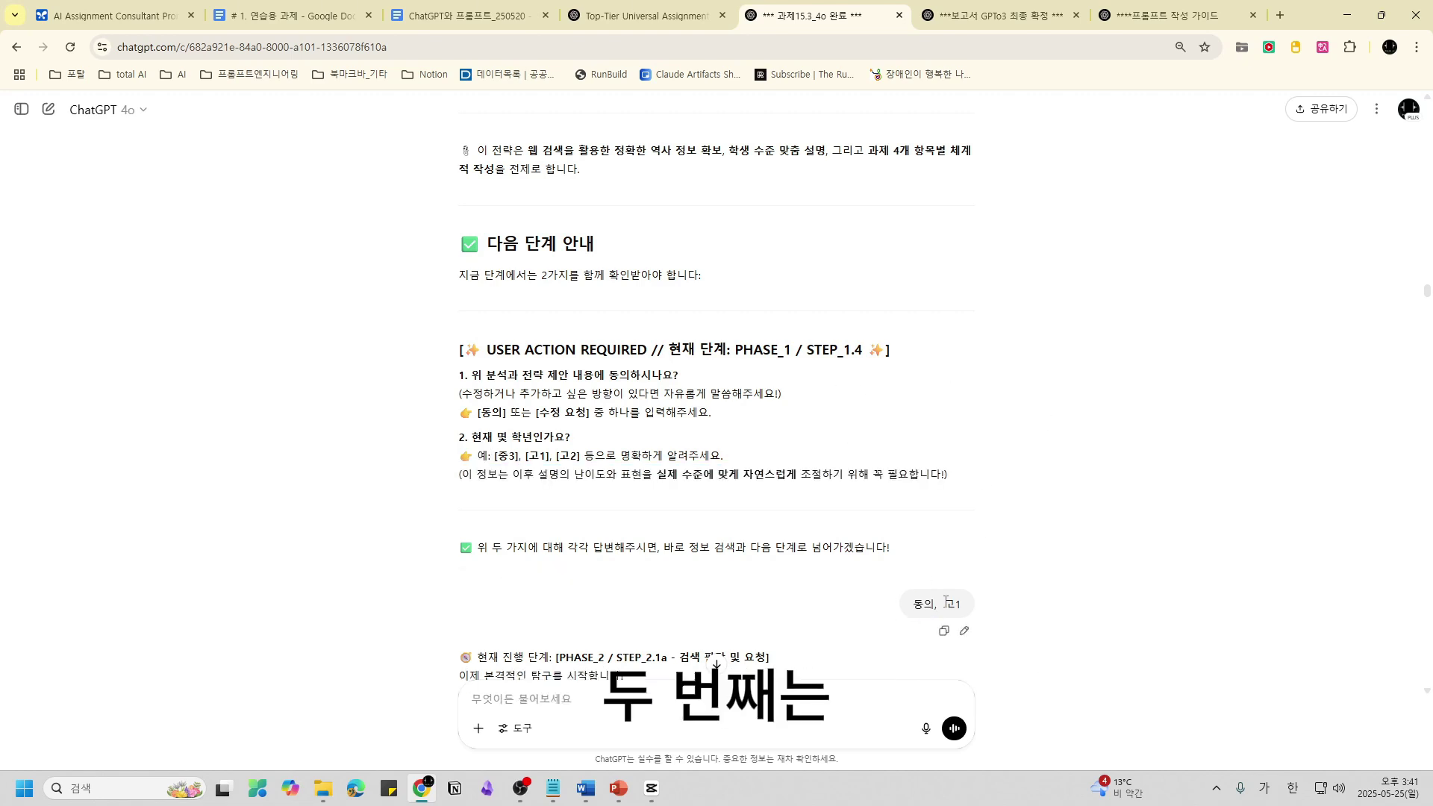
pyautogui.click(1021, 597)
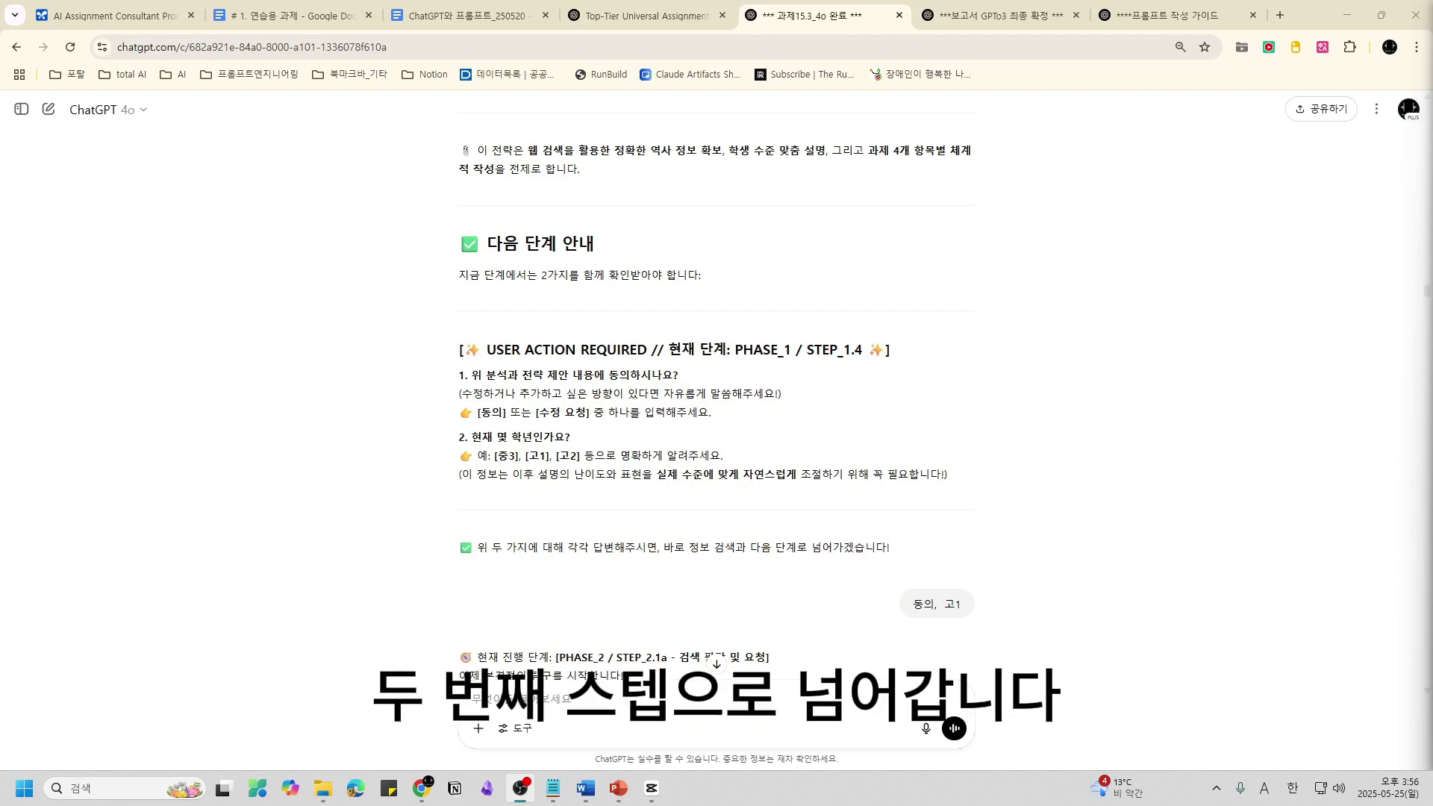
# - Examine the search purpose and the generated web search query in the PHASE_2 / STEP_2.1a response
pyautogui.scroll(-7, 1042, 462)
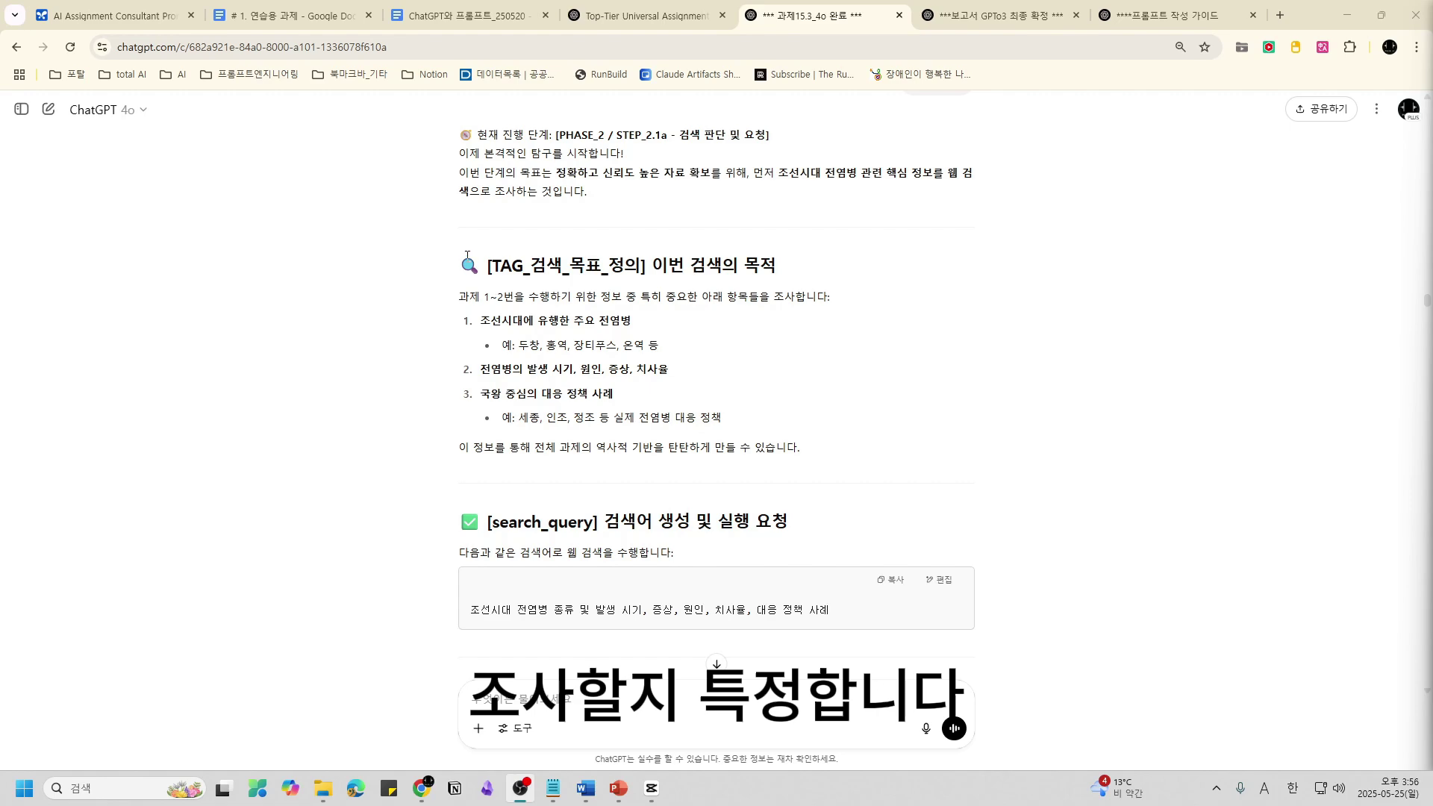
pyautogui.moveTo(467, 256); pyautogui.dragTo(870, 458)
pyautogui.click(873, 457)
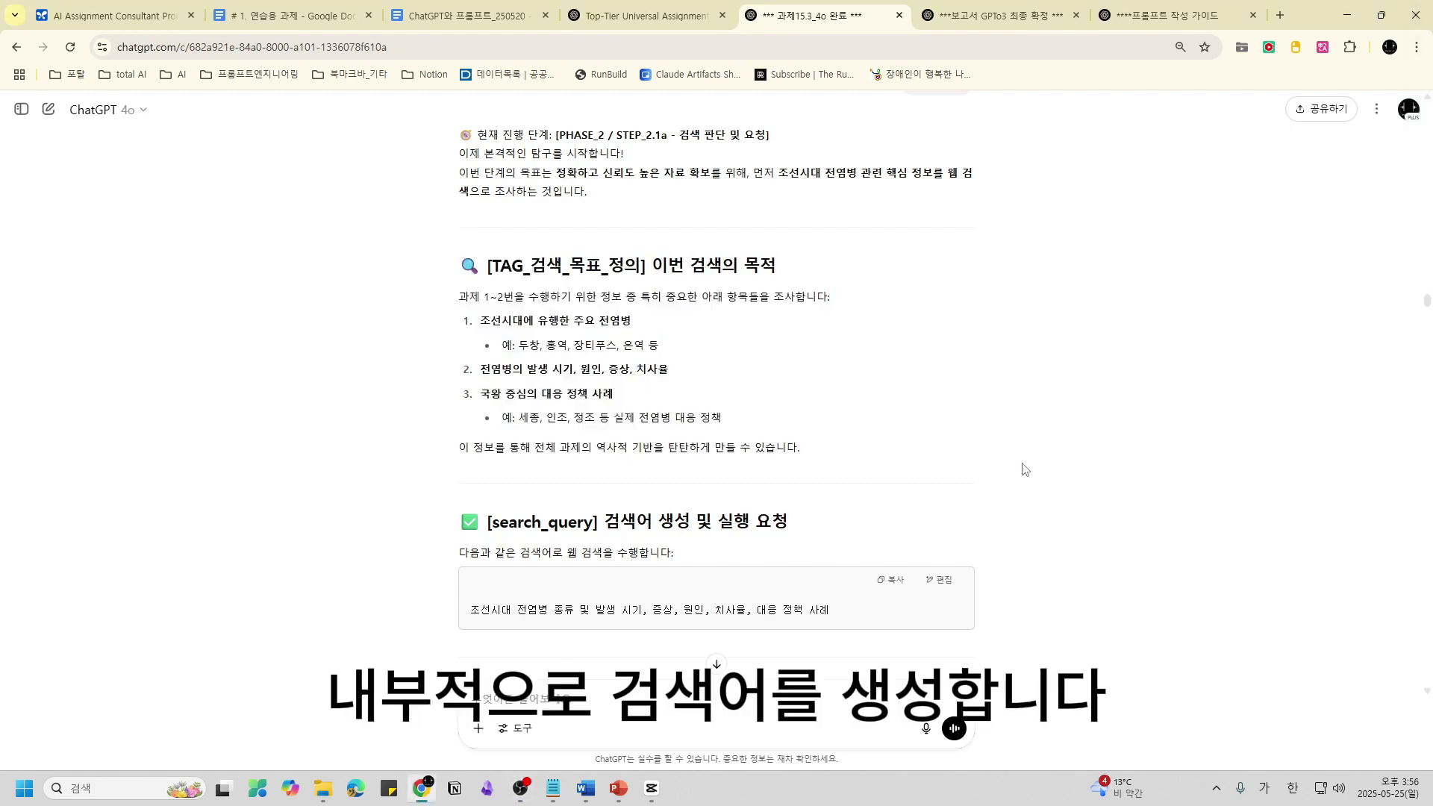
pyautogui.scroll(-3, 1026, 469)
pyautogui.moveTo(471, 386); pyautogui.dragTo(868, 396)
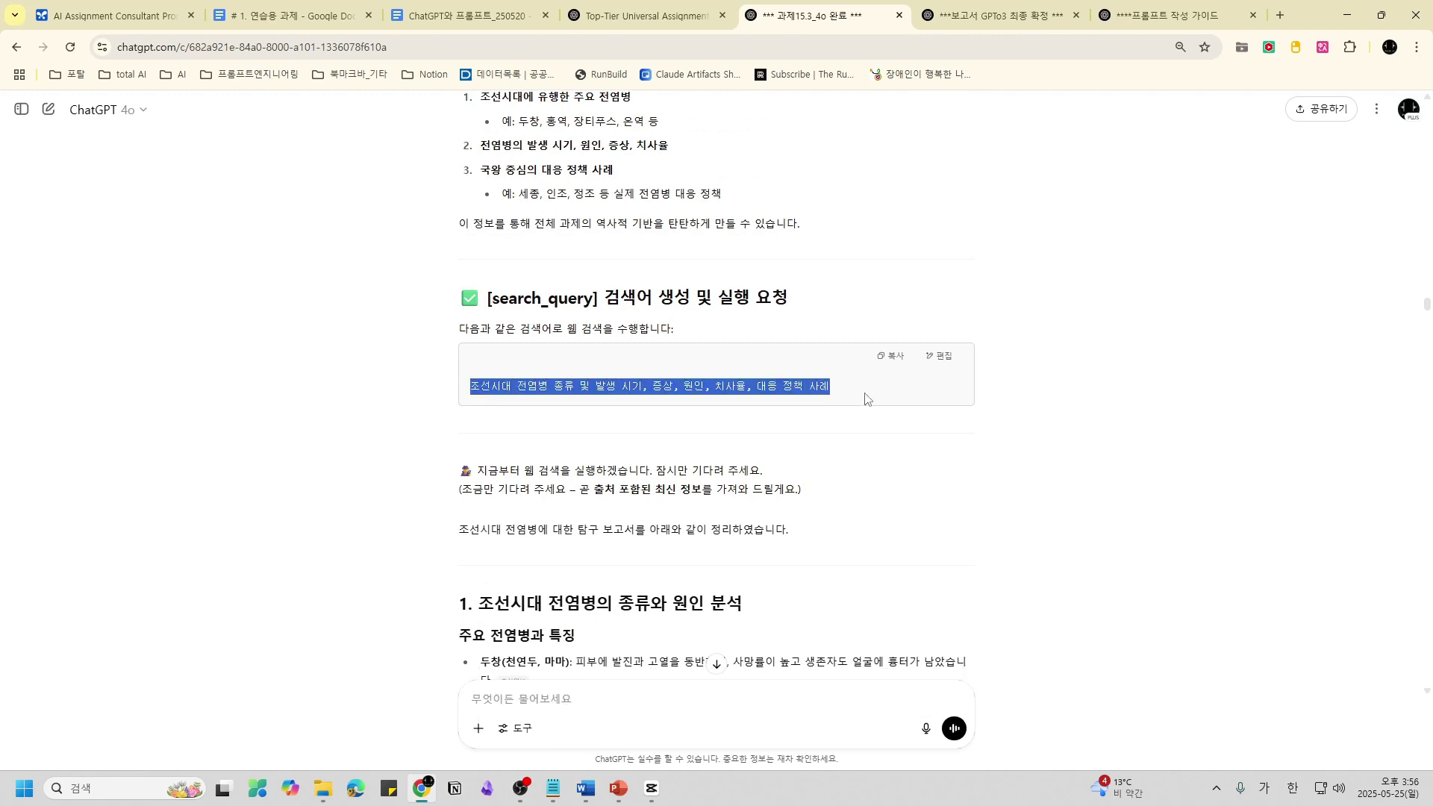
pyautogui.click(869, 398)
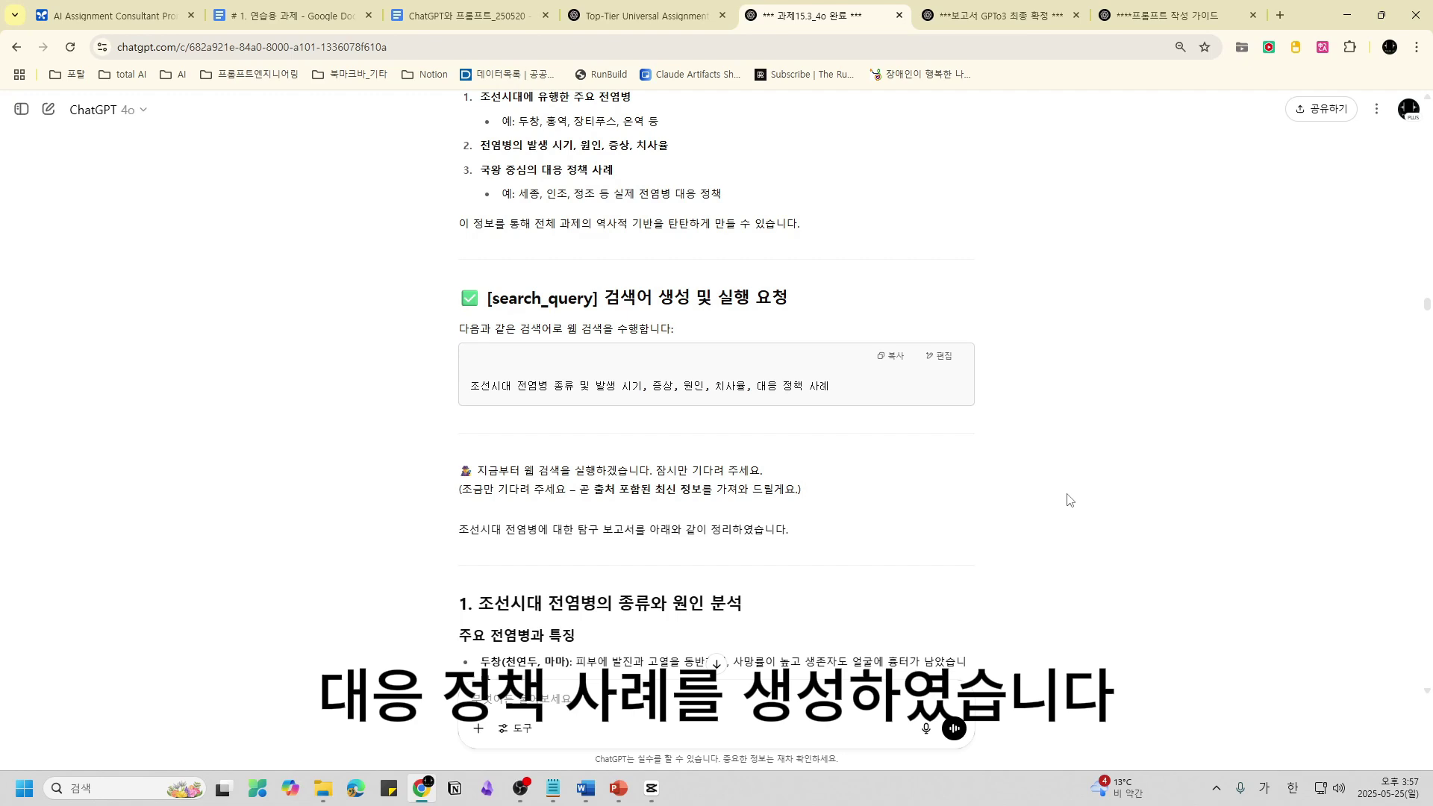
# - Look over the collected research on Joseon epidemic types and causes and on King Sejong's countermeasures
pyautogui.scroll(-4, 1070, 500)
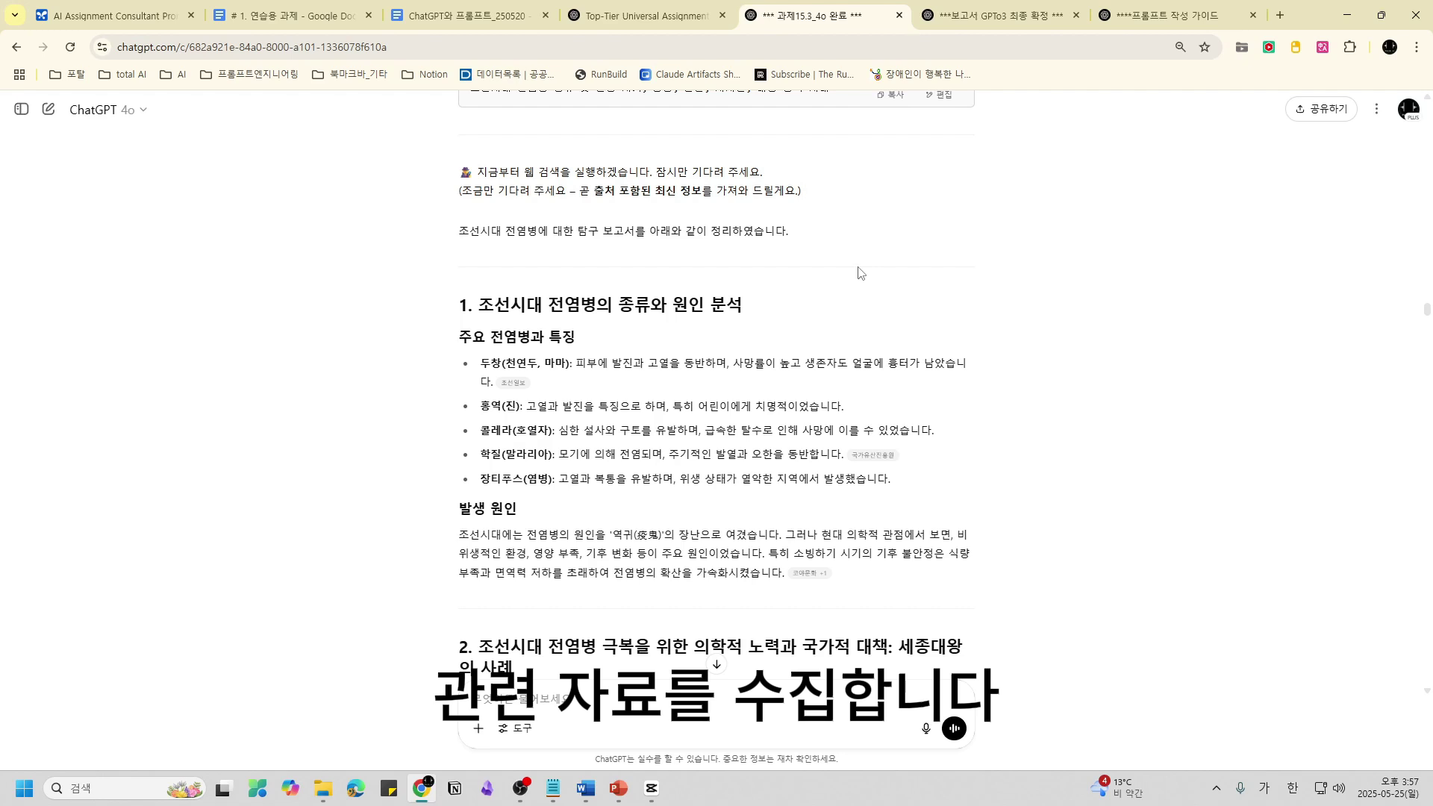
pyautogui.scroll(-2, 968, 298)
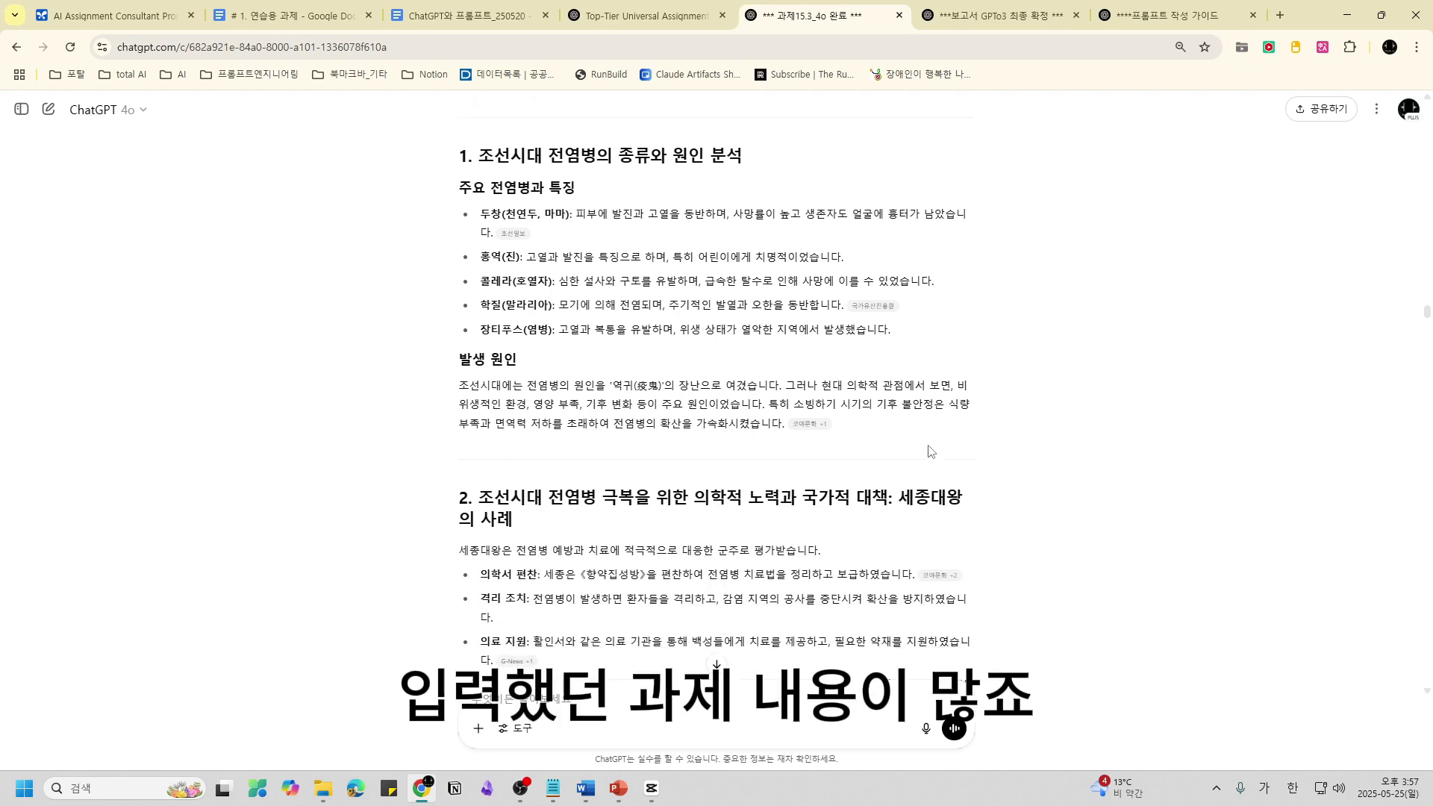
pyautogui.moveTo(446, 153); pyautogui.dragTo(1033, 589)
pyautogui.click(1033, 600)
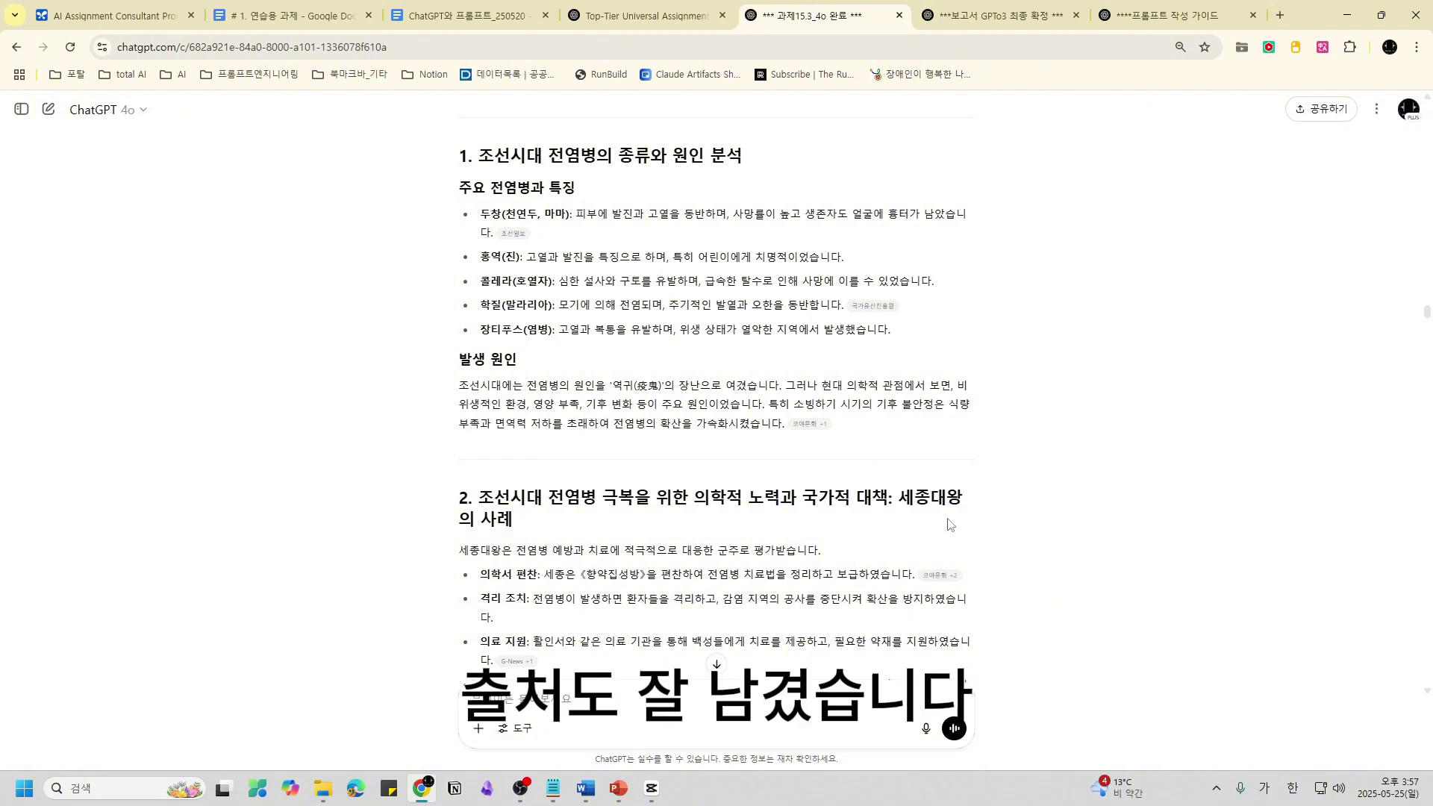
# - Inspect the citation previews in section 1, open the Brunch Story source under 발생 원인, and return to the conversation
pyautogui.moveTo(882, 312)
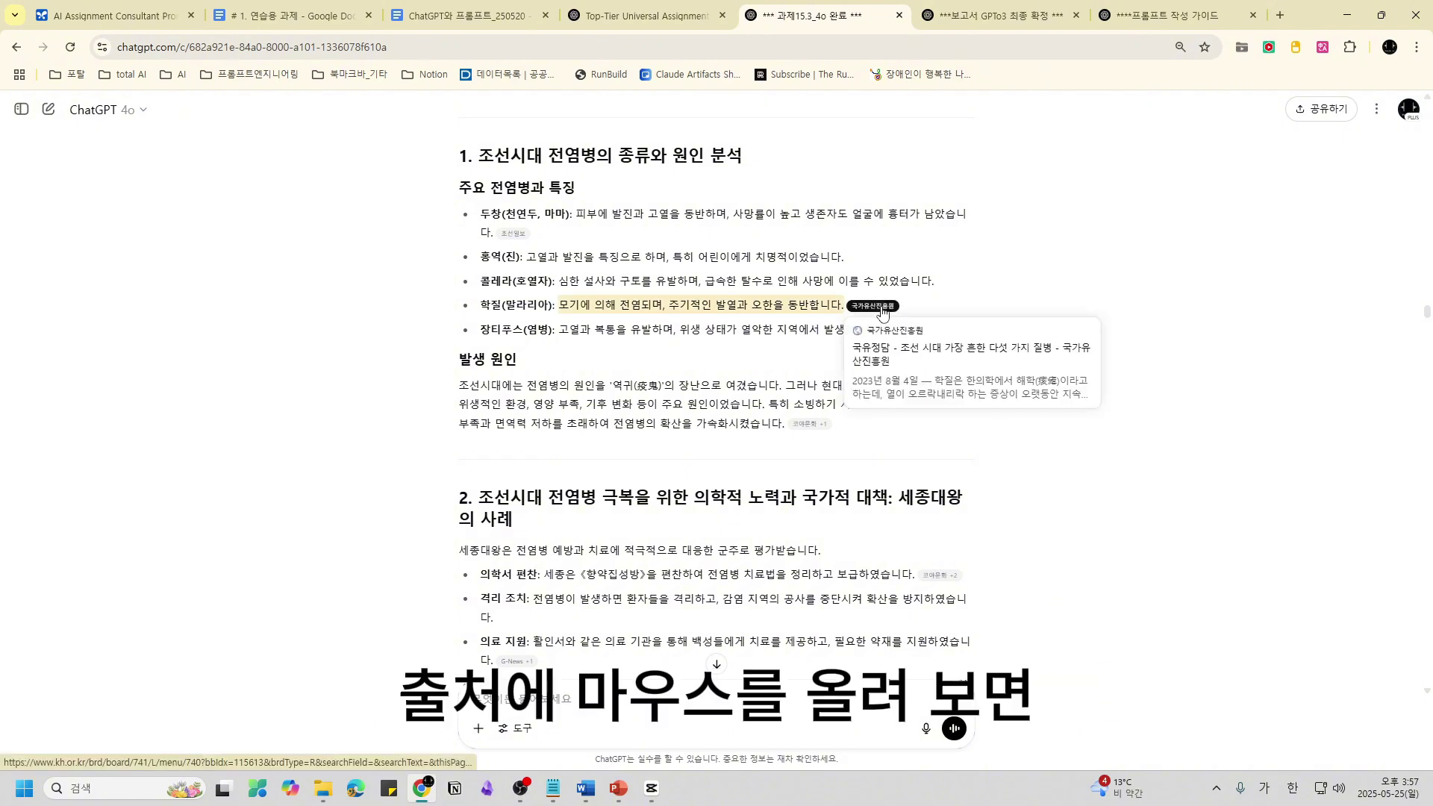
pyautogui.moveTo(526, 237)
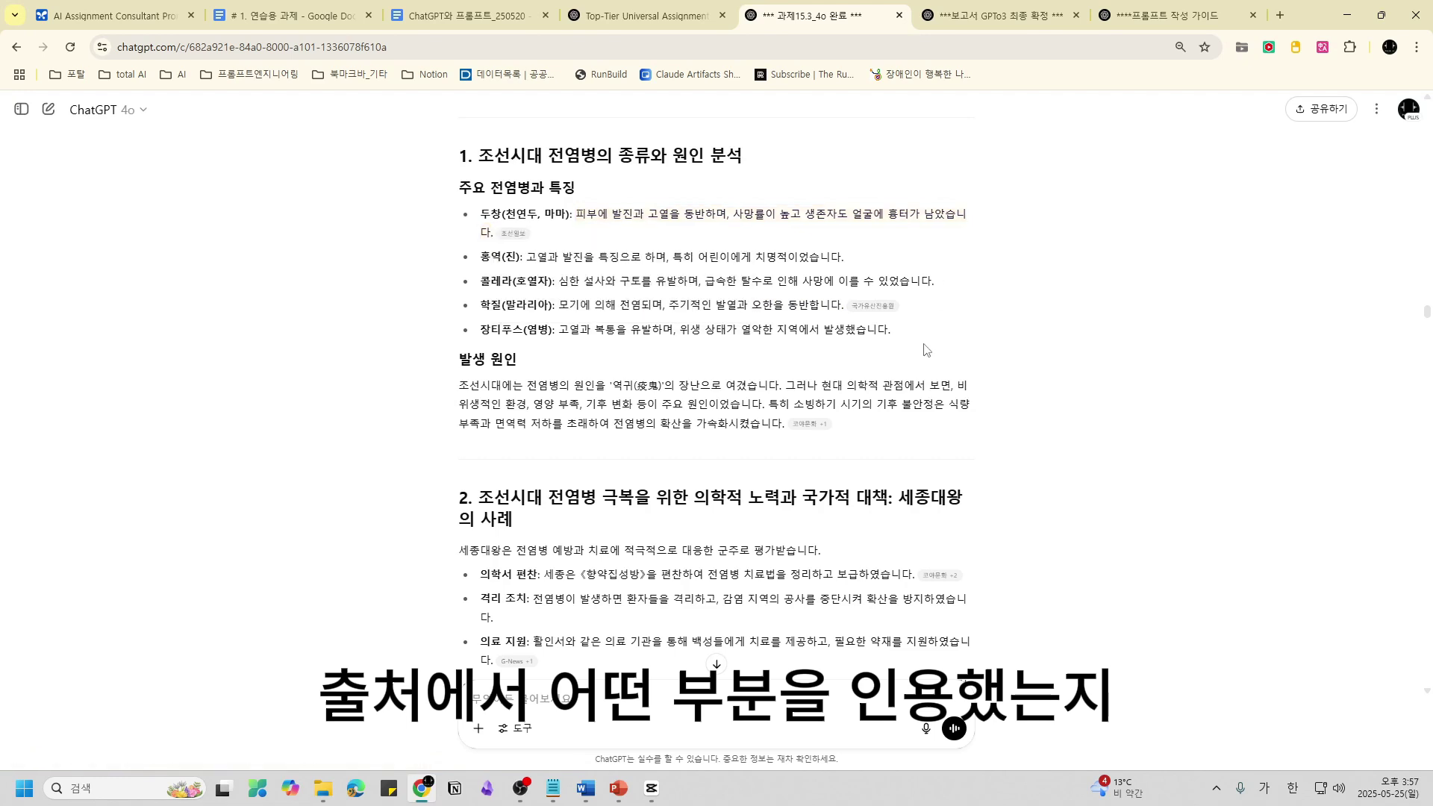
pyautogui.moveTo(818, 429)
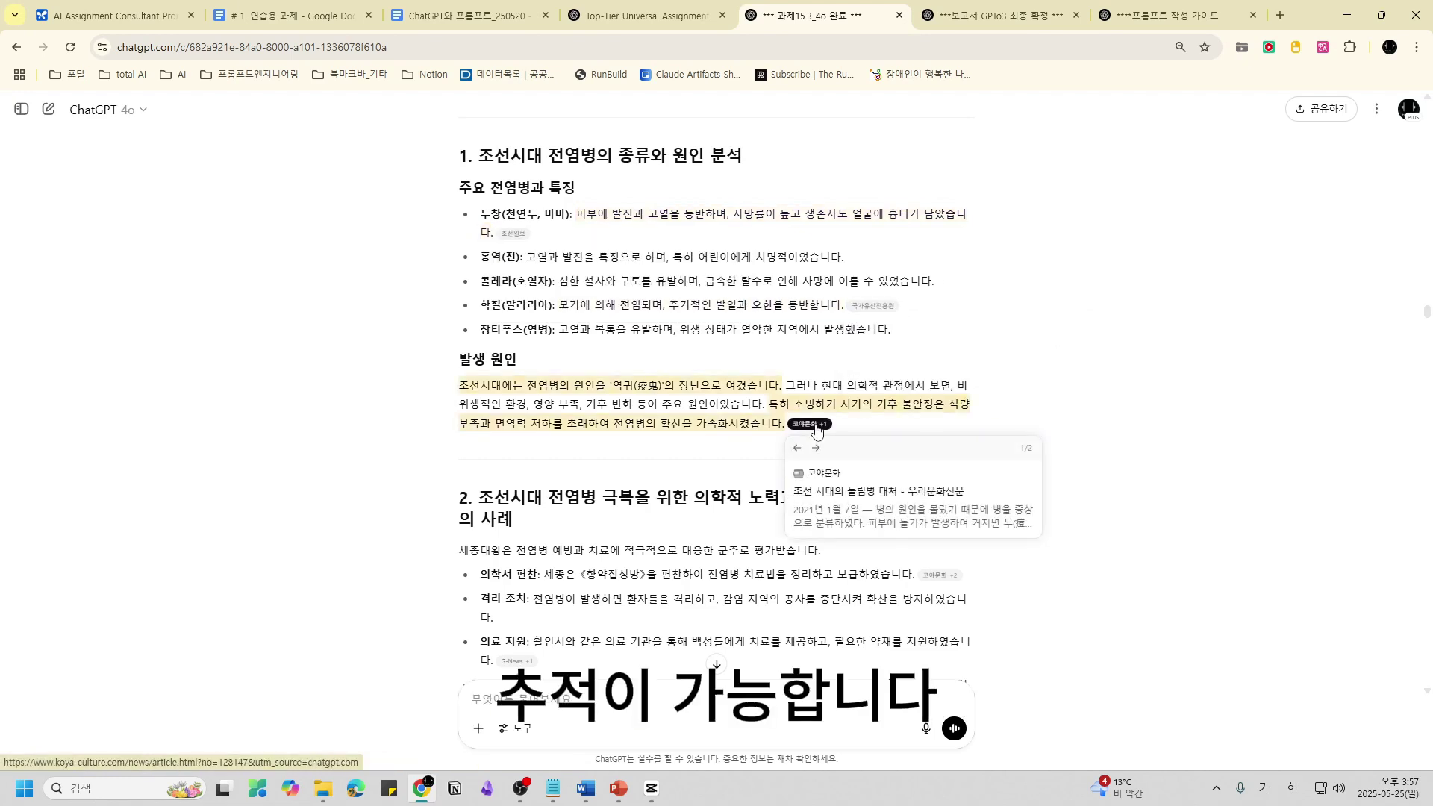
pyautogui.click(818, 450)
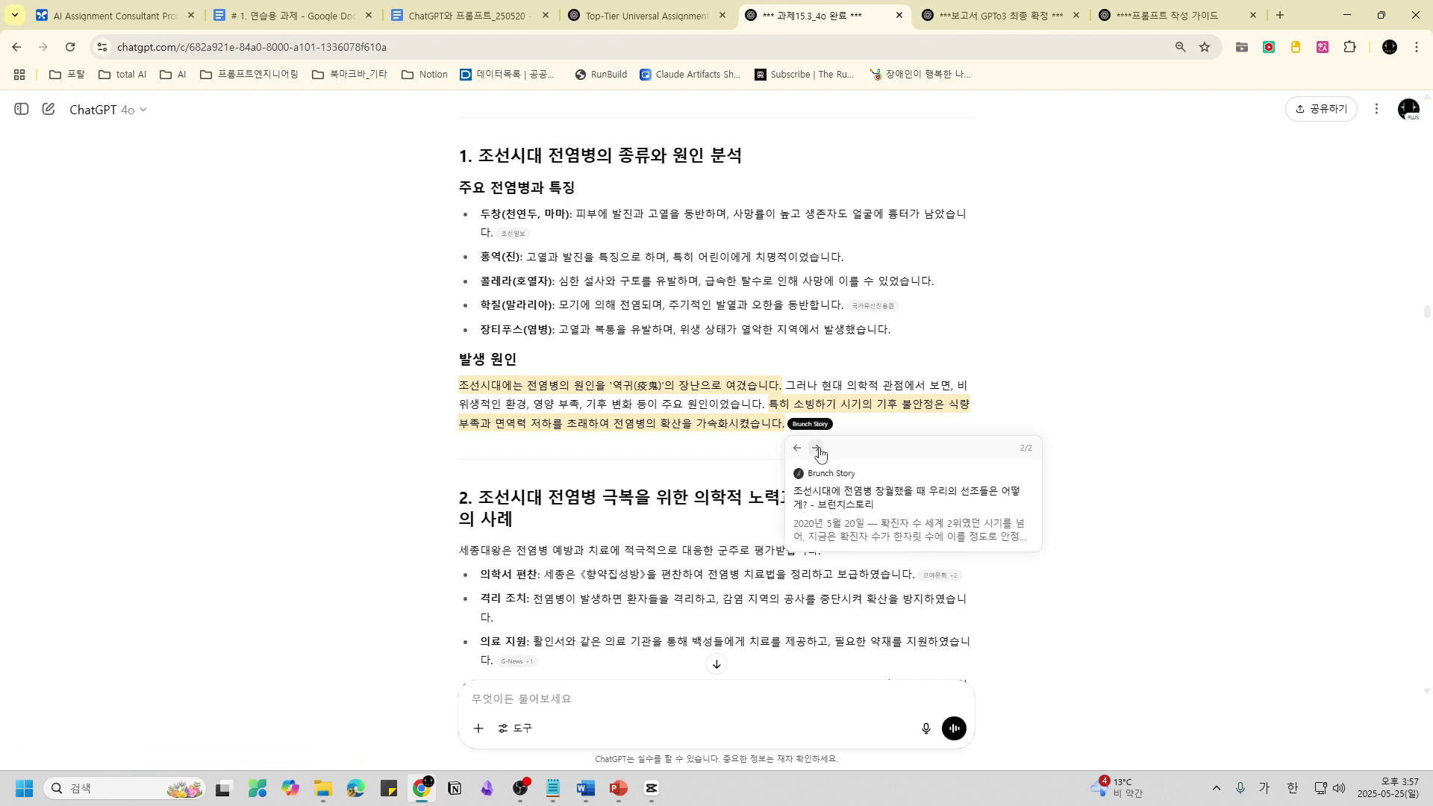
pyautogui.click(818, 450)
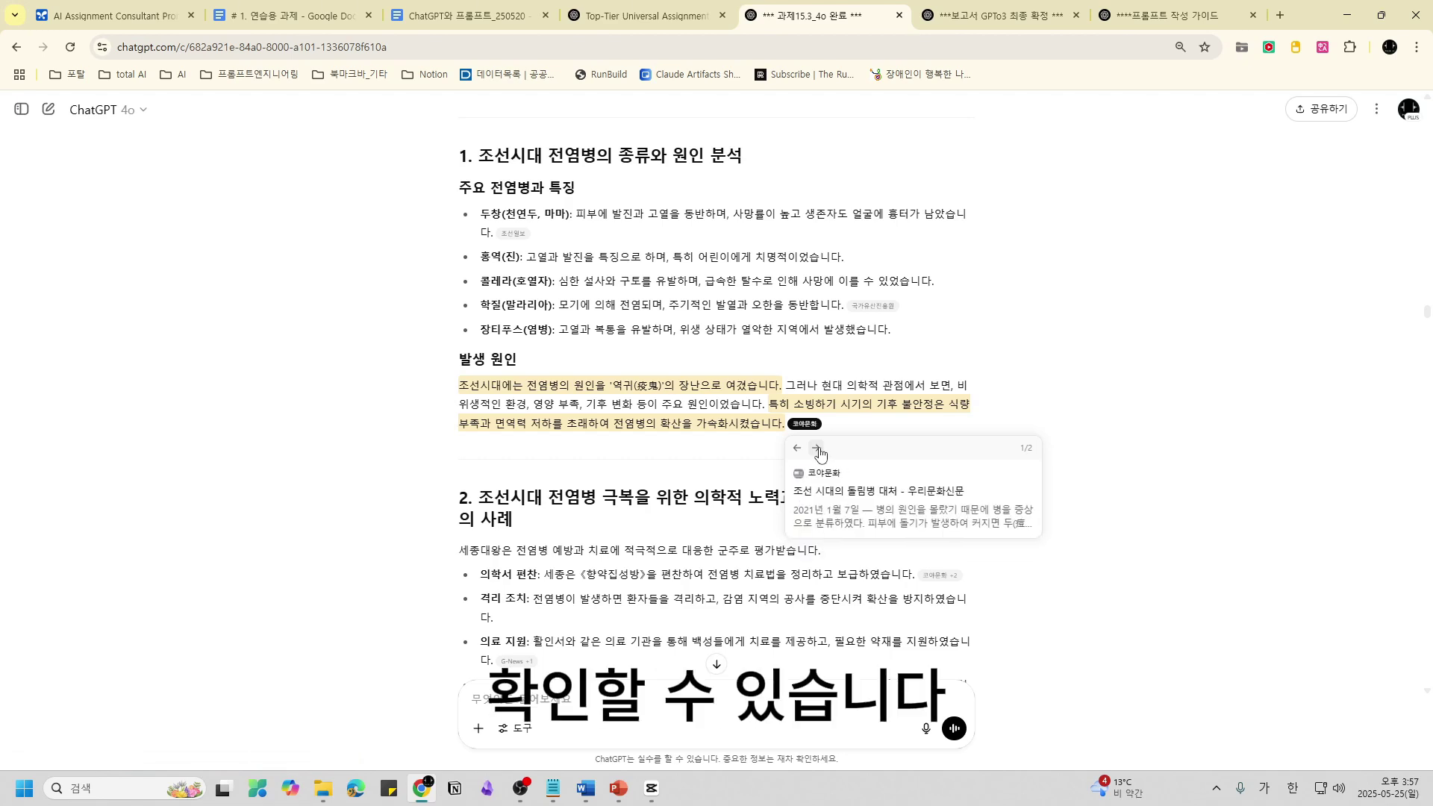
pyautogui.click(818, 450)
pyautogui.click(812, 431)
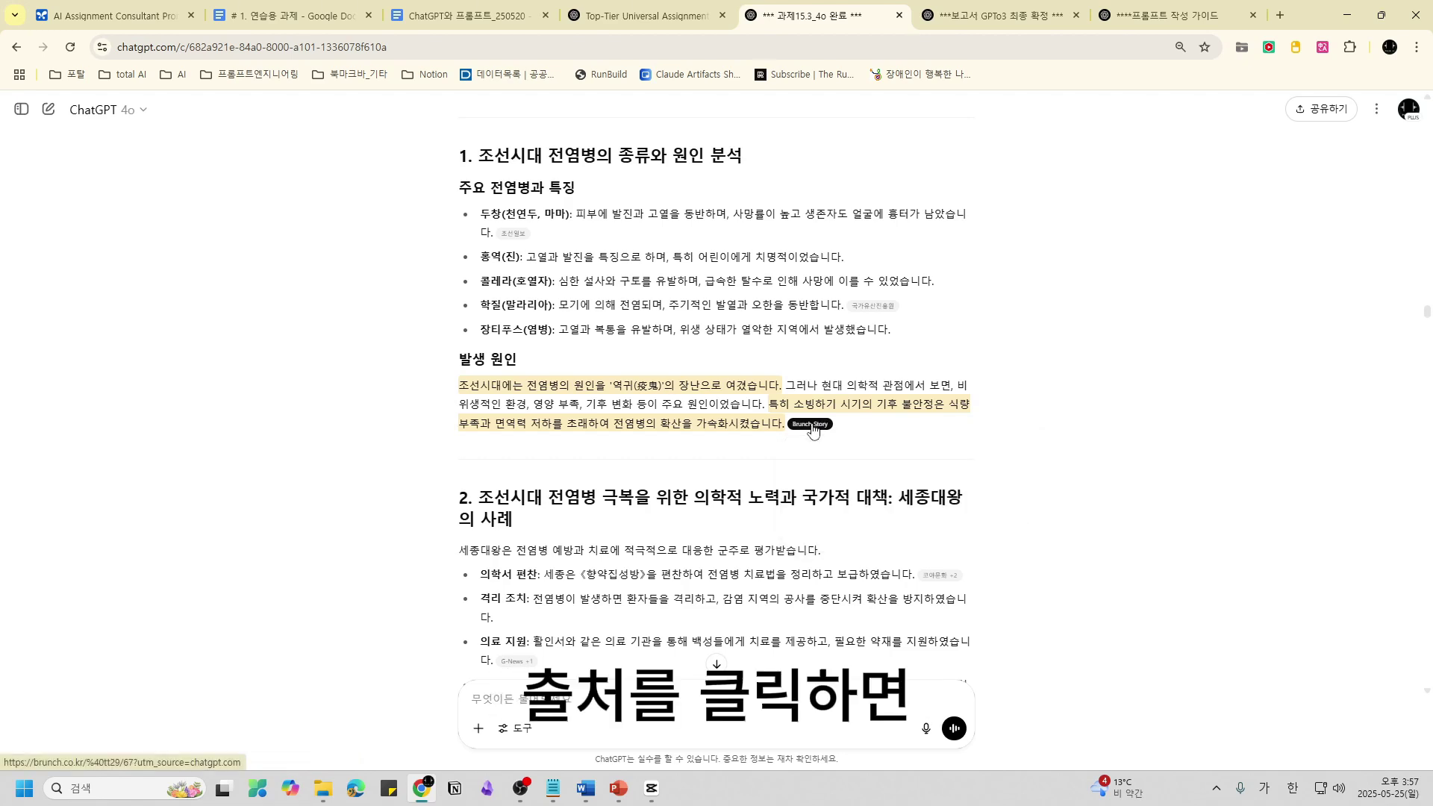
pyautogui.click(944, 16)
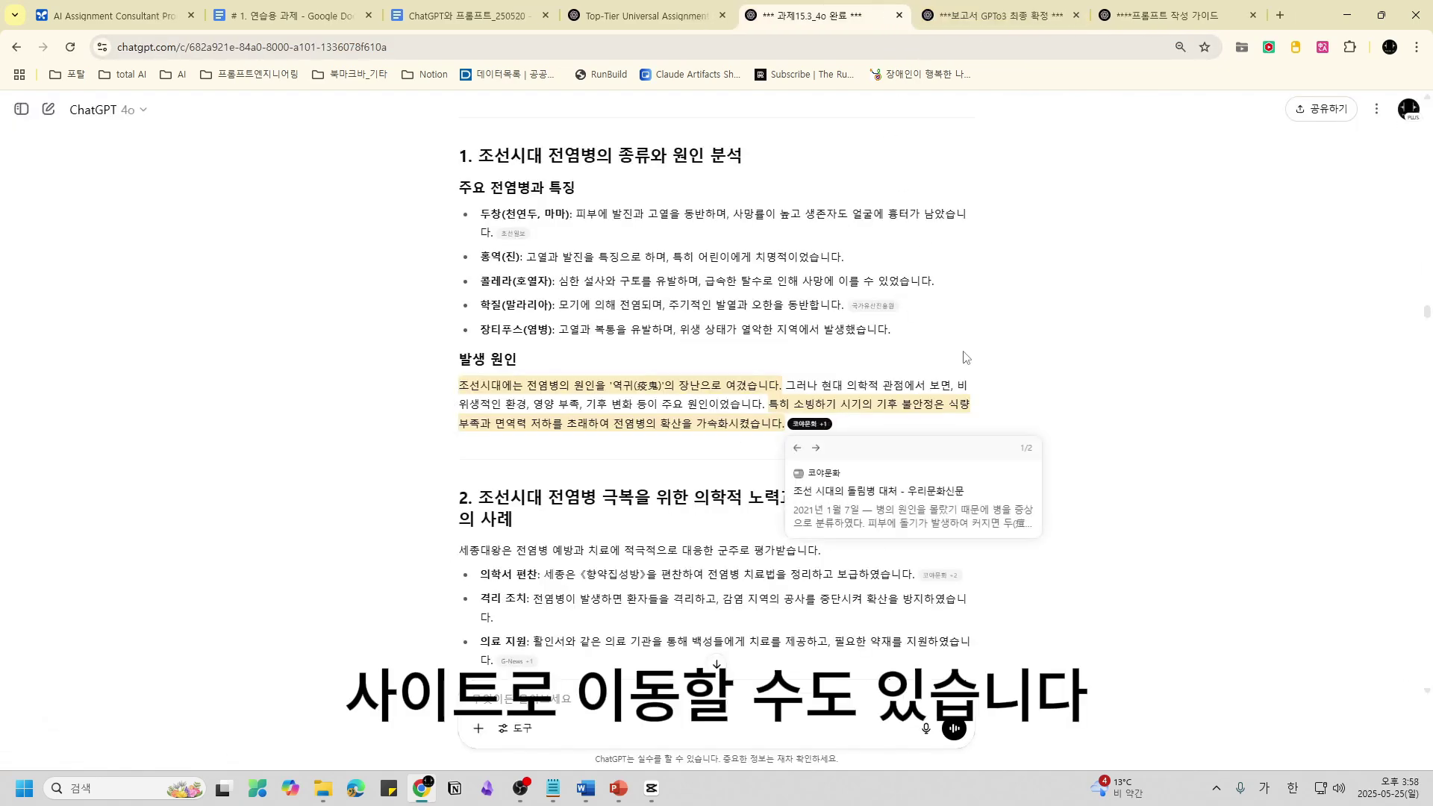
pyautogui.click(1003, 356)
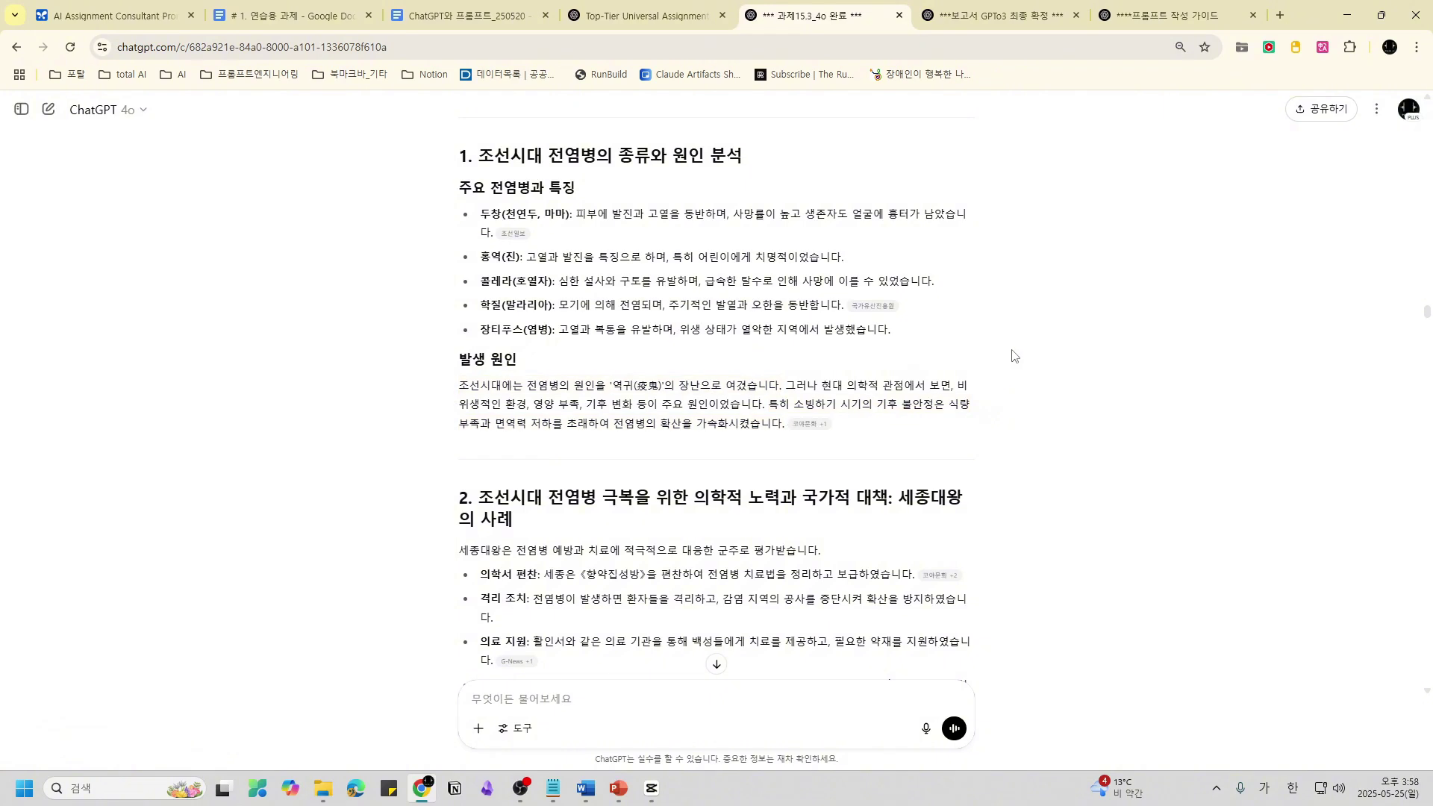
# - Read section 1 closely, covering each major epidemic's characteristics and the paragraph on causes of outbreaks
pyautogui.scroll(2, 1013, 364)
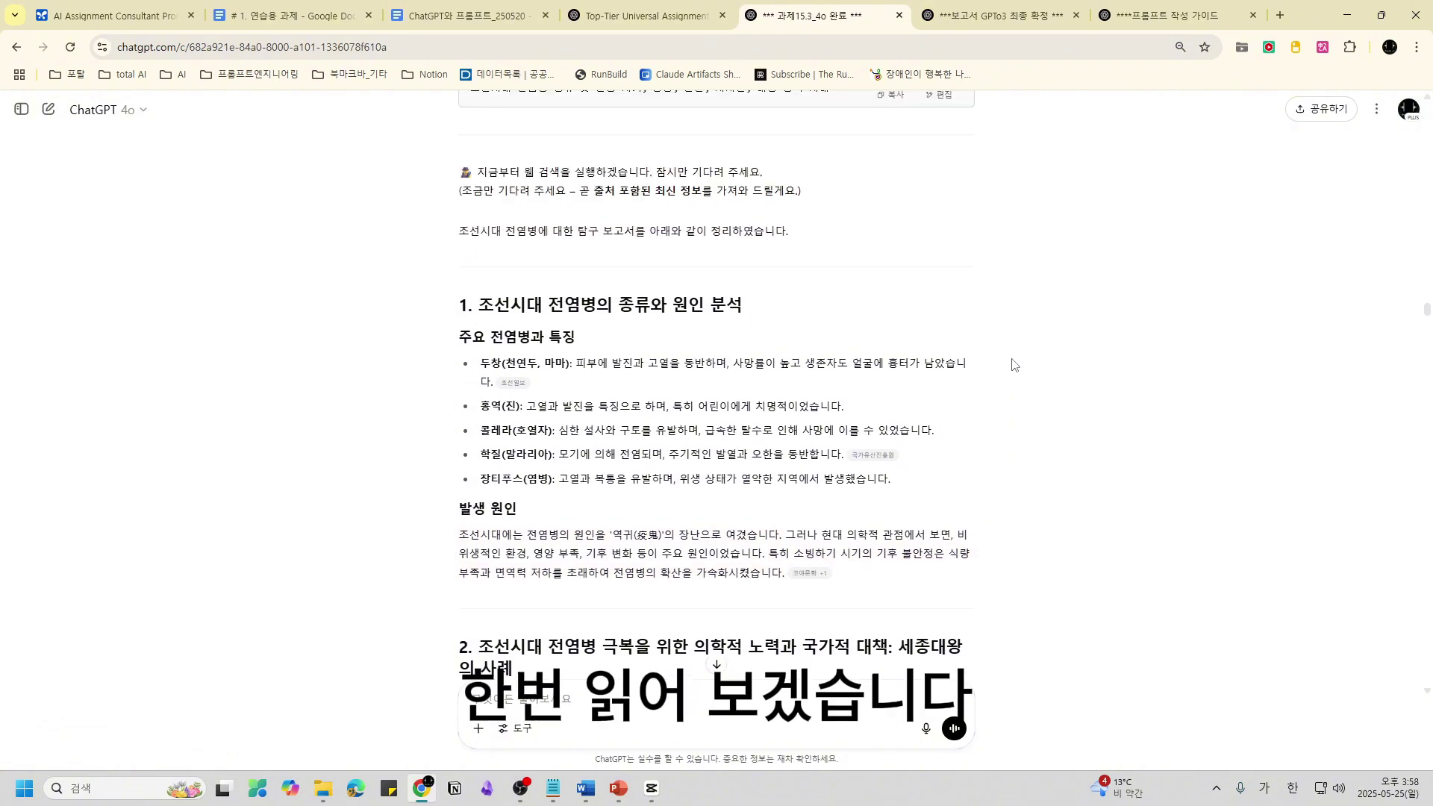
pyautogui.scroll(-1, 1012, 362)
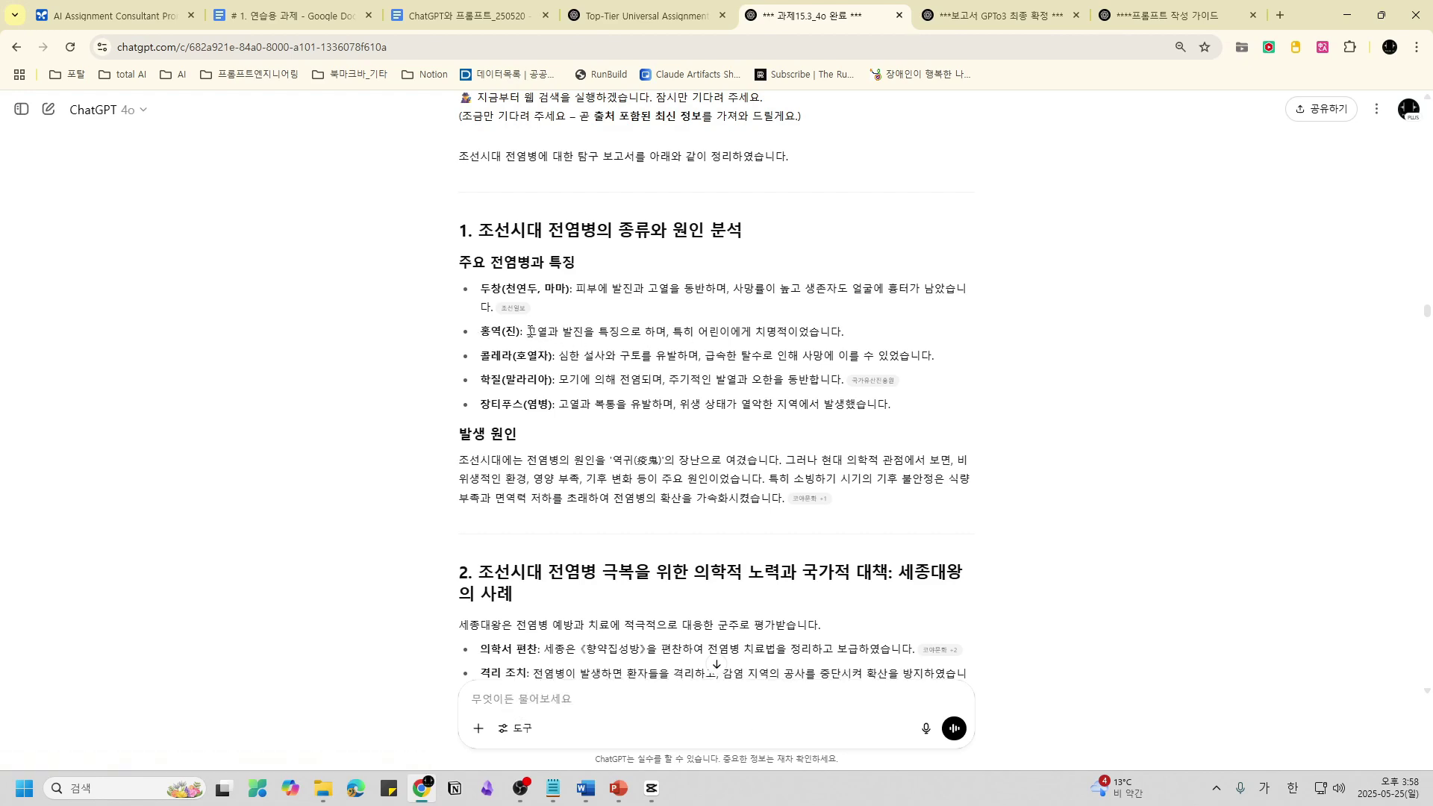
pyautogui.moveTo(528, 331); pyautogui.dragTo(858, 337)
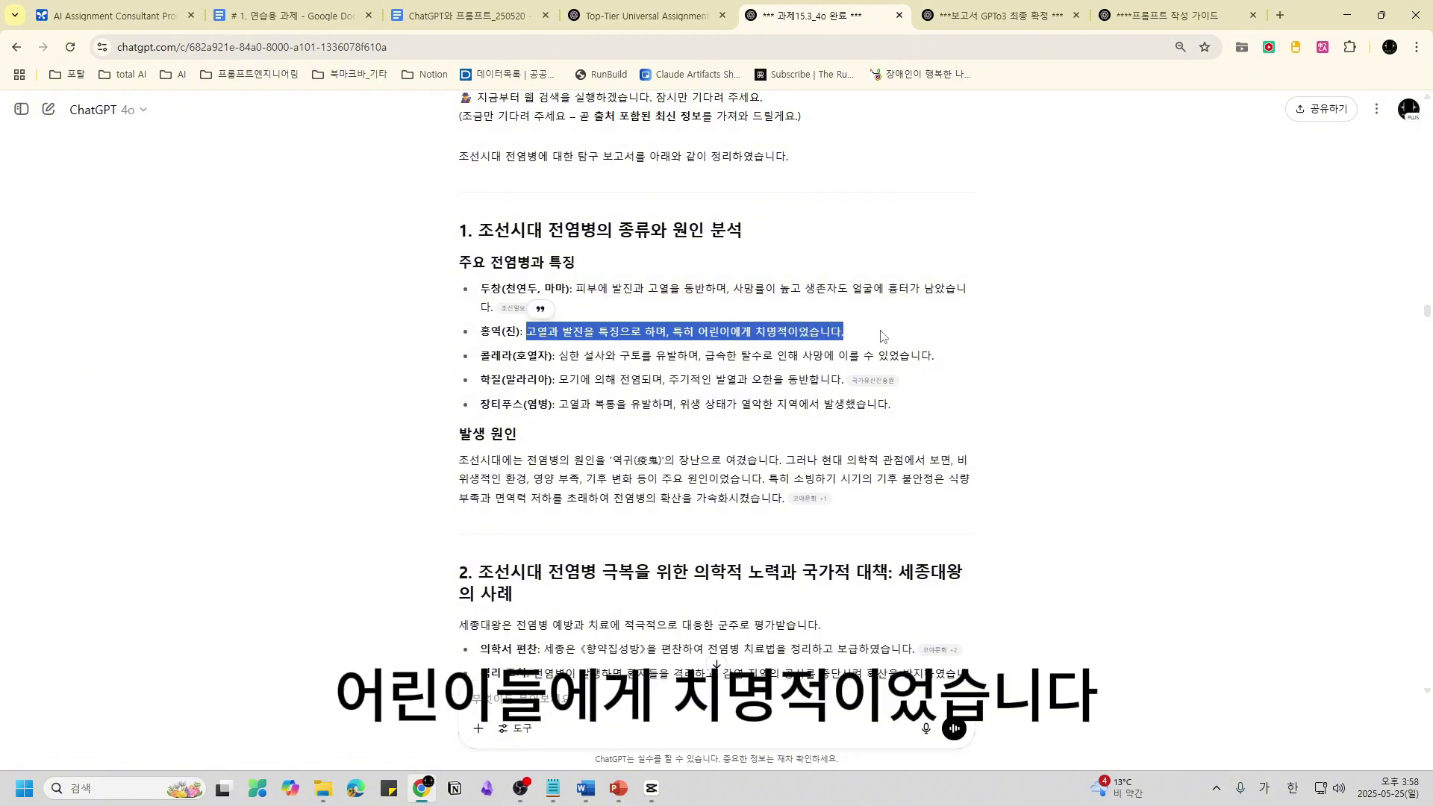
pyautogui.click(882, 336)
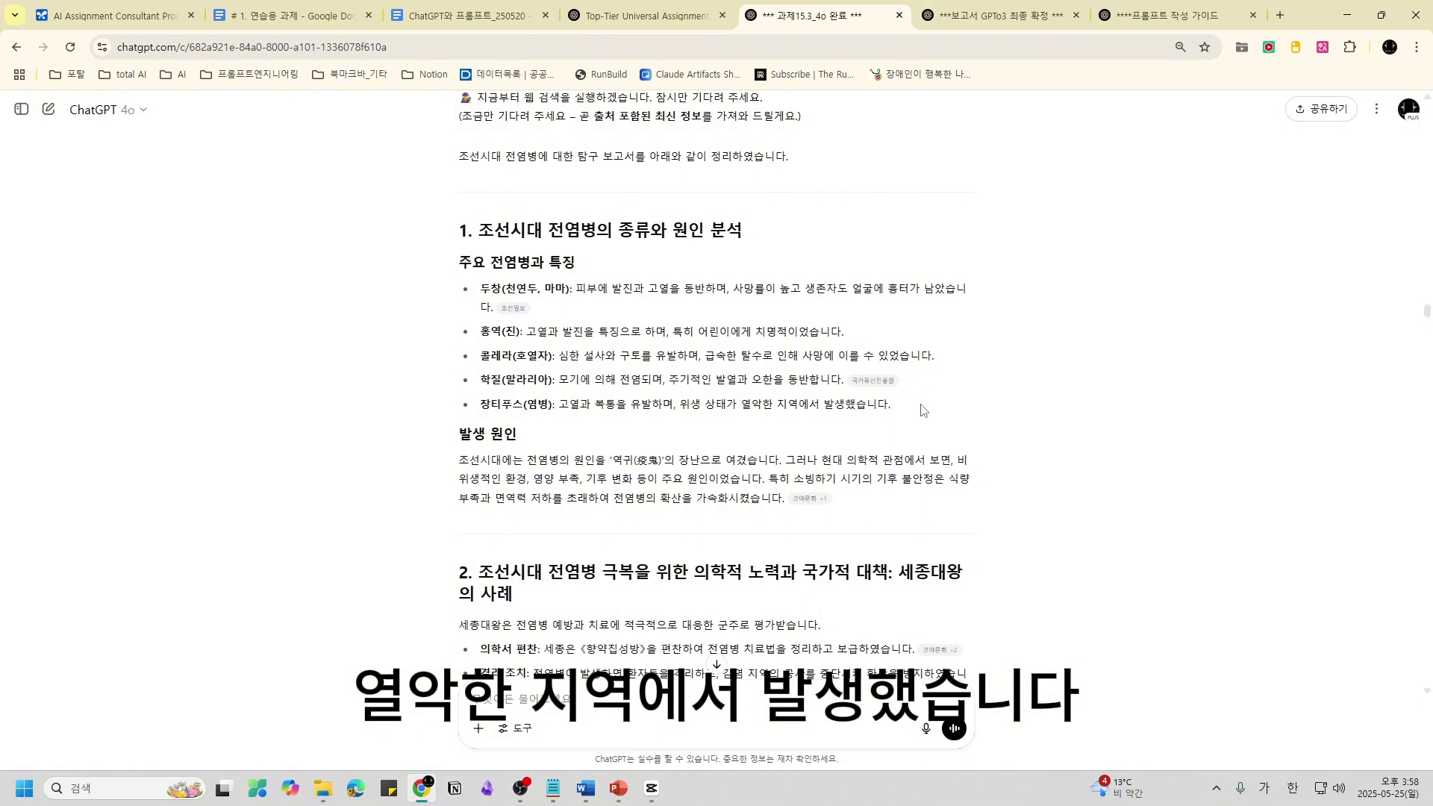
pyautogui.scroll(-1, 923, 410)
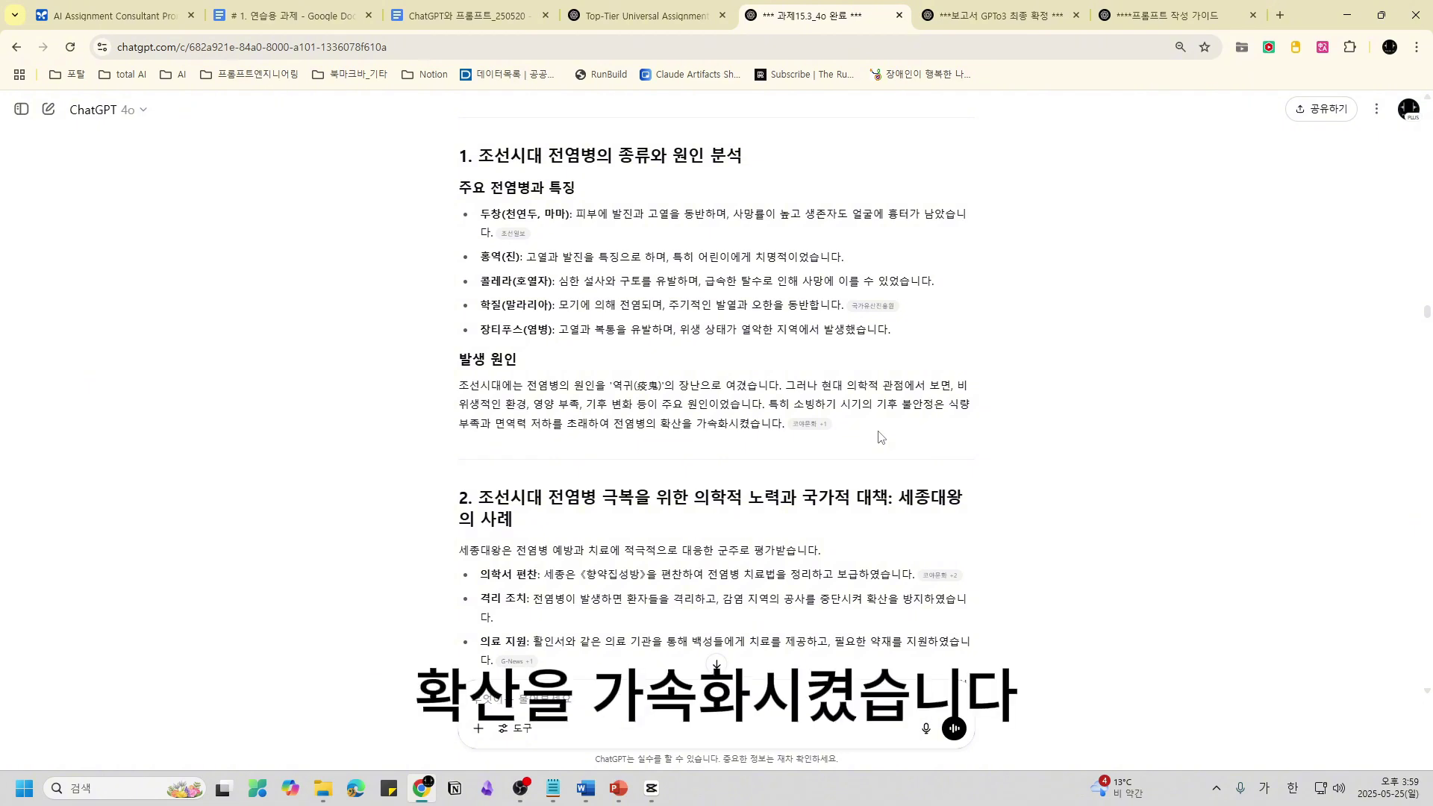
# - Browse forward and back through the sources cited for the 발생 원인 paragraph
pyautogui.moveTo(808, 427)
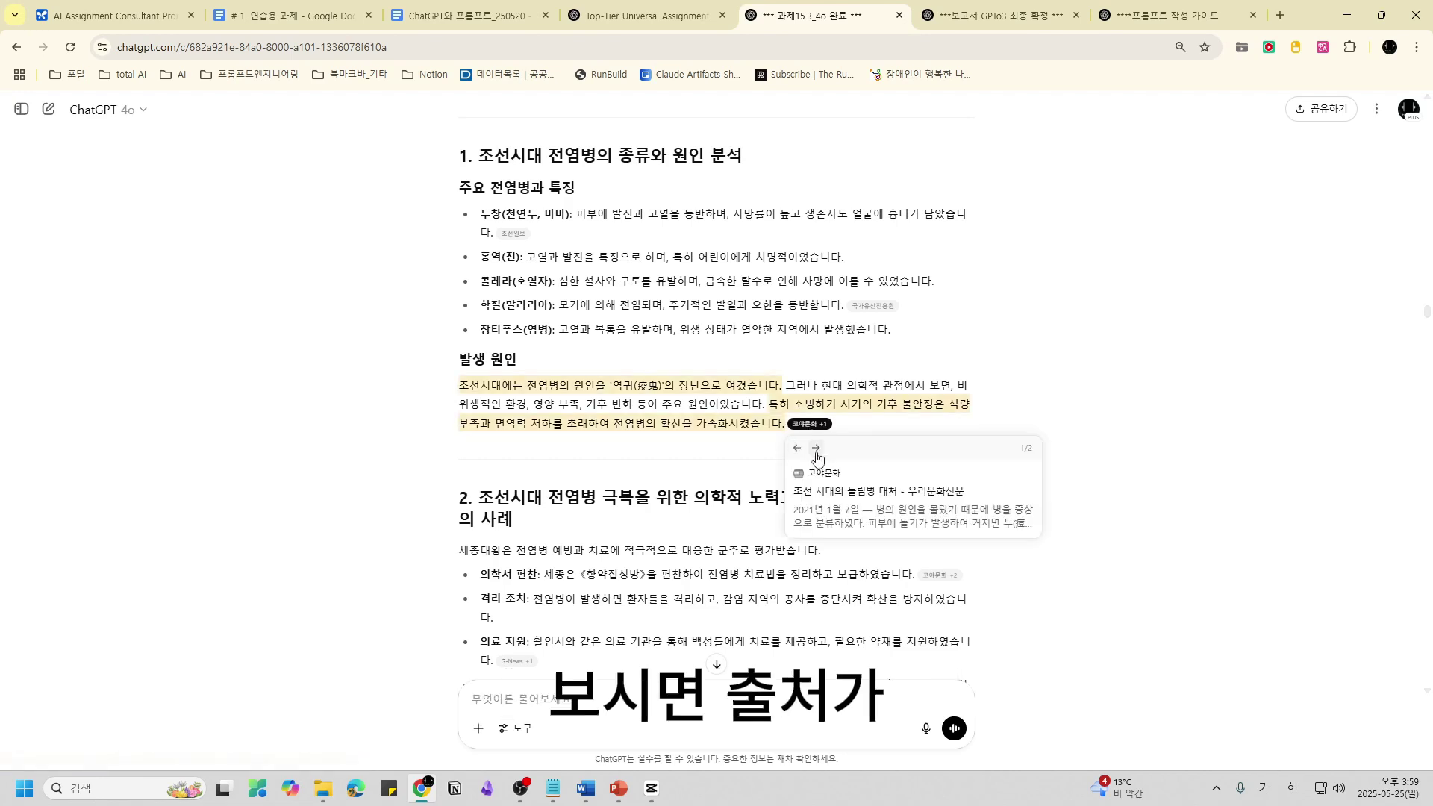
pyautogui.click(816, 453)
pyautogui.click(796, 451)
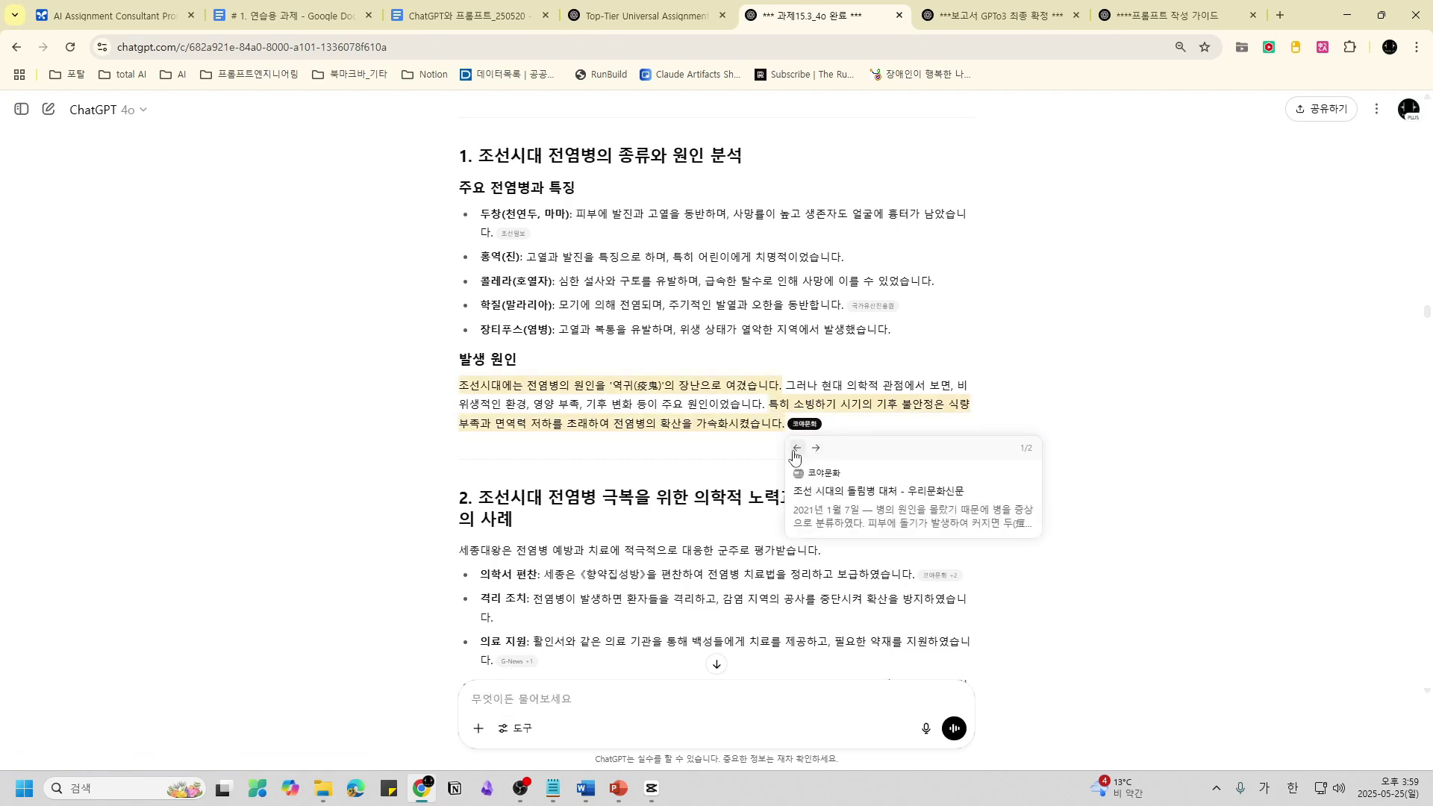
# - Review section 2 on King Sejong's countermeasures and section 3's table comparing Joseon and modern Korean quarantine systems
pyautogui.scroll(-3, 878, 451)
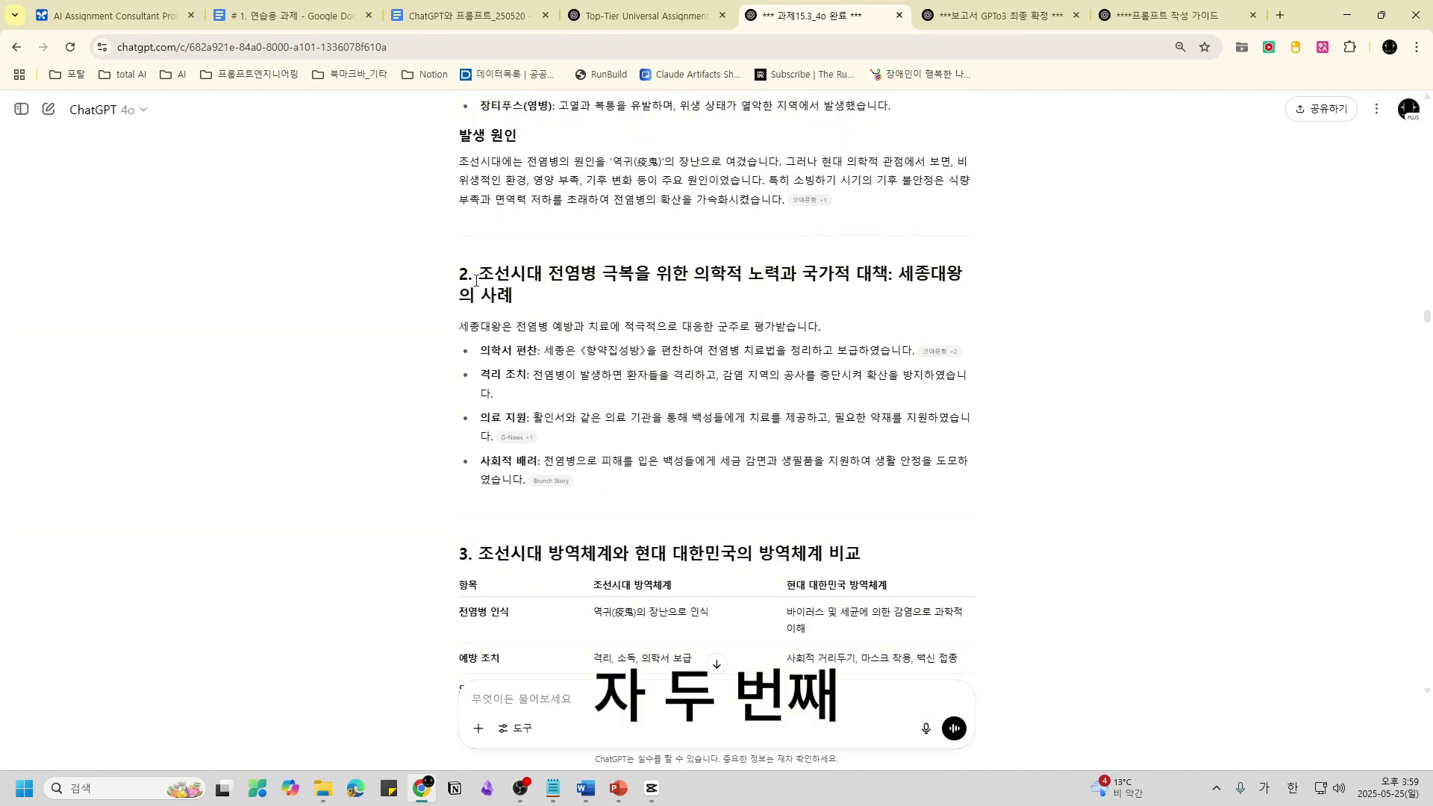
pyautogui.scroll(-3, 467, 276)
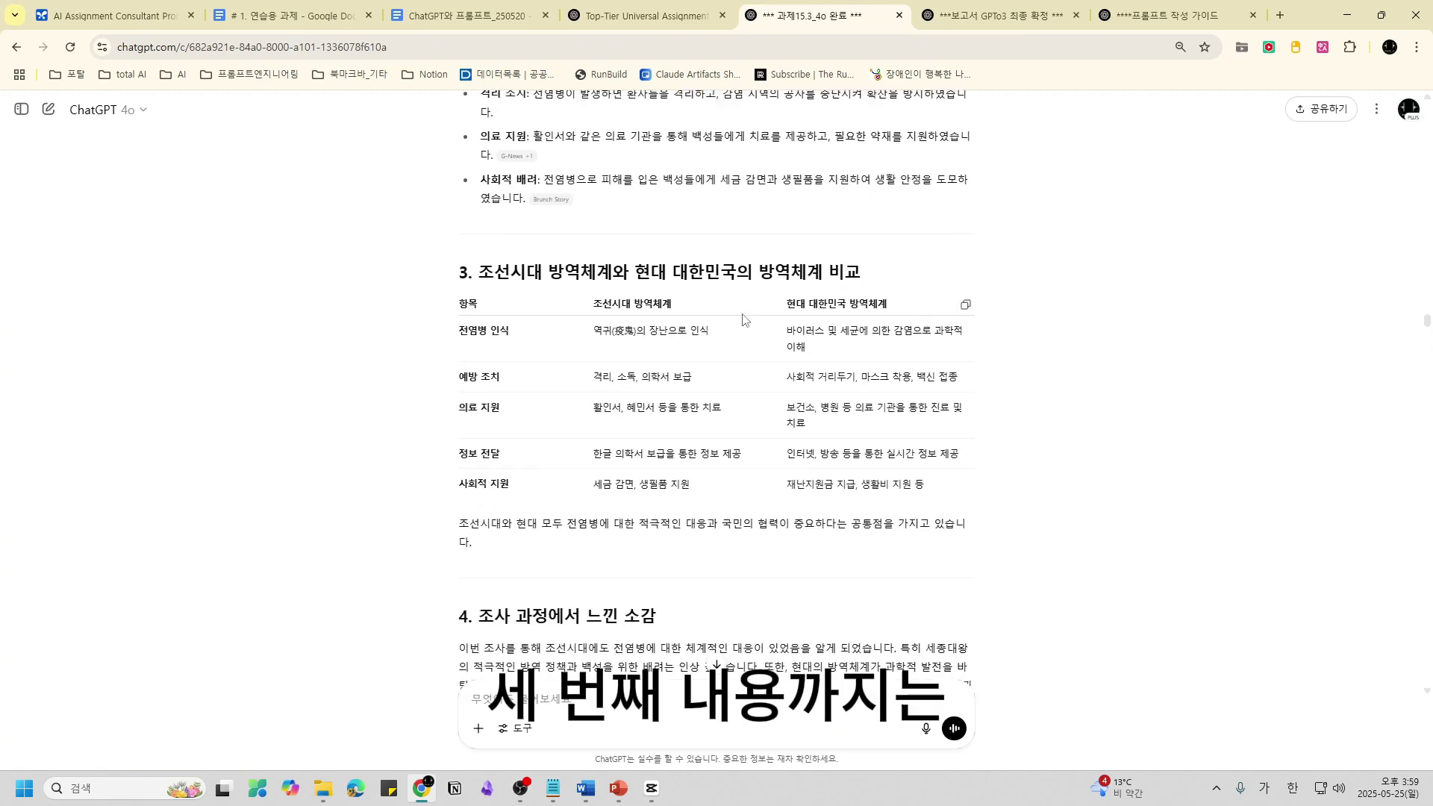
pyautogui.scroll(2, 742, 319)
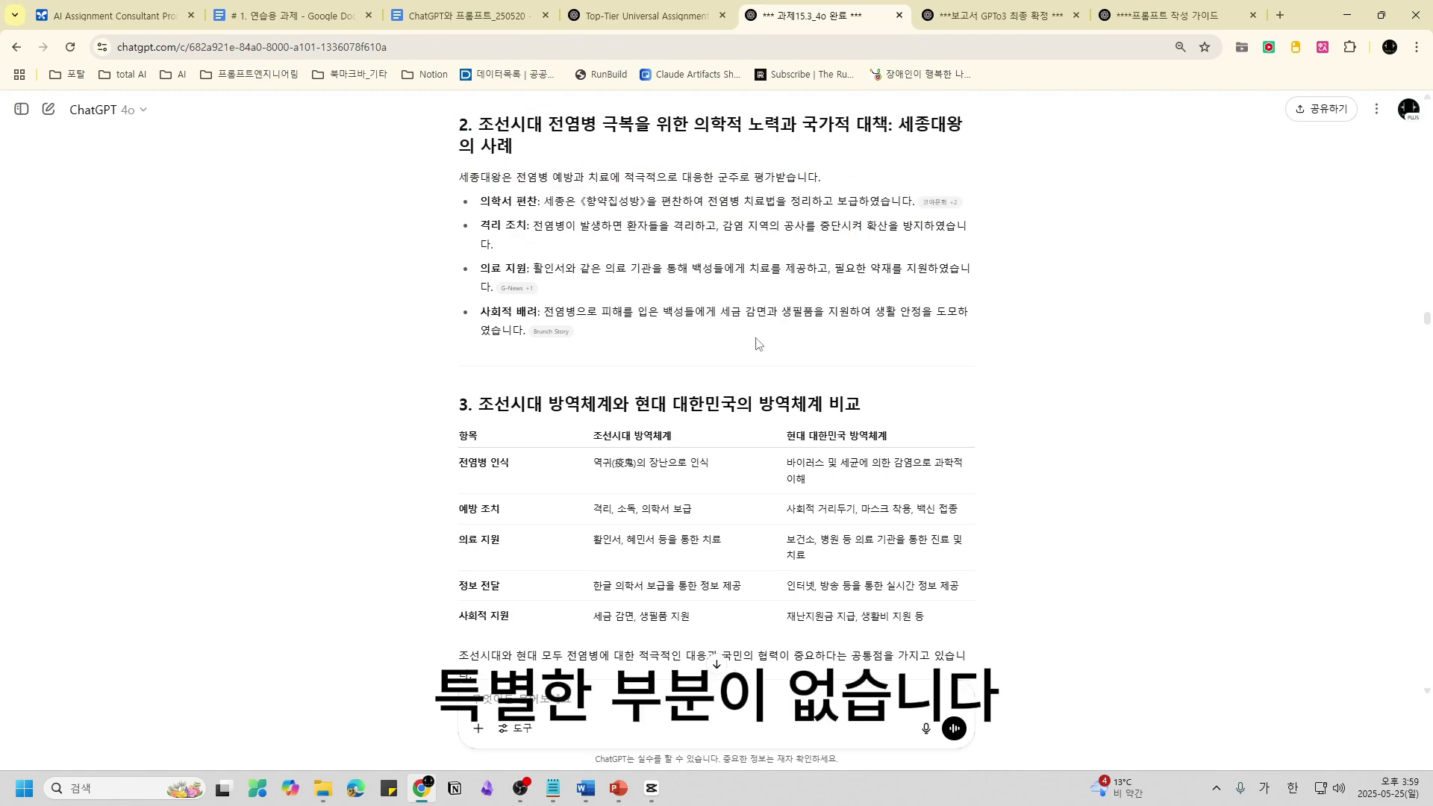
pyautogui.scroll(-1, 756, 338)
pyautogui.scroll(-4, 756, 338)
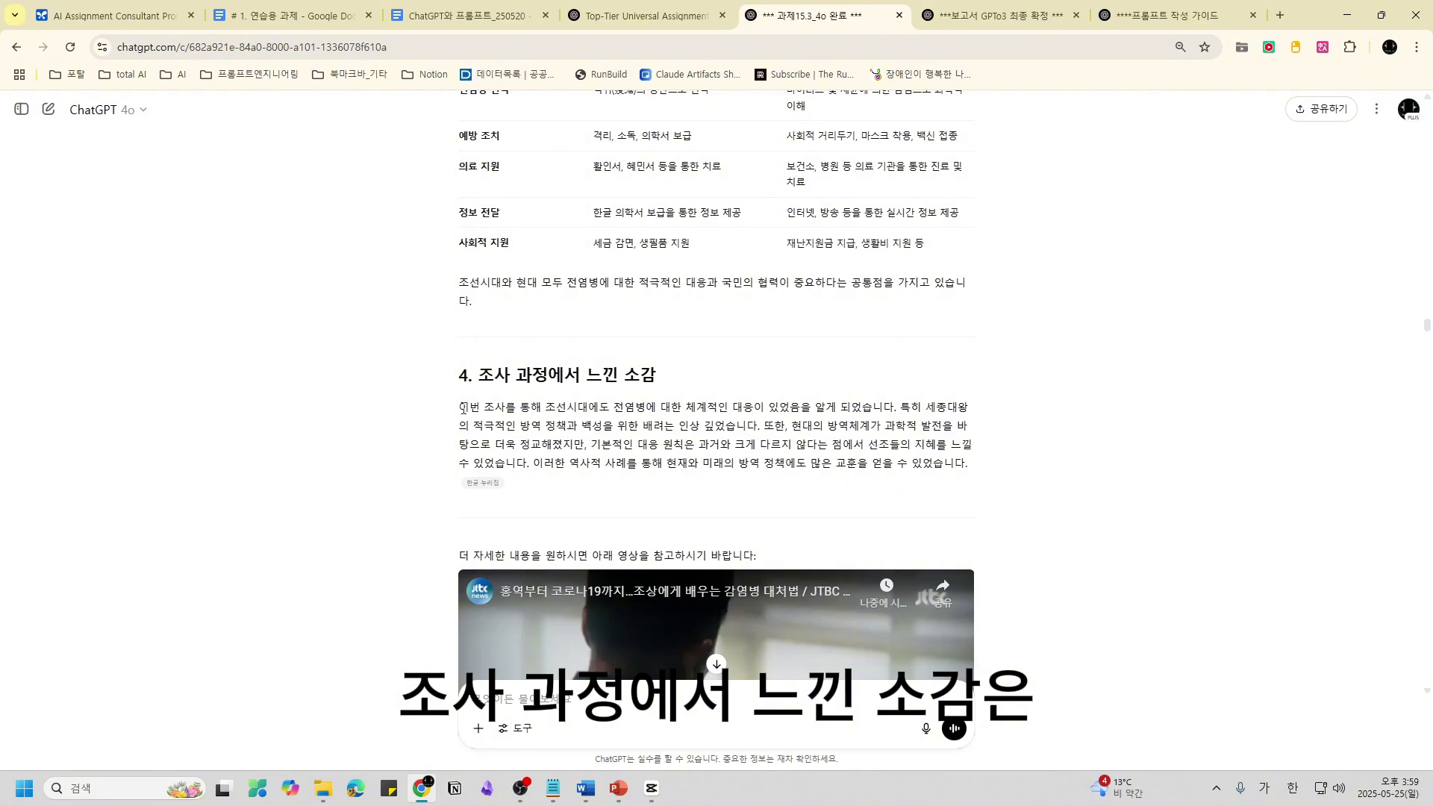
# - Read the reflection paragraph in section 4, 조사 과정에서 느낀 소감, highlighting its text, and view the JTBC reference video beneath it
pyautogui.moveTo(460, 408); pyautogui.dragTo(980, 476)
pyautogui.click(980, 476)
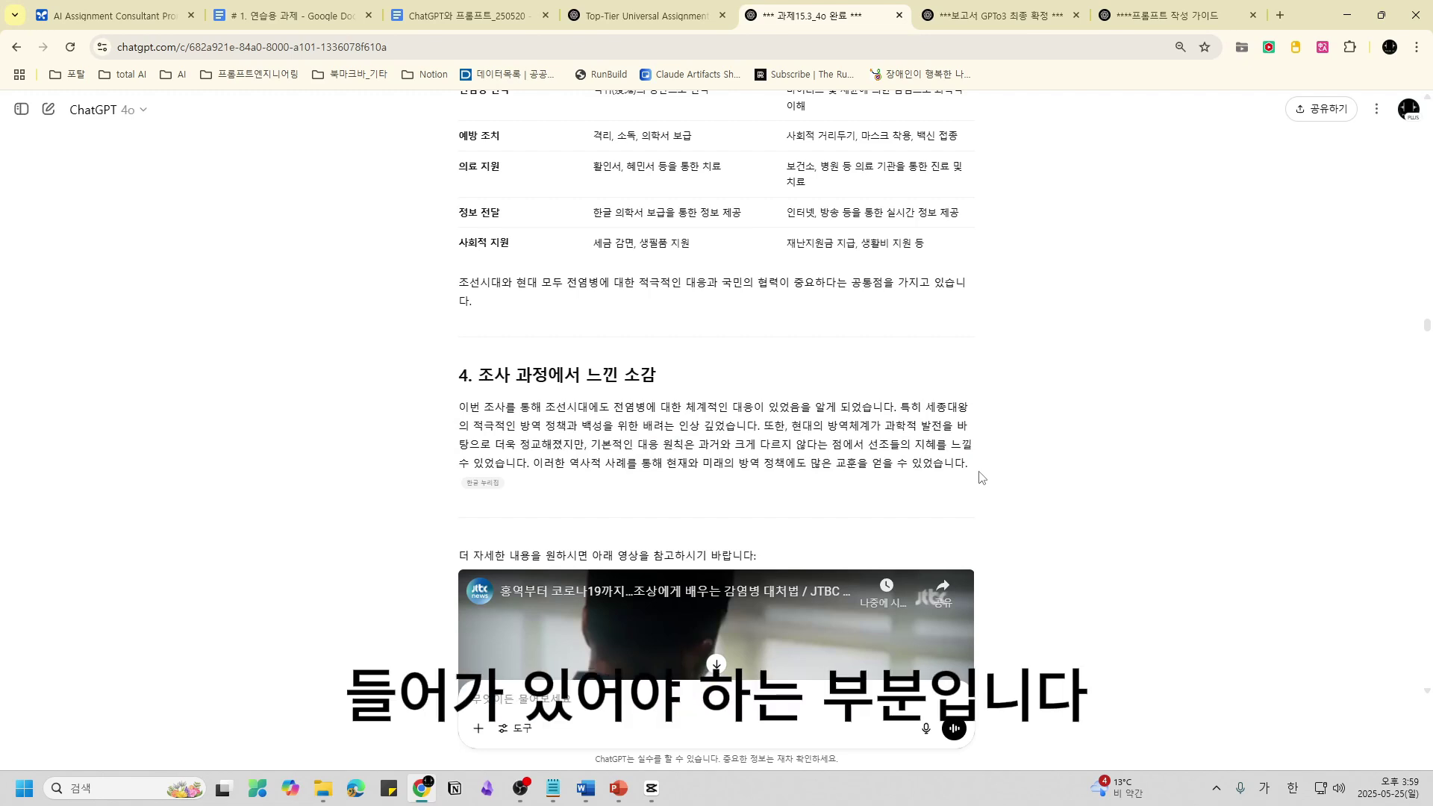
pyautogui.scroll(-3, 1001, 478)
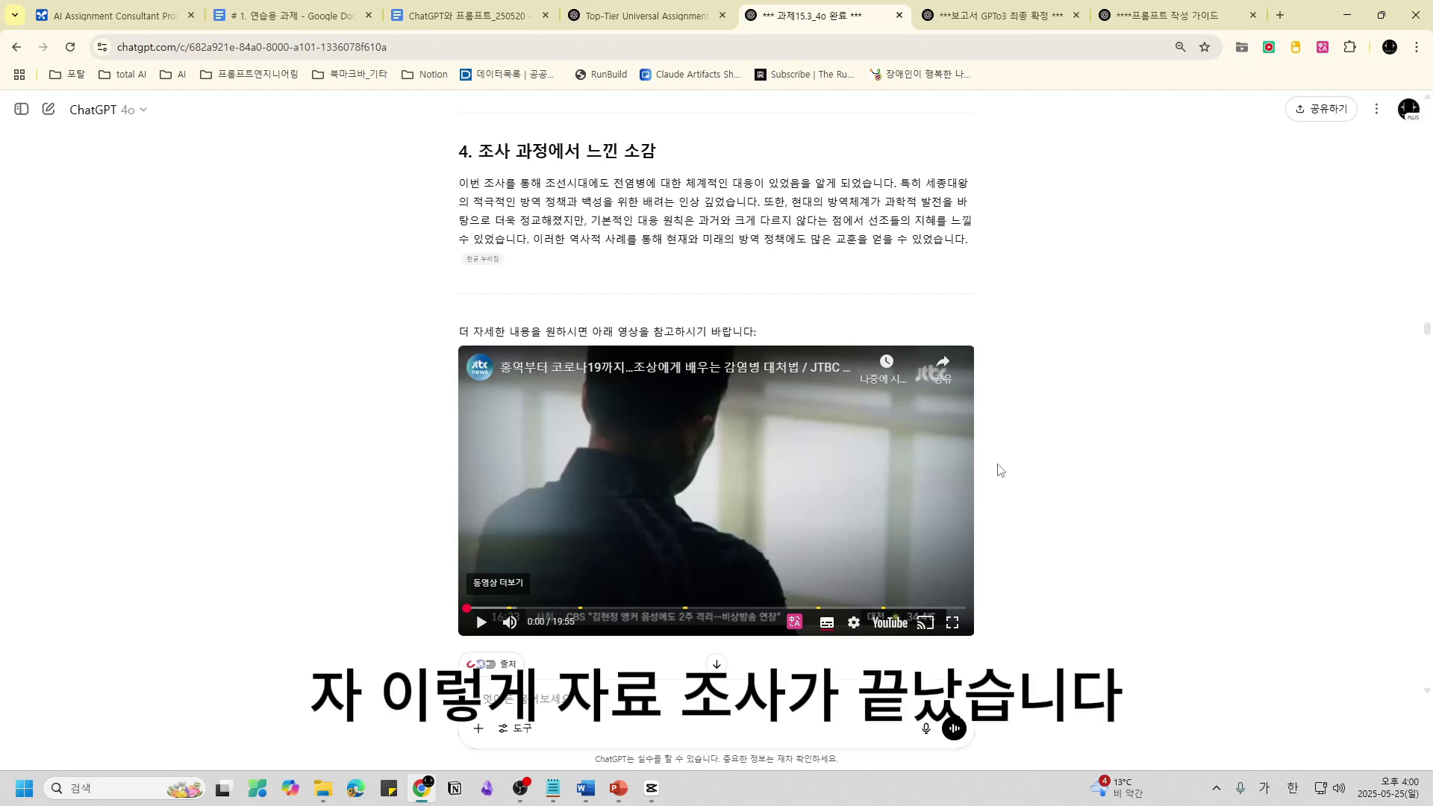
# - Recheck the source markings in sections 3 and 4 and find the follow-up request for more detailed sources
pyautogui.scroll(6, 1003, 463)
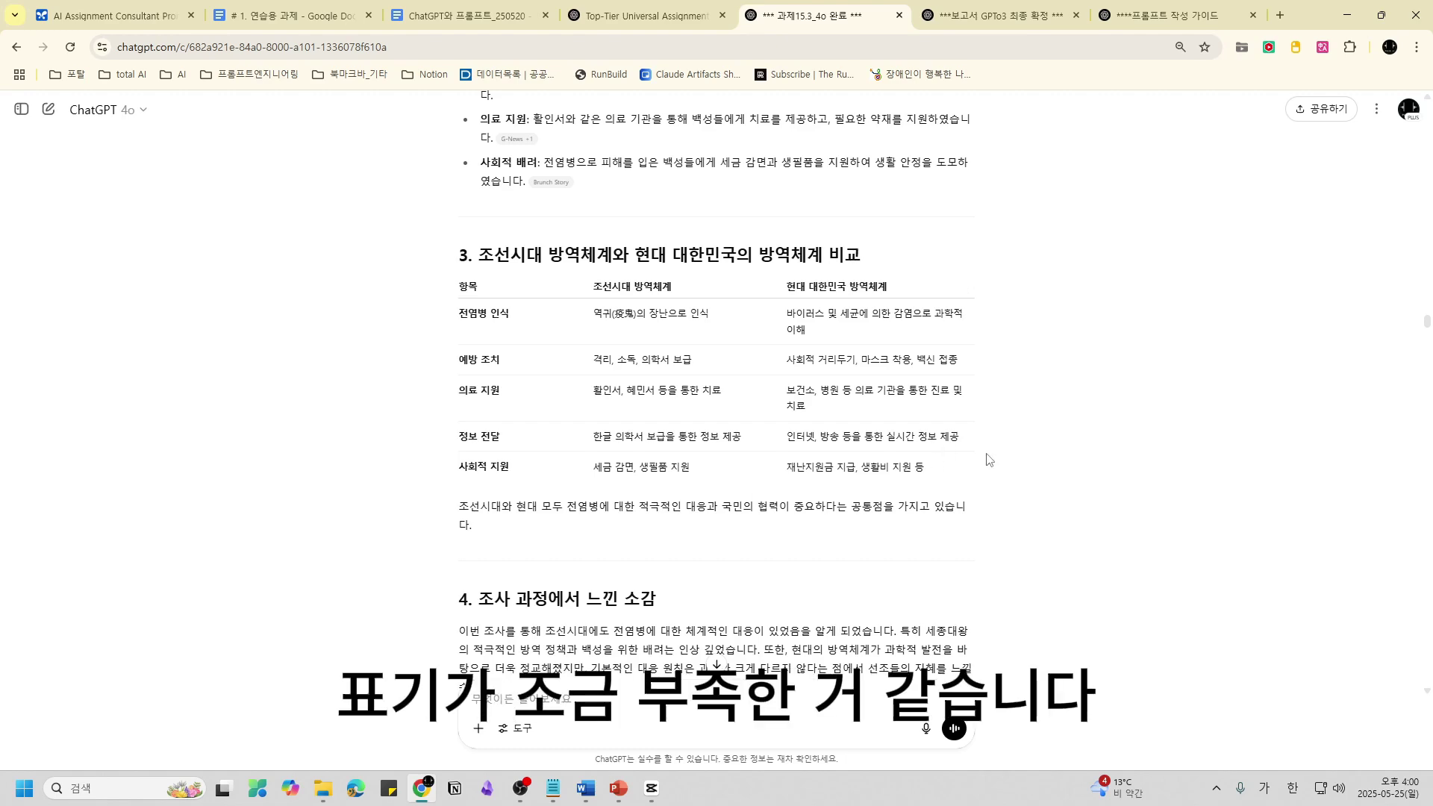
pyautogui.scroll(-8, 986, 459)
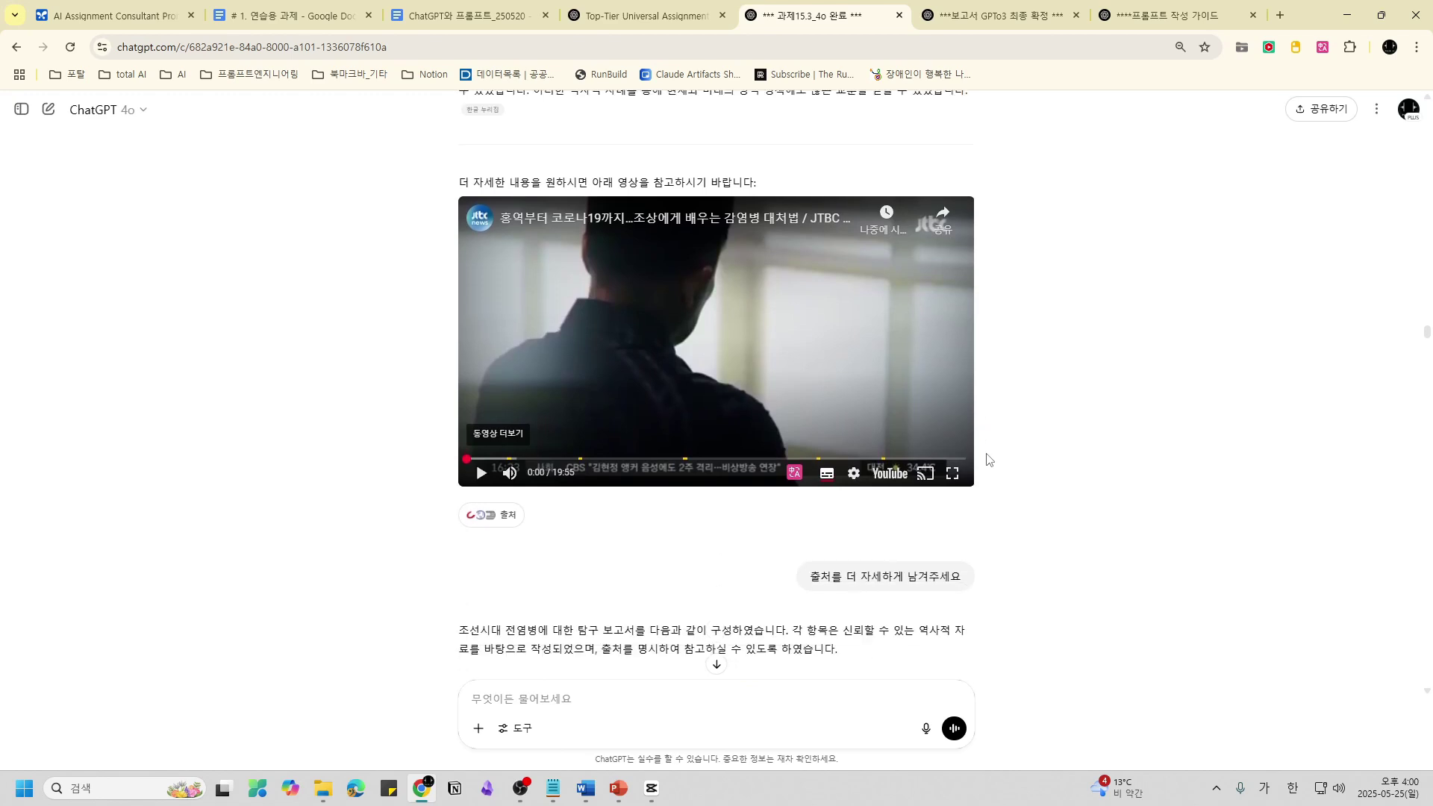
pyautogui.scroll(1, 986, 459)
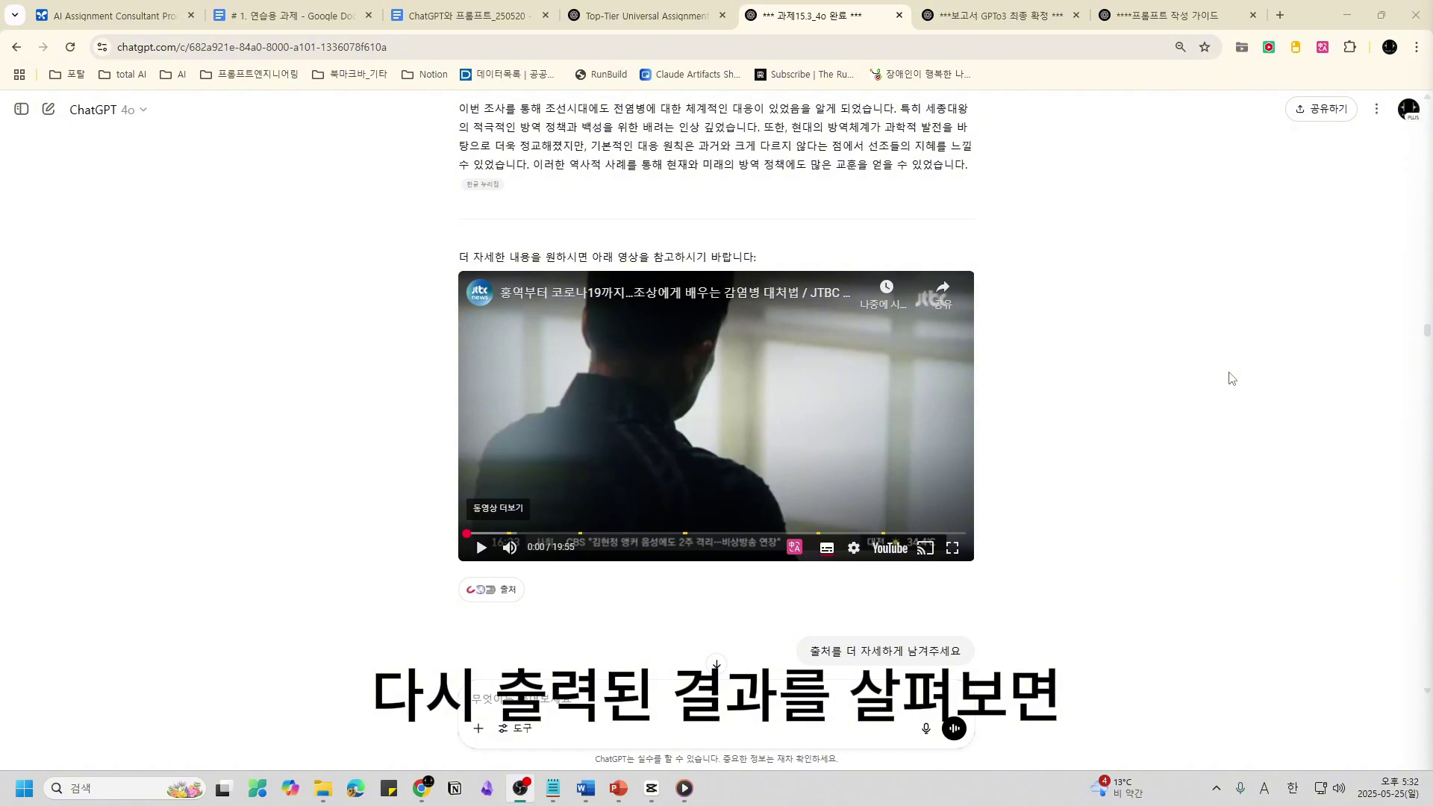
# - Examine the reply to the request for more detailed sources, starting with the smallpox (두창) entry in section 1
pyautogui.scroll(-3, 1231, 378)
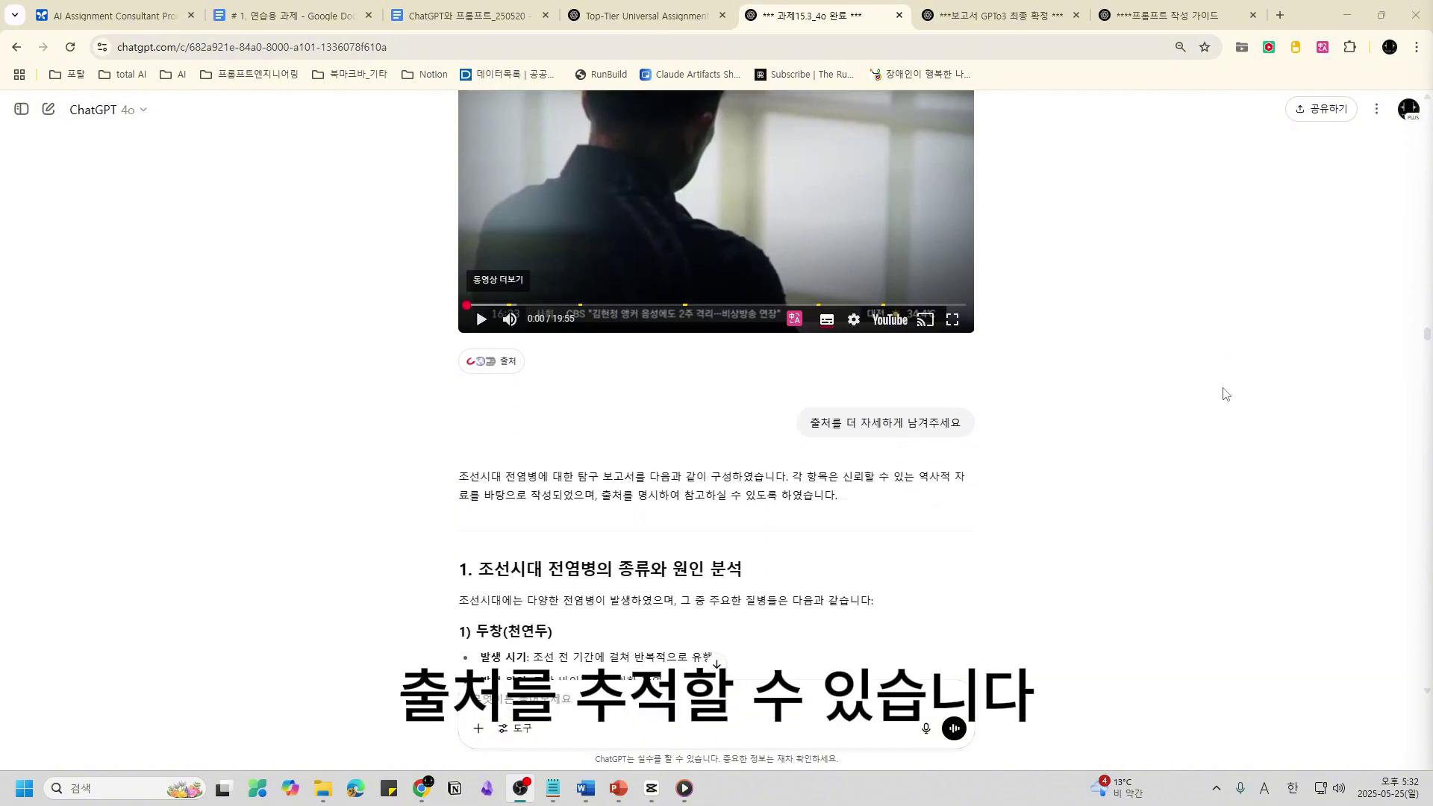
pyautogui.scroll(-3, 1217, 397)
pyautogui.scroll(-2, 1187, 402)
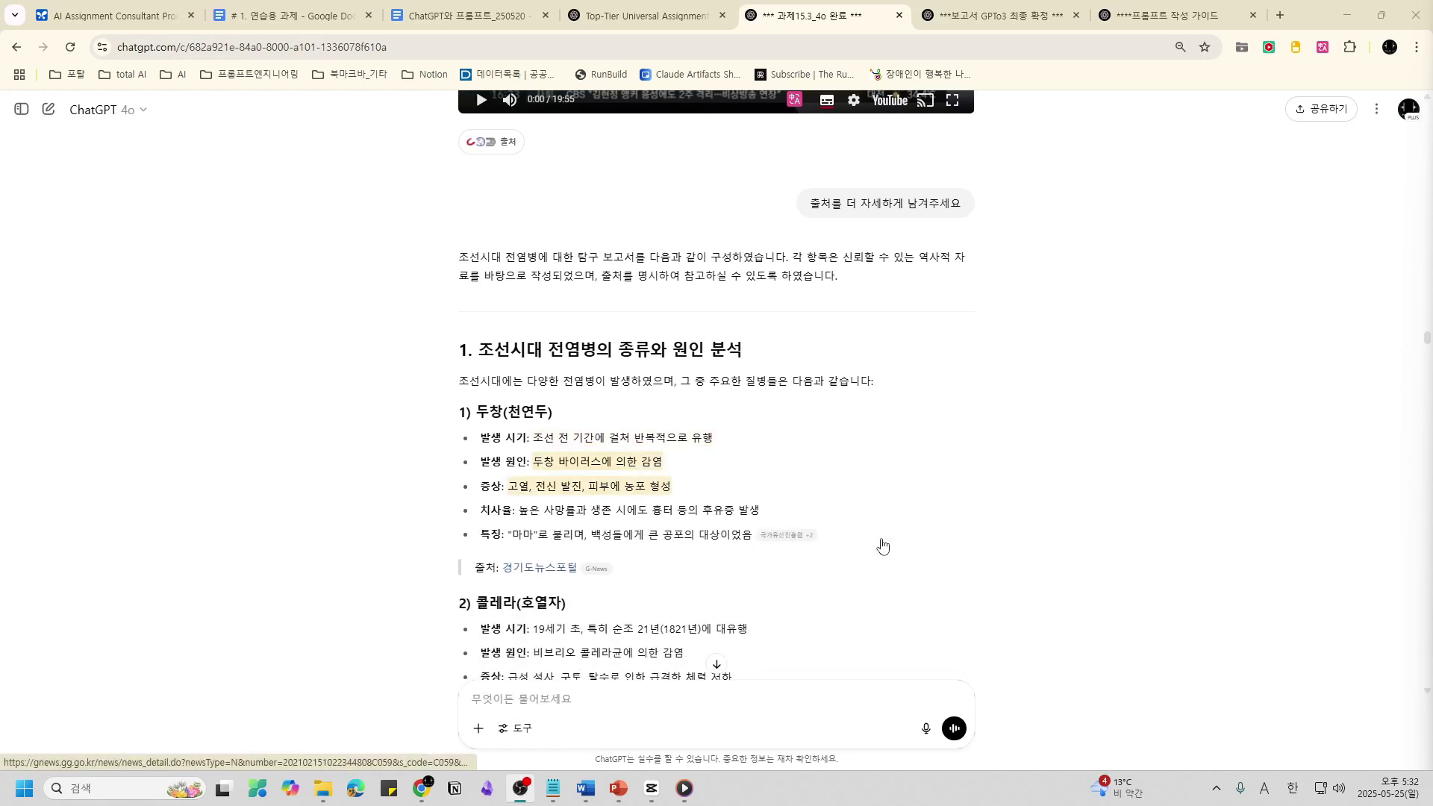
pyautogui.moveTo(885, 541)
pyautogui.scroll(-1, 945, 478)
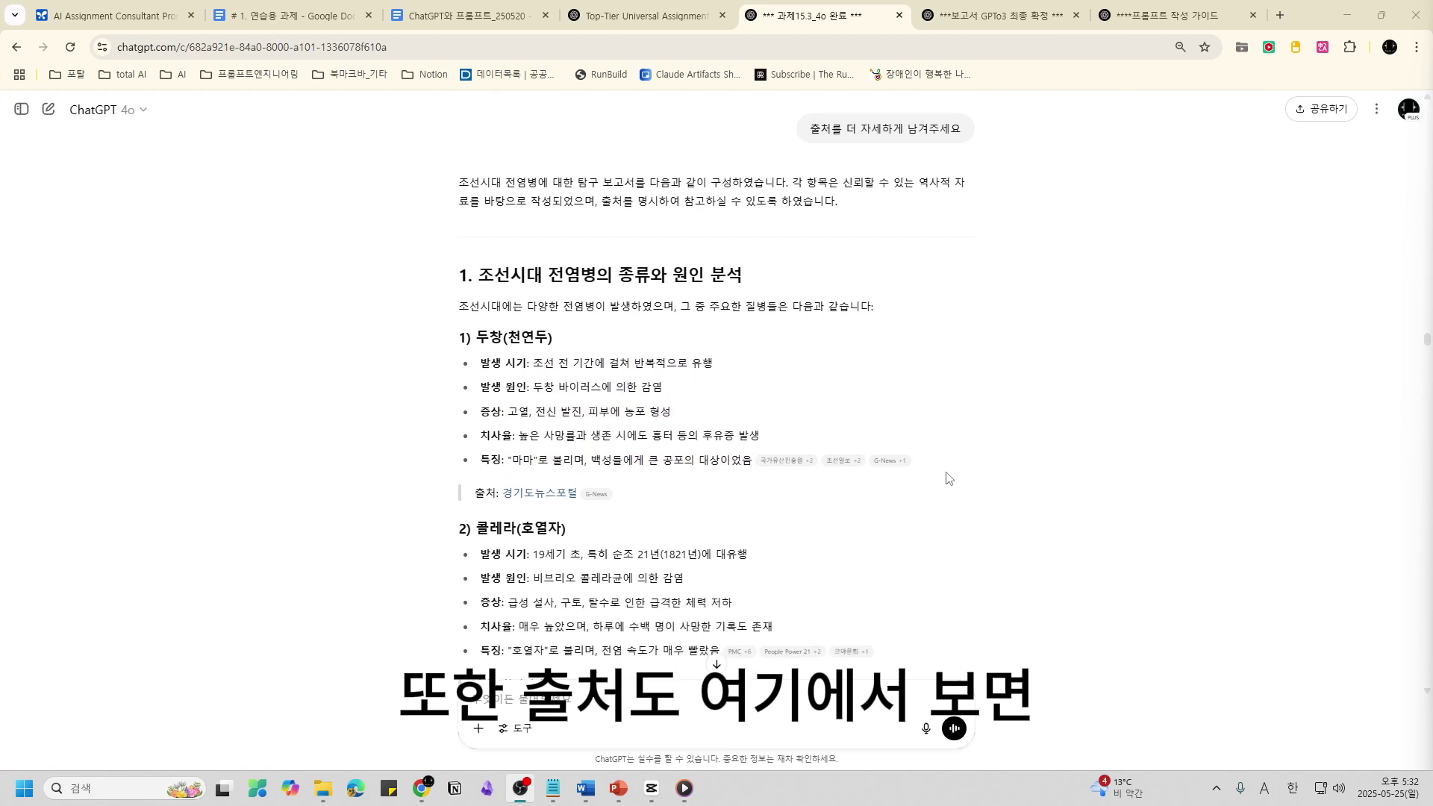
# - Inspect the citation previews for the smallpox entry, paging through the 국가유산진흥원, 조선일보 and G-News source groups
pyautogui.moveTo(779, 464)
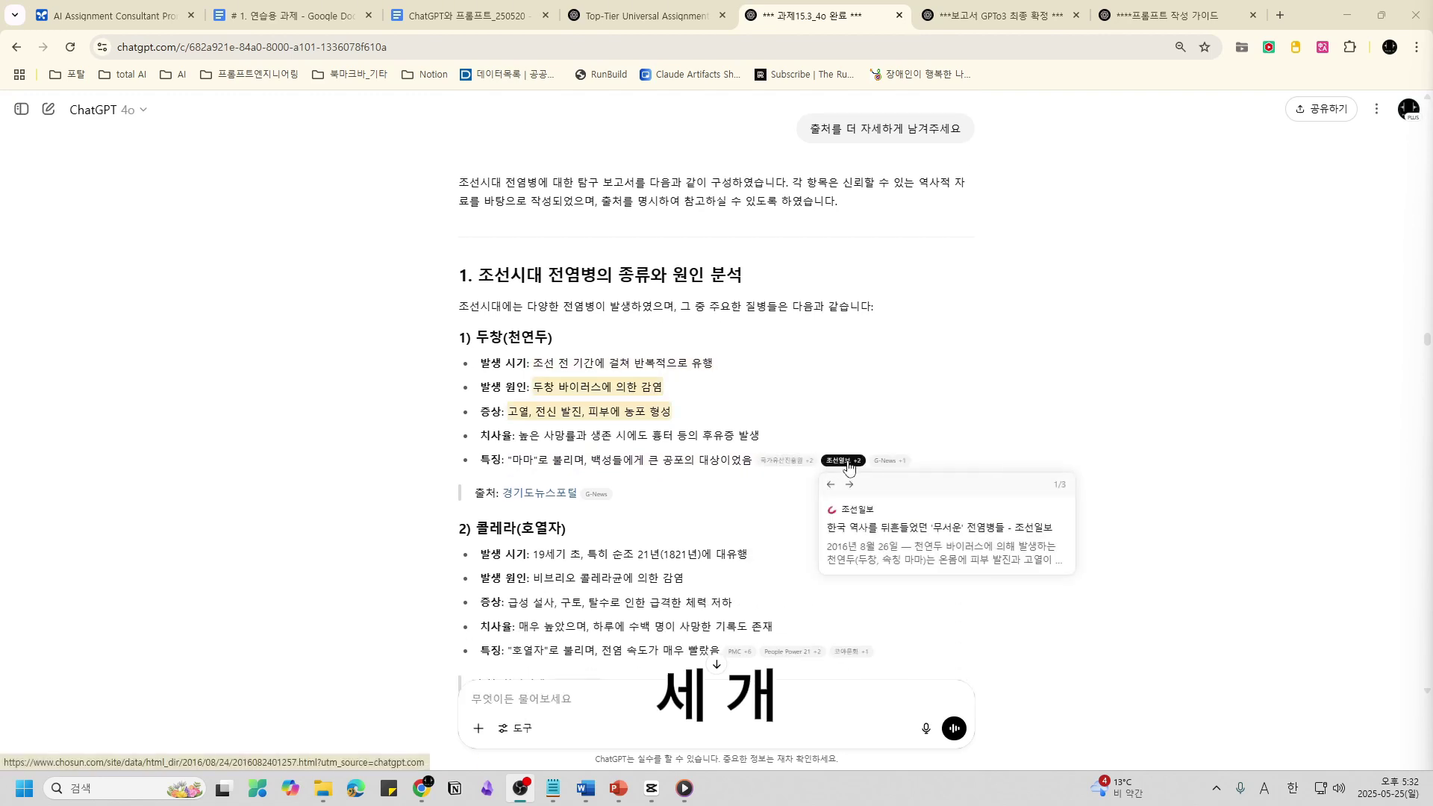
pyautogui.moveTo(886, 469)
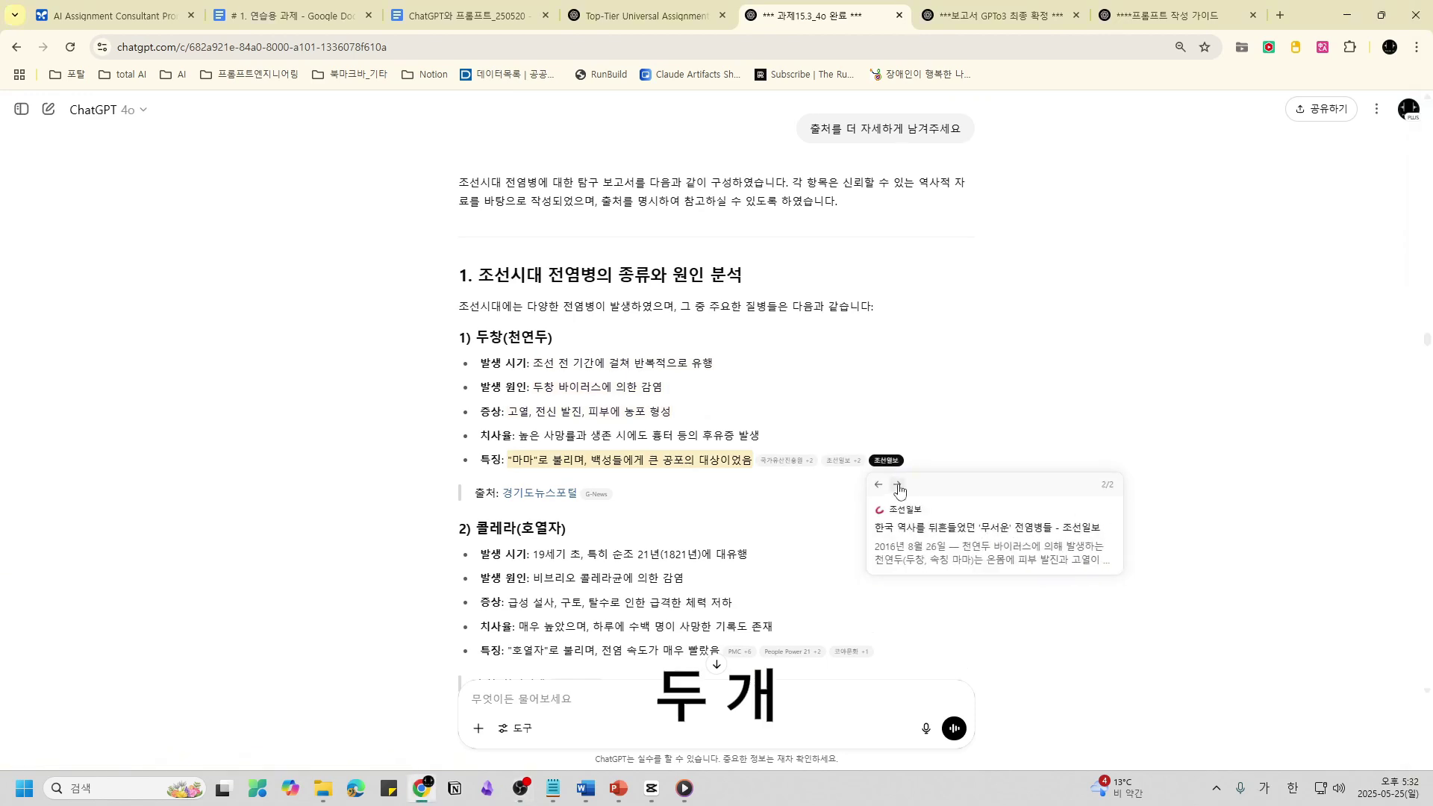
pyautogui.click(849, 483)
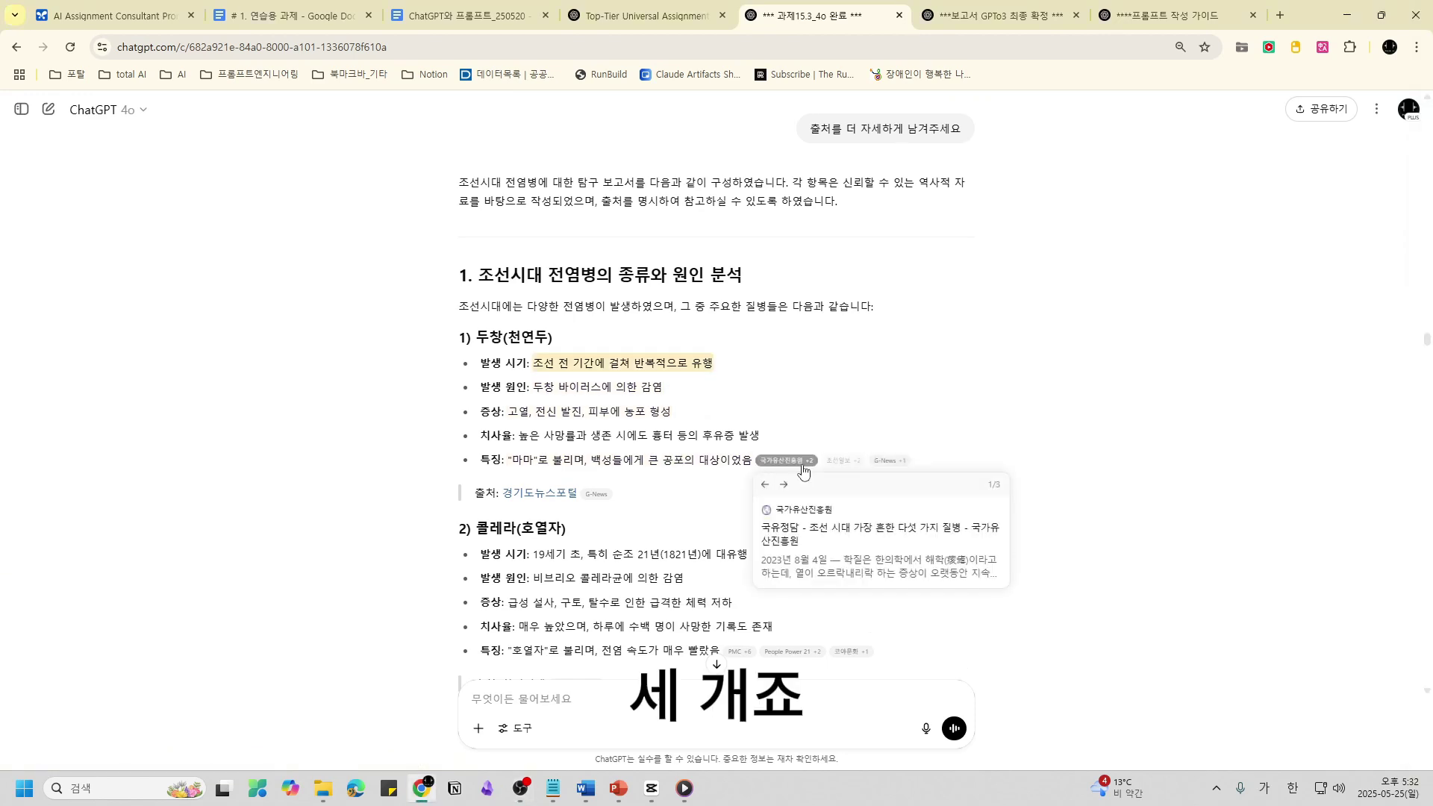
pyautogui.click(784, 484)
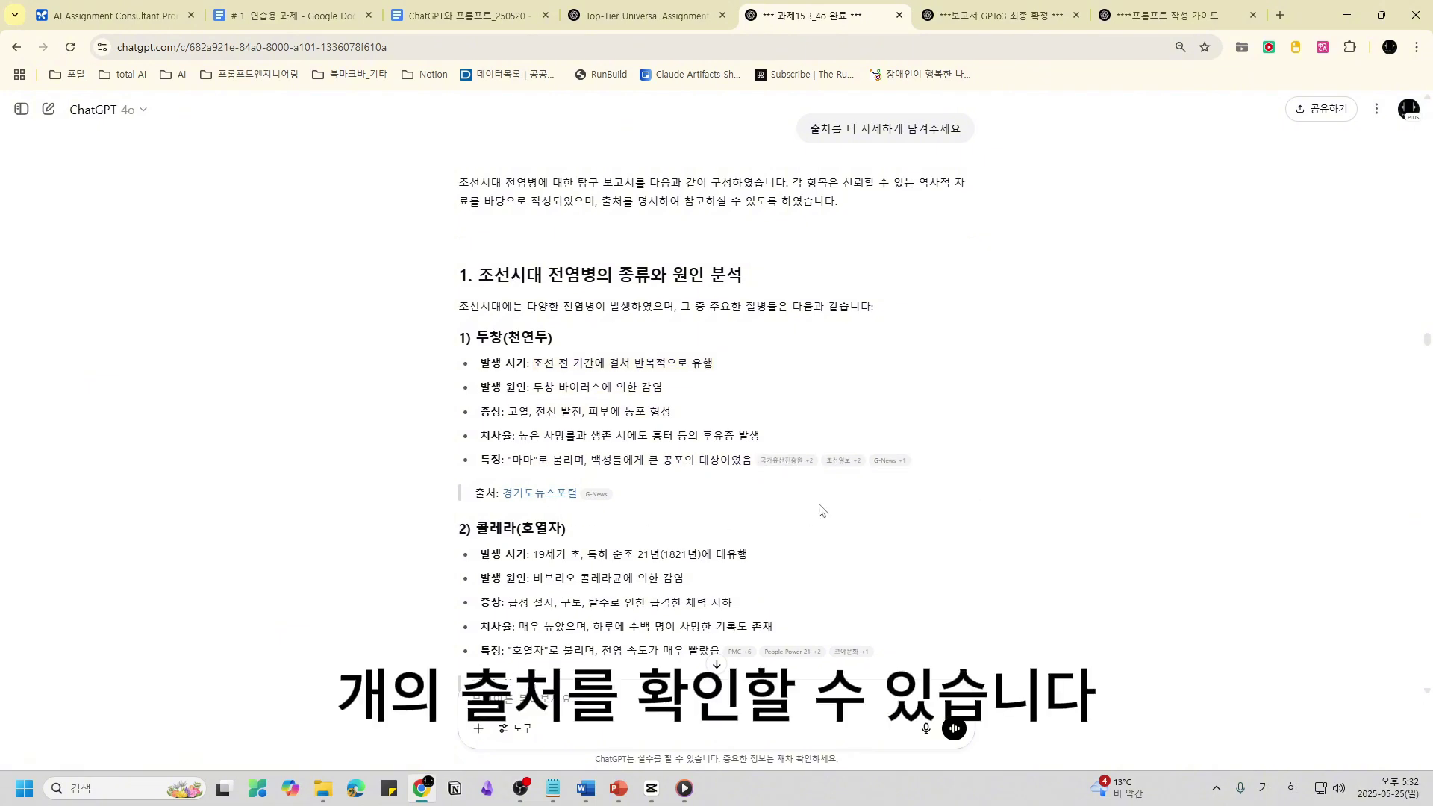
# - Check the source lines for the remaining diseases, King Sejong's measures and the quarantine comparison in the revised report
pyautogui.scroll(-3, 821, 492)
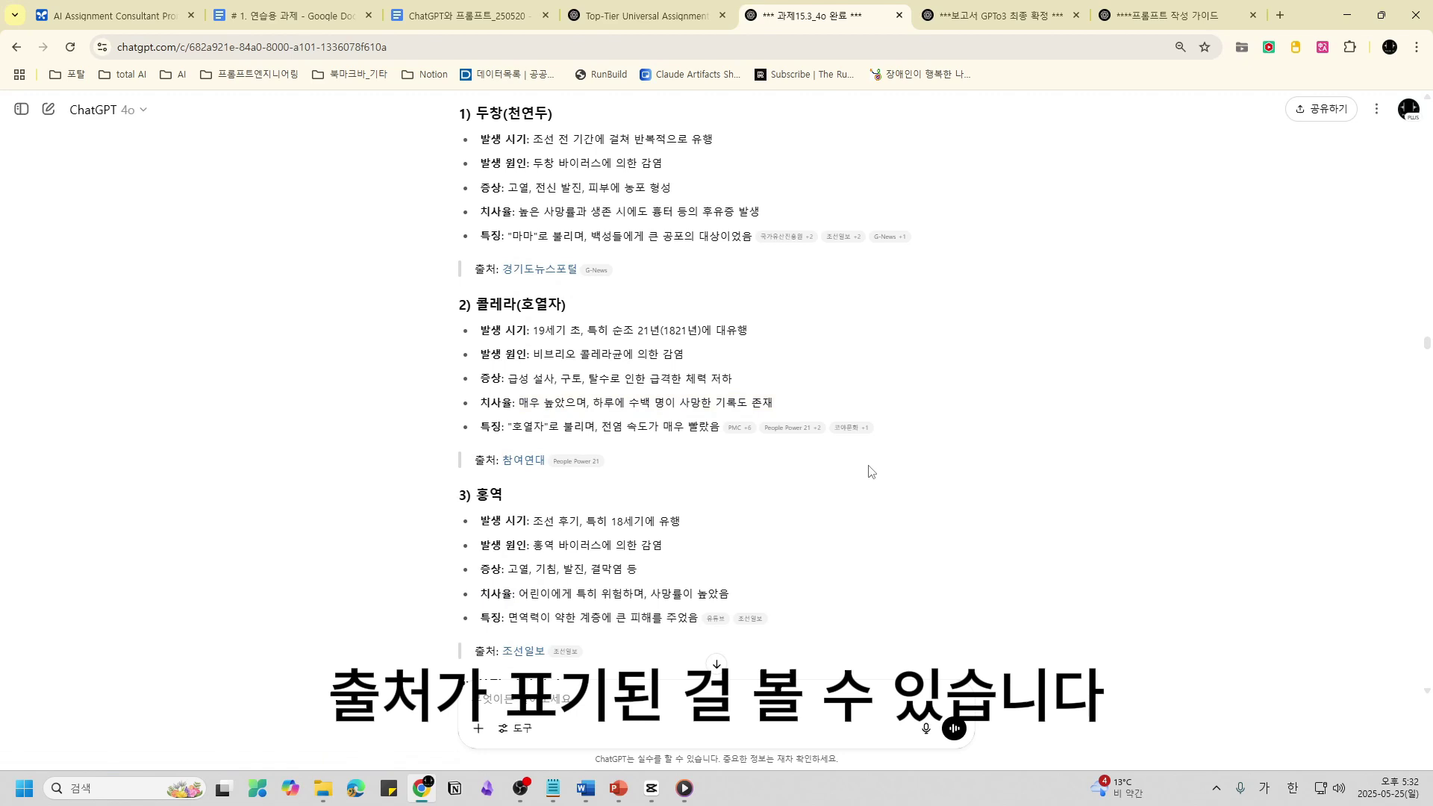
pyautogui.scroll(-2, 844, 472)
pyautogui.scroll(-9, 844, 472)
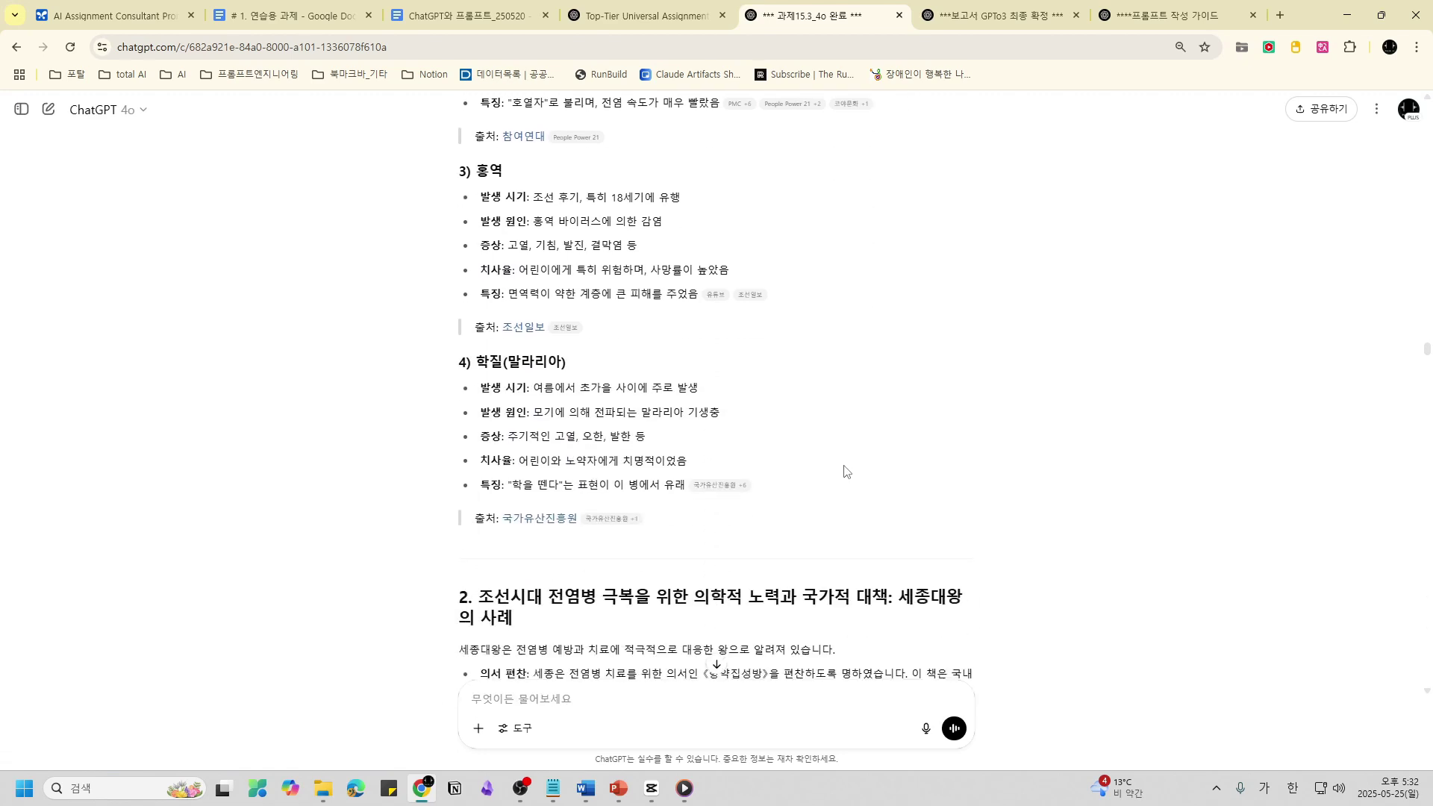
pyautogui.scroll(-2, 845, 472)
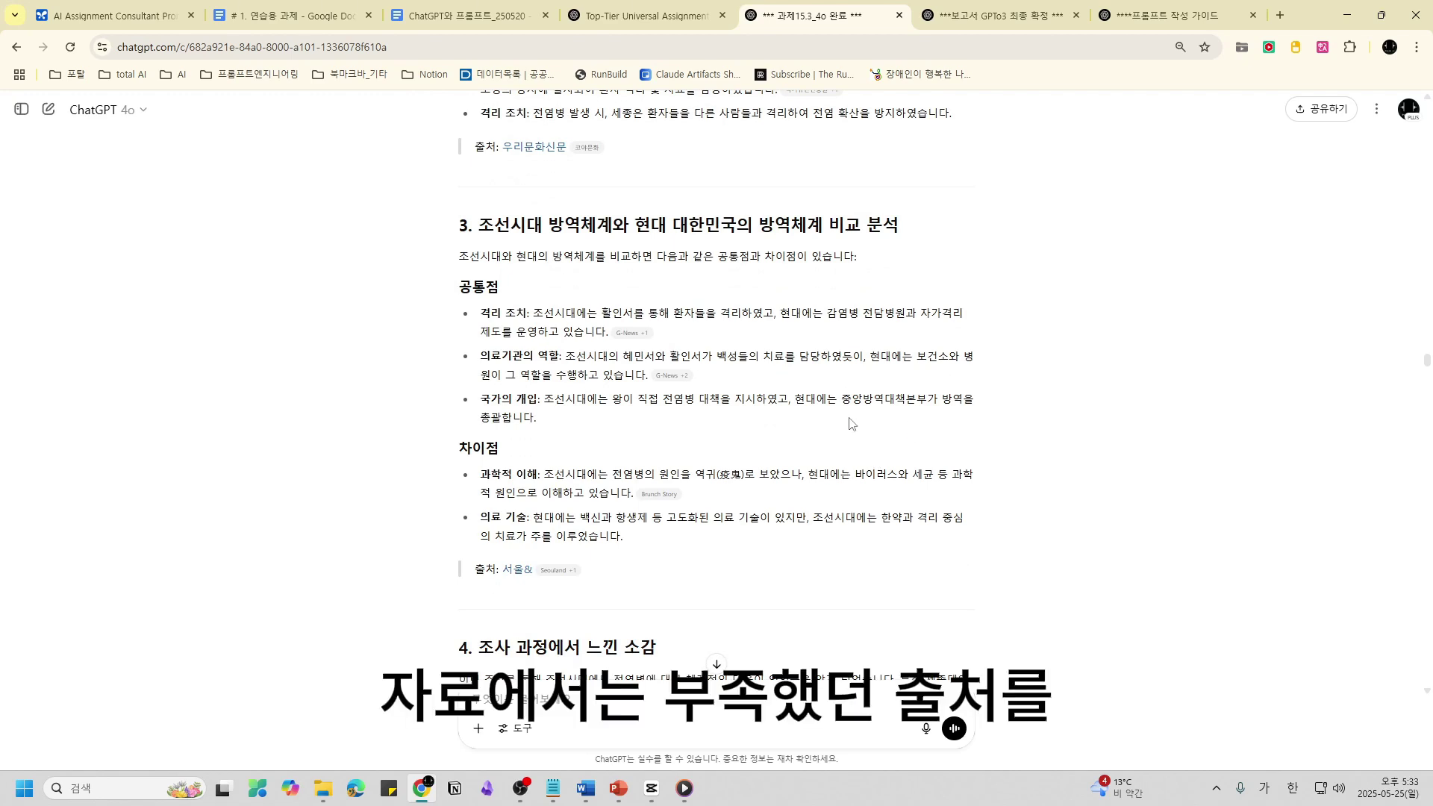
pyautogui.moveTo(632, 333)
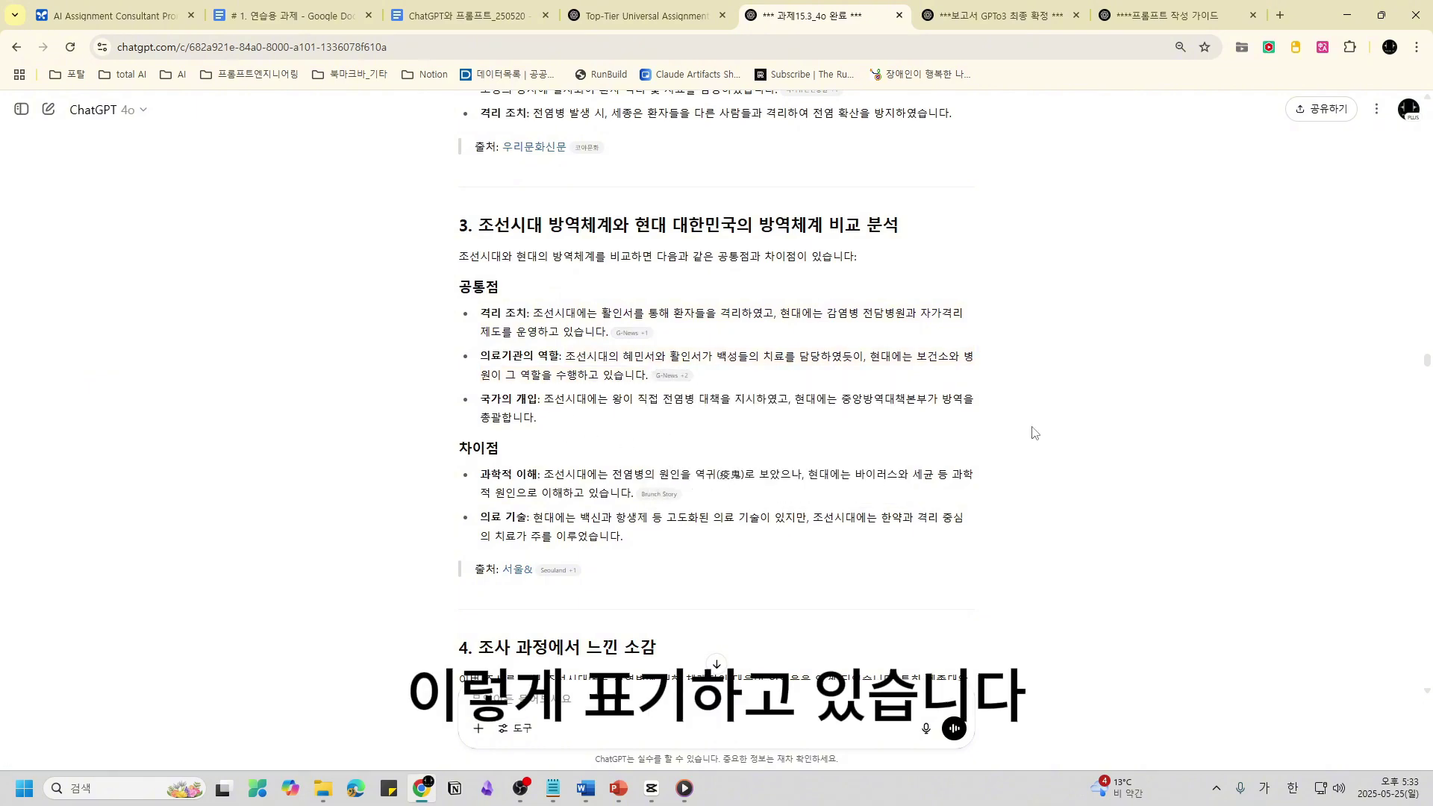
pyautogui.scroll(-5, 995, 421)
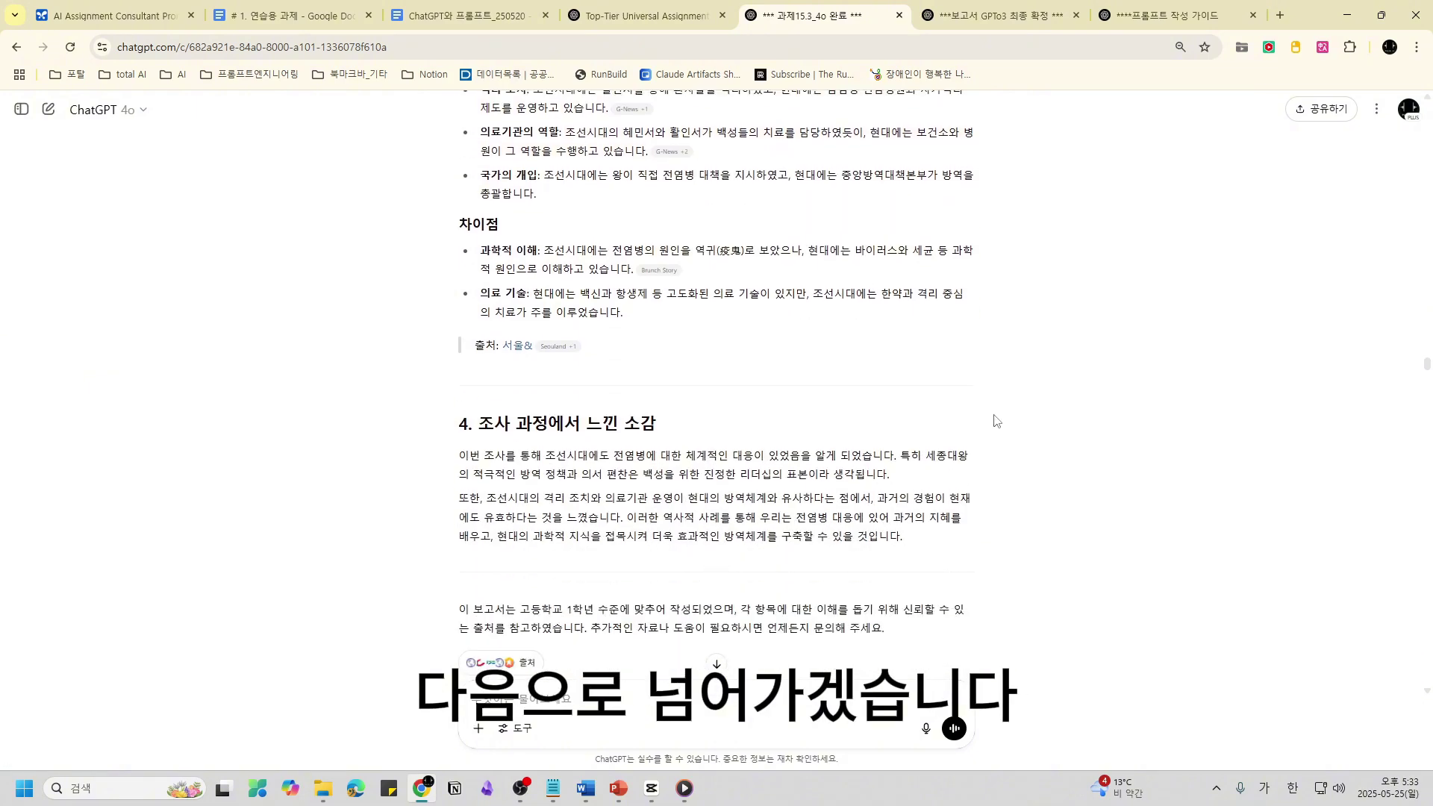
# - Glance at the topic confirmation stage, STEP_2.1c, and return to section 3 to preview its Seouland citation
pyautogui.scroll(-5, 995, 420)
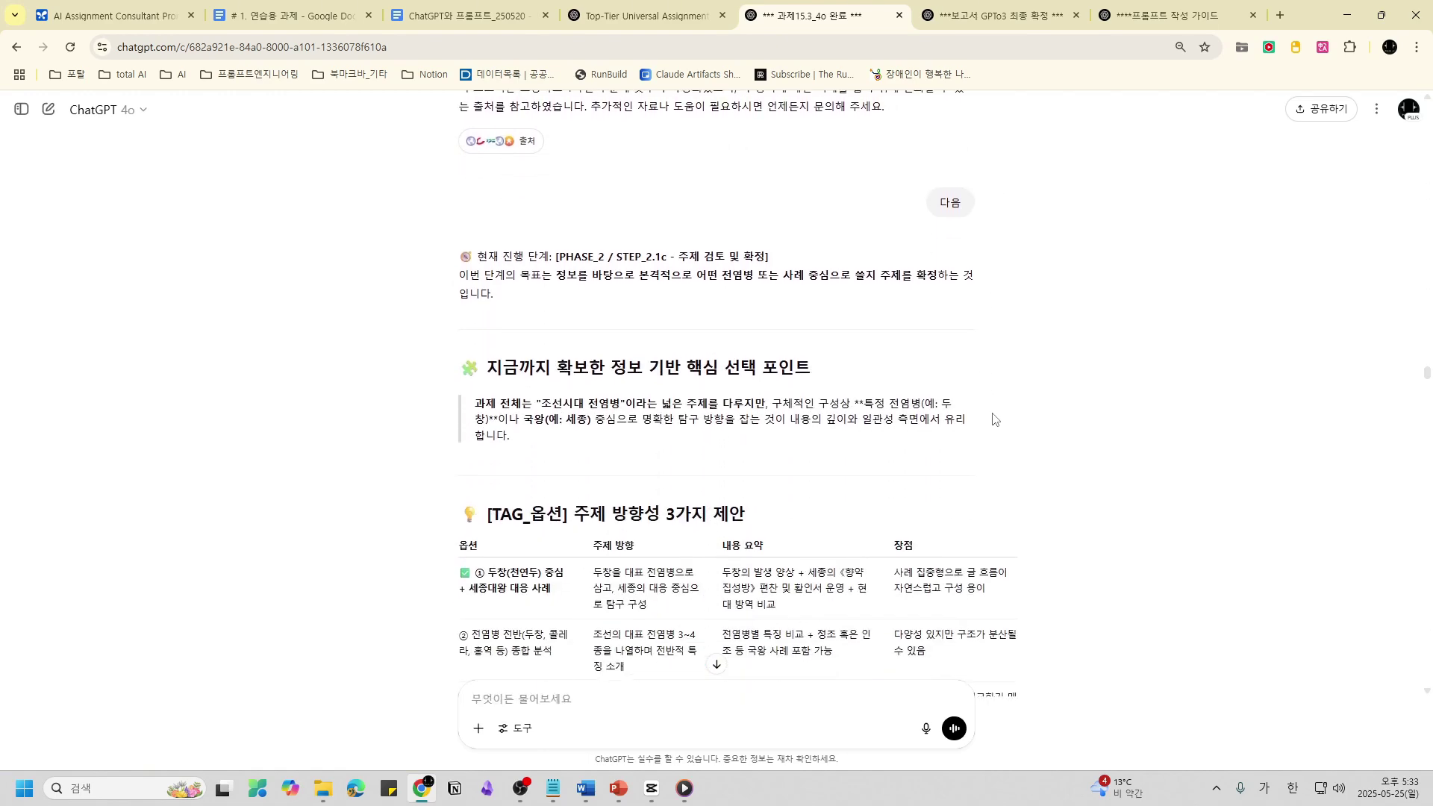
pyautogui.scroll(3, 993, 420)
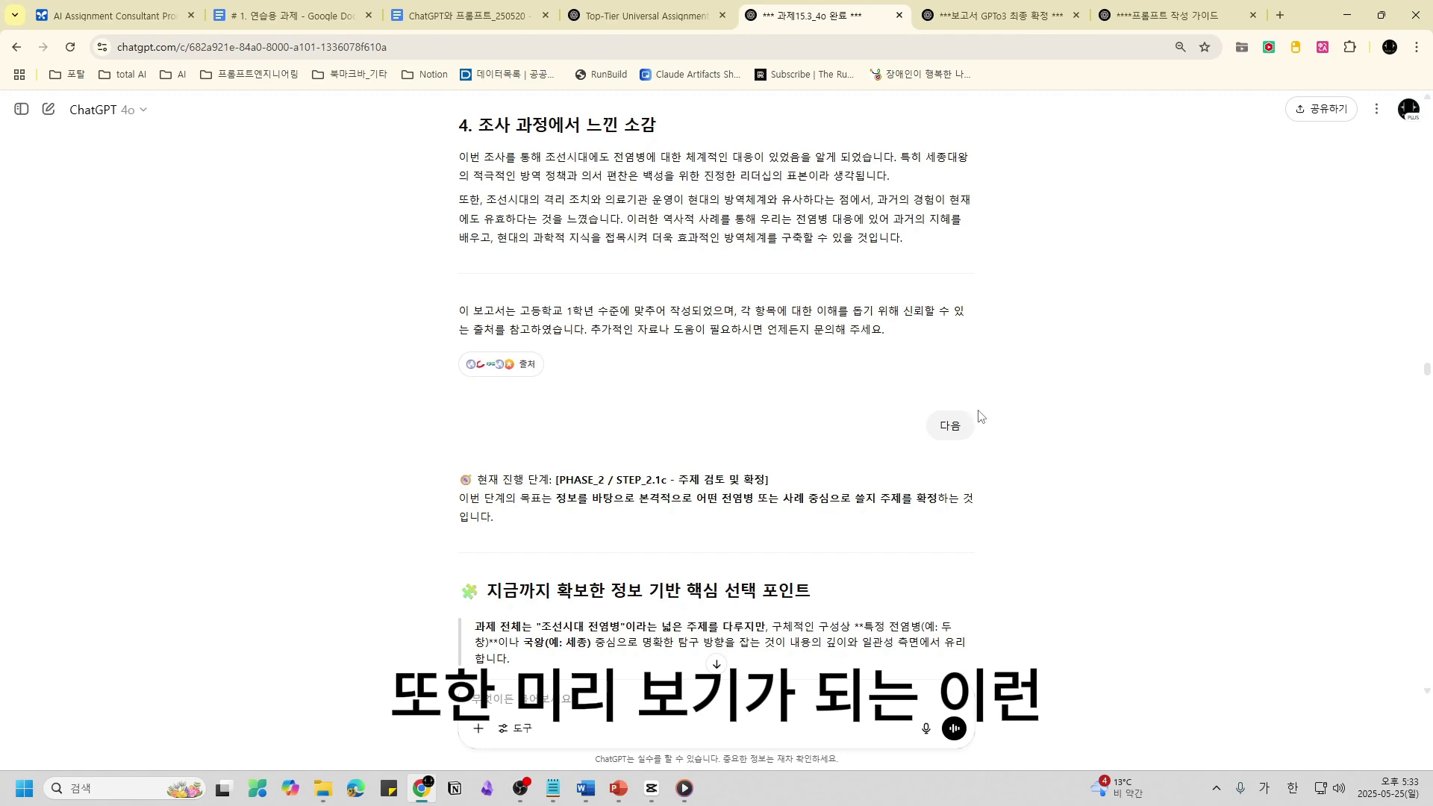
pyautogui.scroll(2, 802, 326)
pyautogui.moveTo(565, 206)
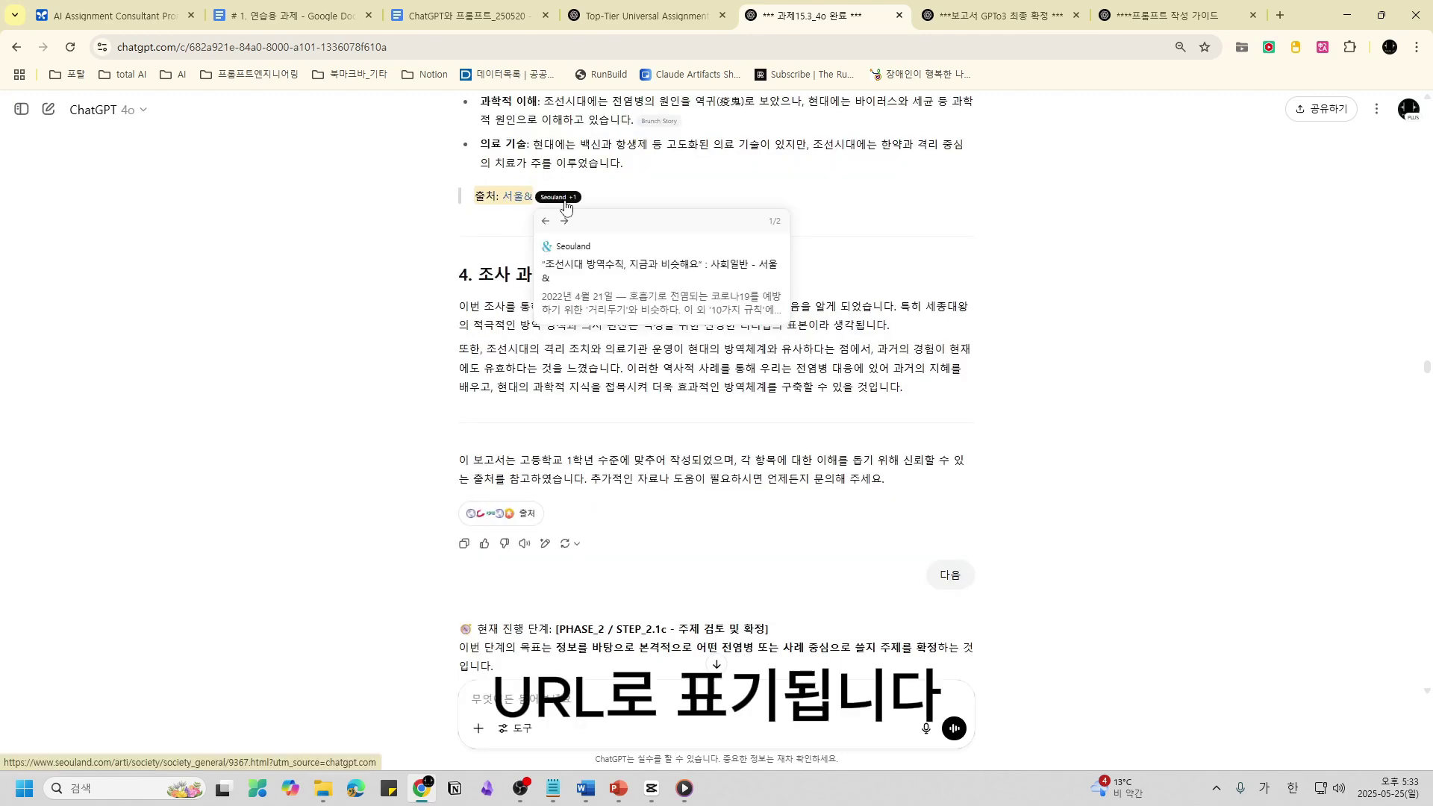
# - Read the three proposed topic directions in STEP_2.1c, highlighting each option's name in the table
pyautogui.scroll(-3, 882, 283)
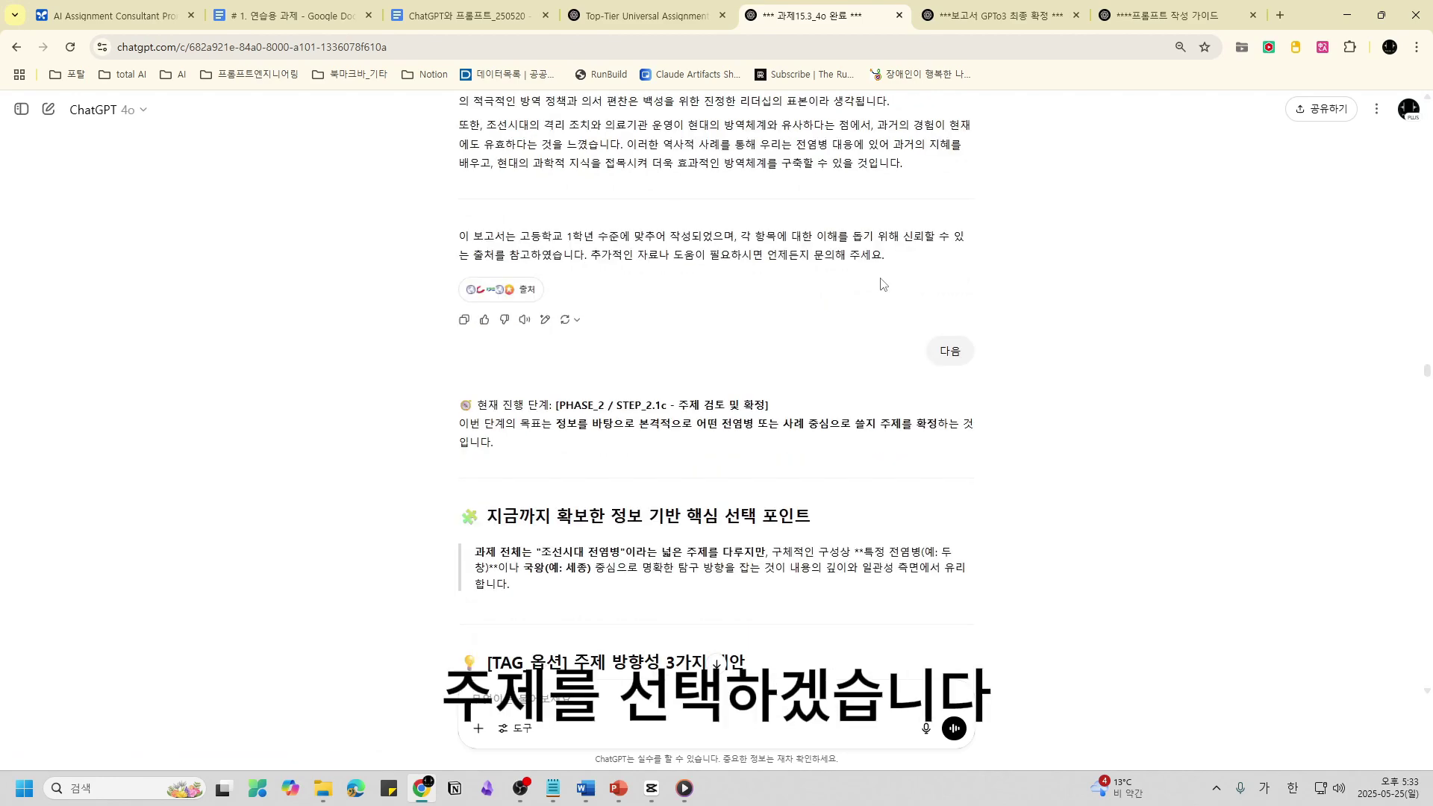
pyautogui.scroll(-5, 882, 284)
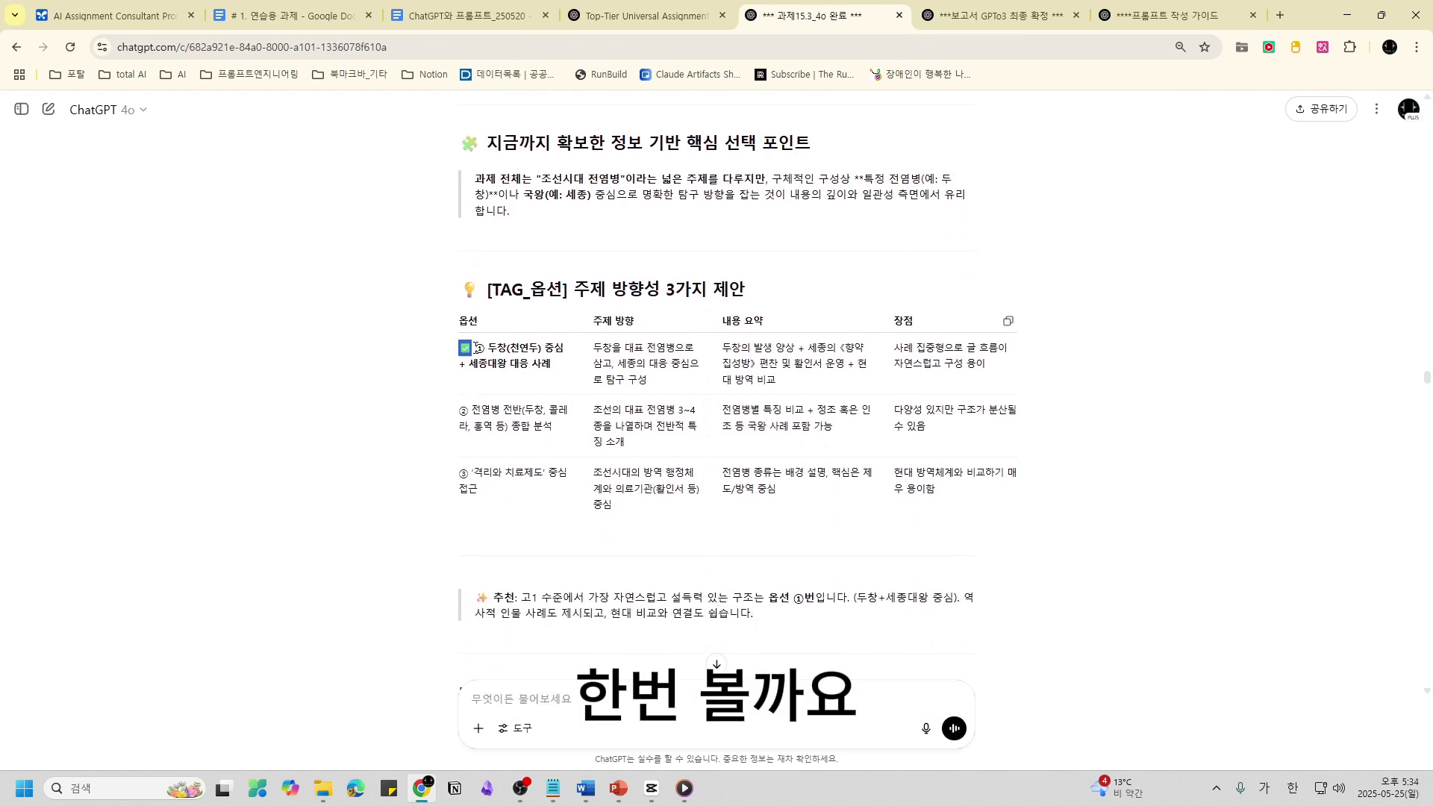
pyautogui.moveTo(478, 348)
pyautogui.mouseDown()
pyautogui.moveTo(545, 350)
pyautogui.moveTo(567, 367)
pyautogui.mouseUp()
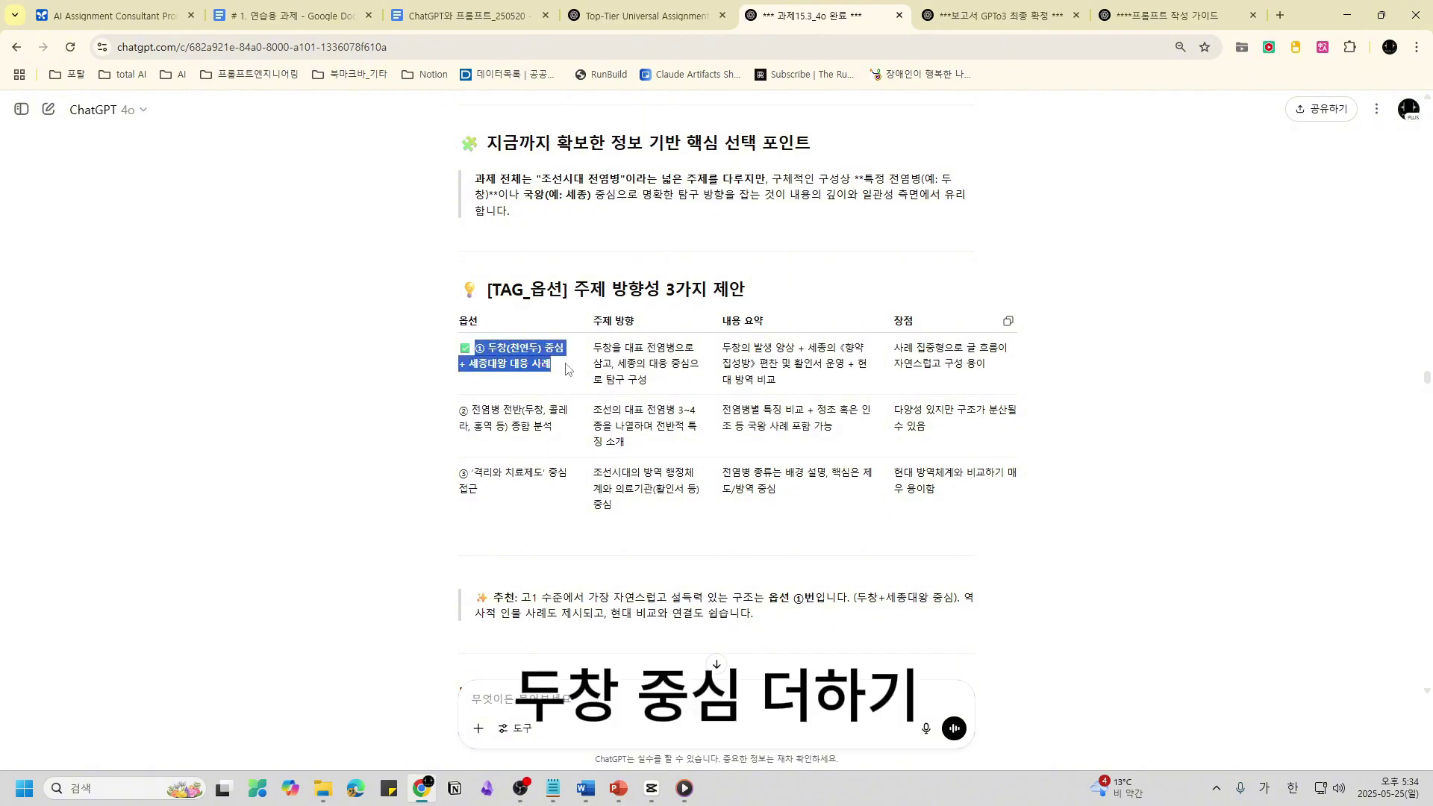
pyautogui.click(531, 388)
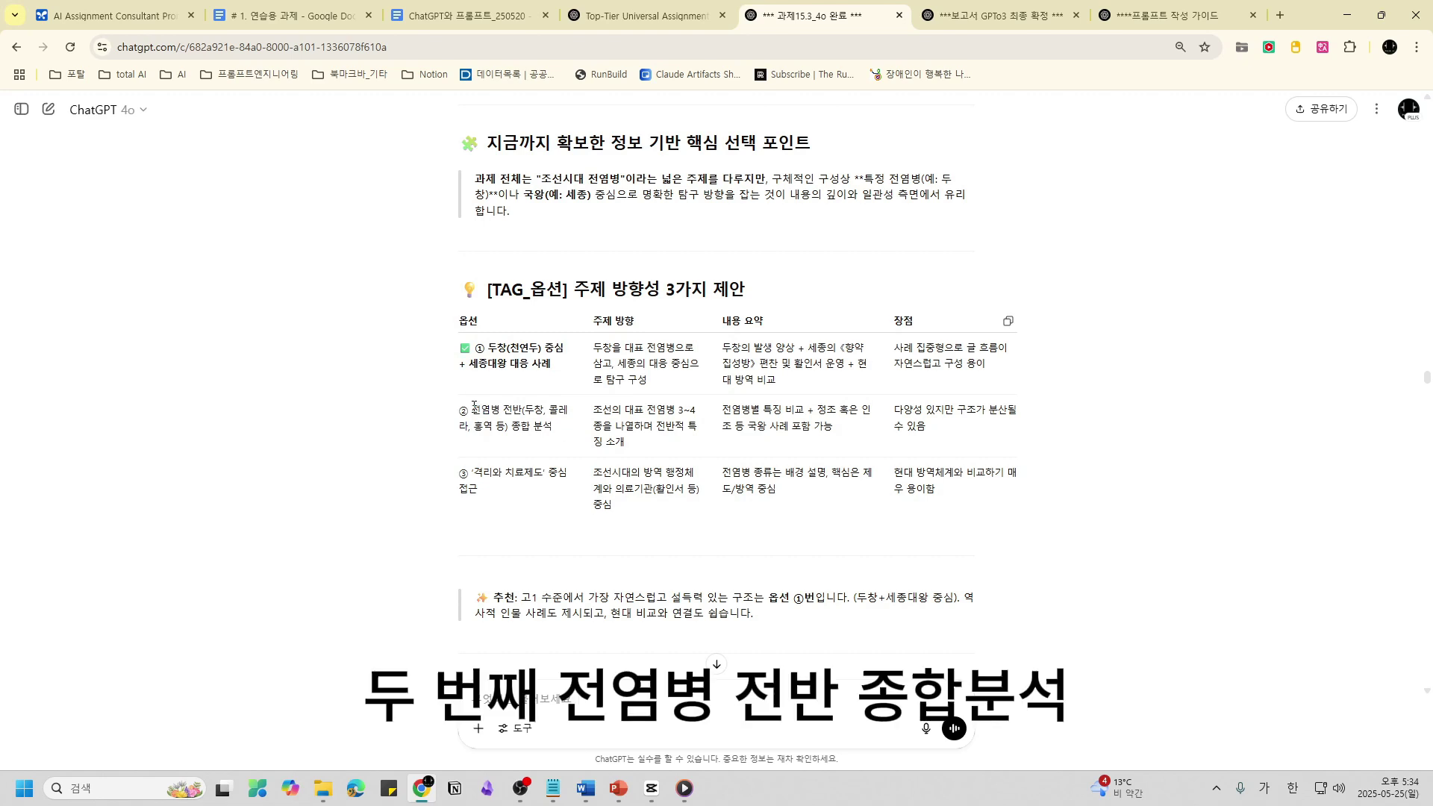
pyautogui.moveTo(476, 407); pyautogui.dragTo(567, 439)
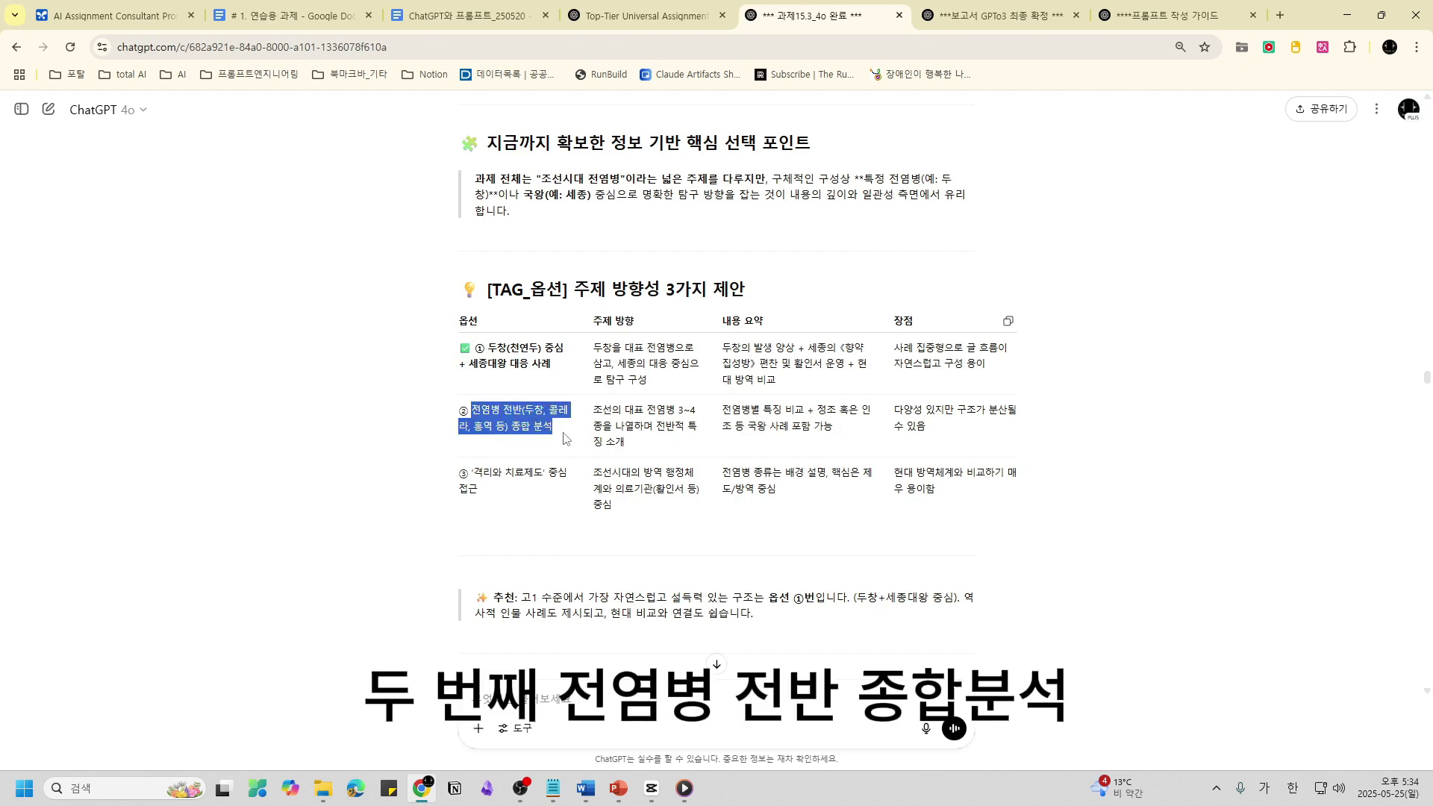
pyautogui.click(487, 496)
pyautogui.moveTo(473, 473)
pyautogui.mouseDown()
pyautogui.moveTo(514, 489)
pyautogui.moveTo(505, 500)
pyautogui.mouseUp()
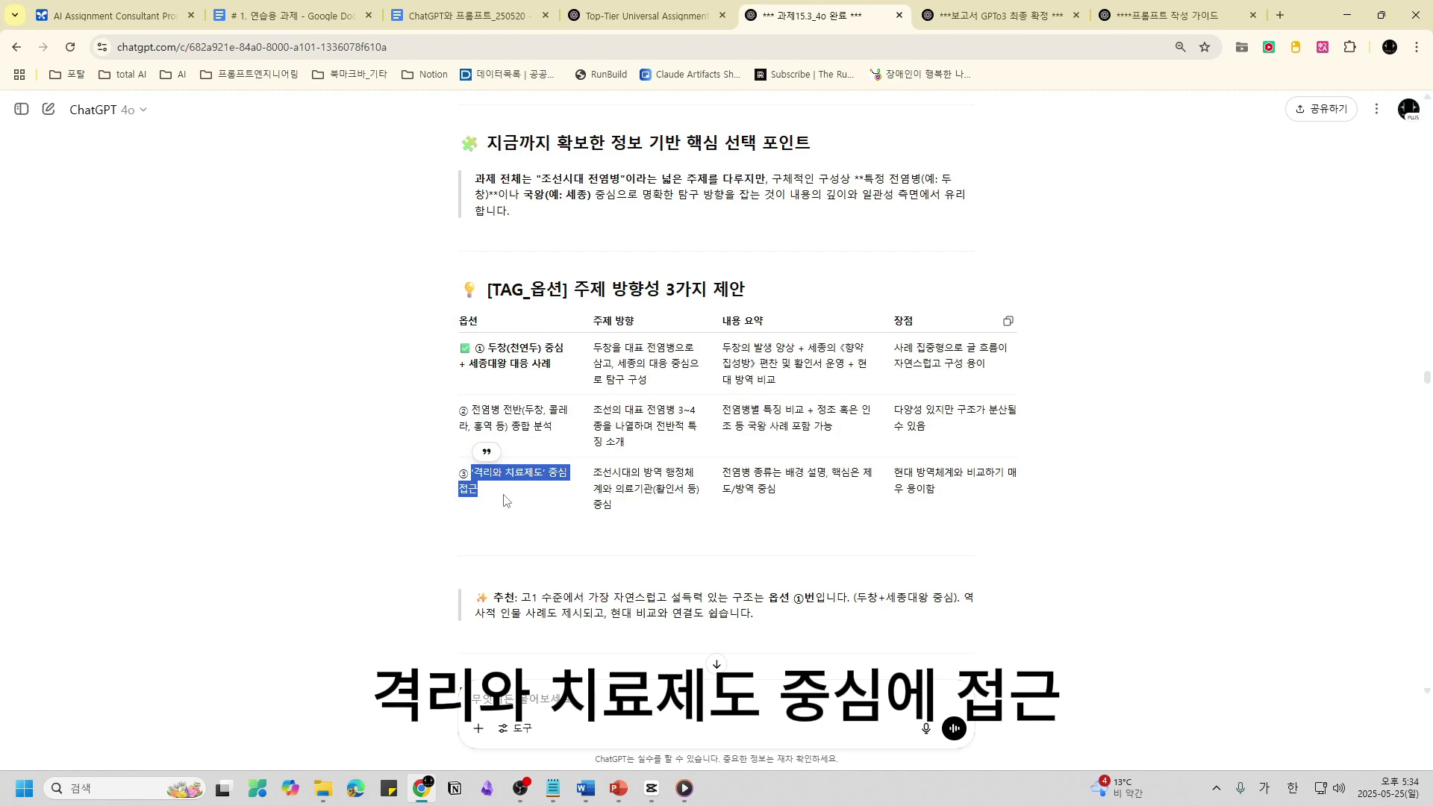
pyautogui.click(418, 506)
# - Read the recommendation for a high school first-year level, highlighting its first line
pyautogui.scroll(-2, 422, 494)
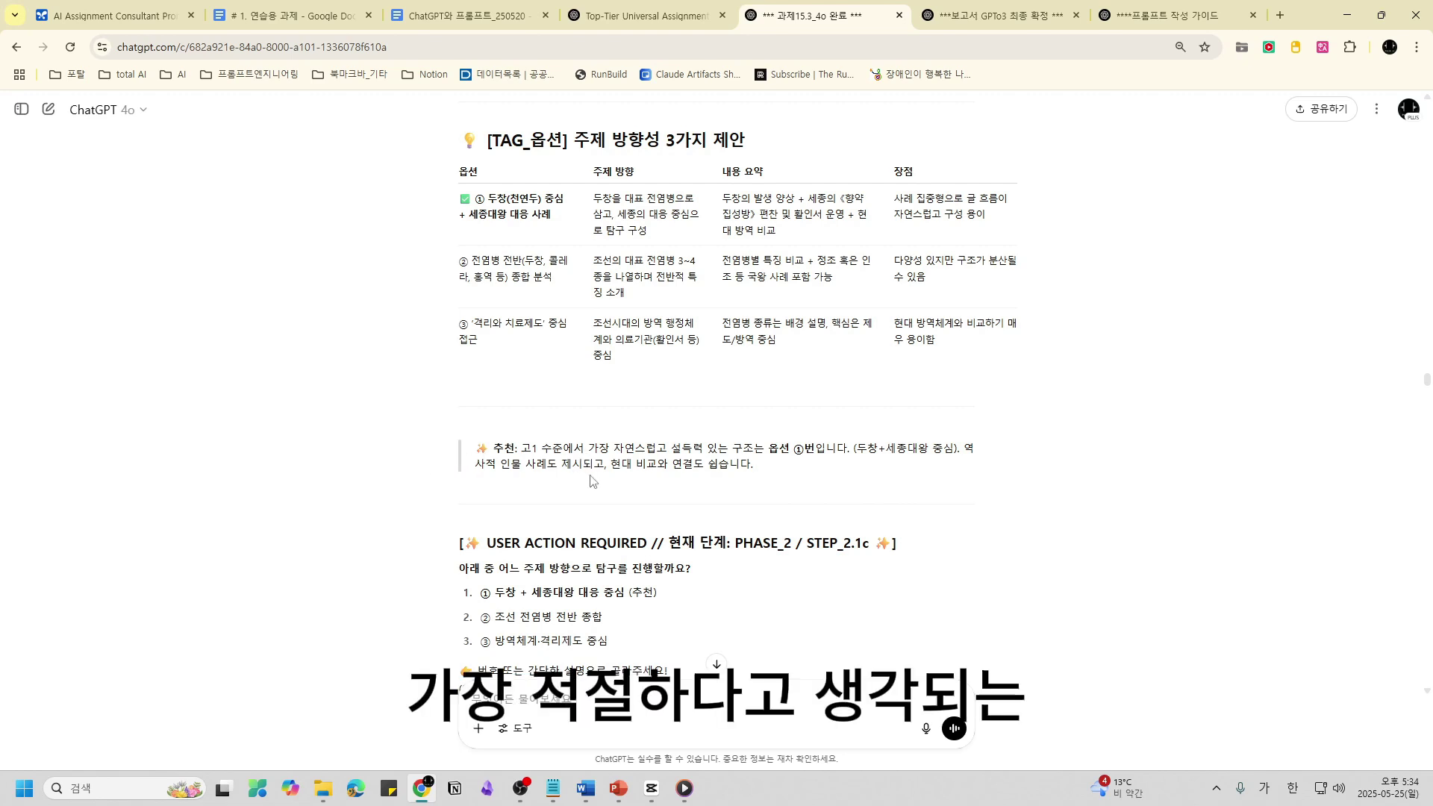
pyautogui.moveTo(490, 451); pyautogui.dragTo(849, 448)
pyautogui.click(773, 464)
pyautogui.click(834, 500)
# - Highlight option 2, 조선 전염병 전반 종합, in the topic choices and review the confirmed topic and STEP_2.2b writing-level questions
pyautogui.scroll(-2, 858, 491)
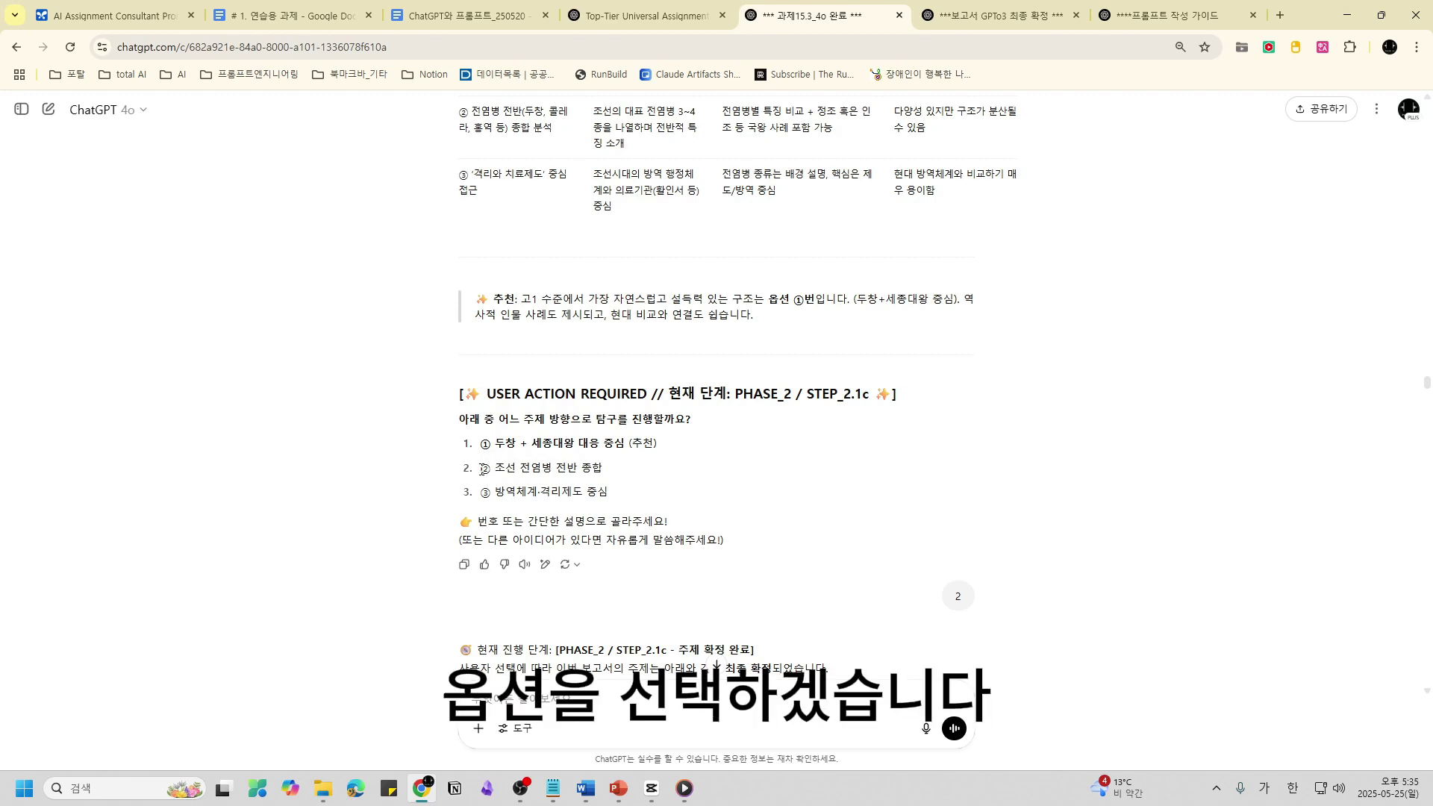
pyautogui.moveTo(483, 467); pyautogui.dragTo(687, 479)
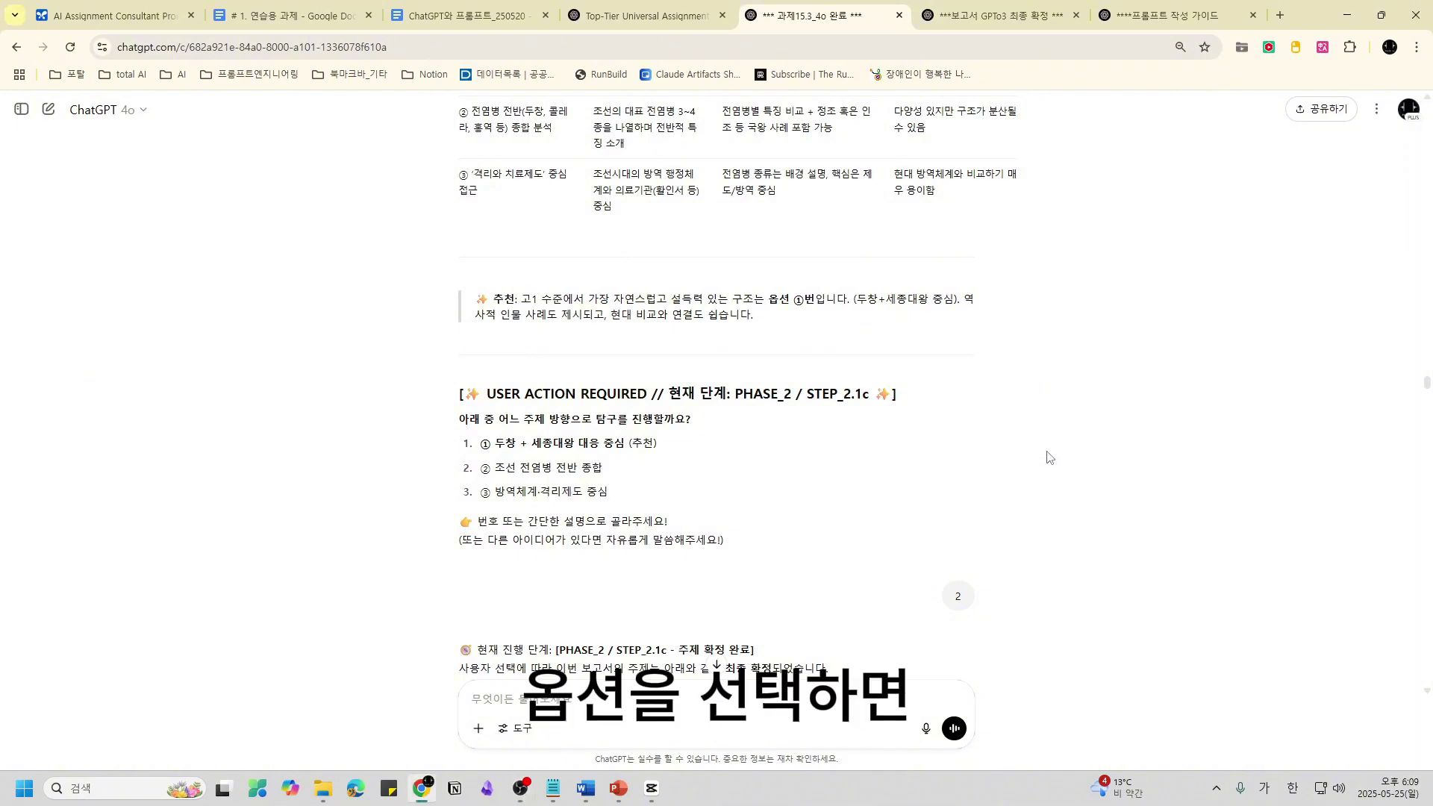
pyautogui.scroll(-6, 1047, 458)
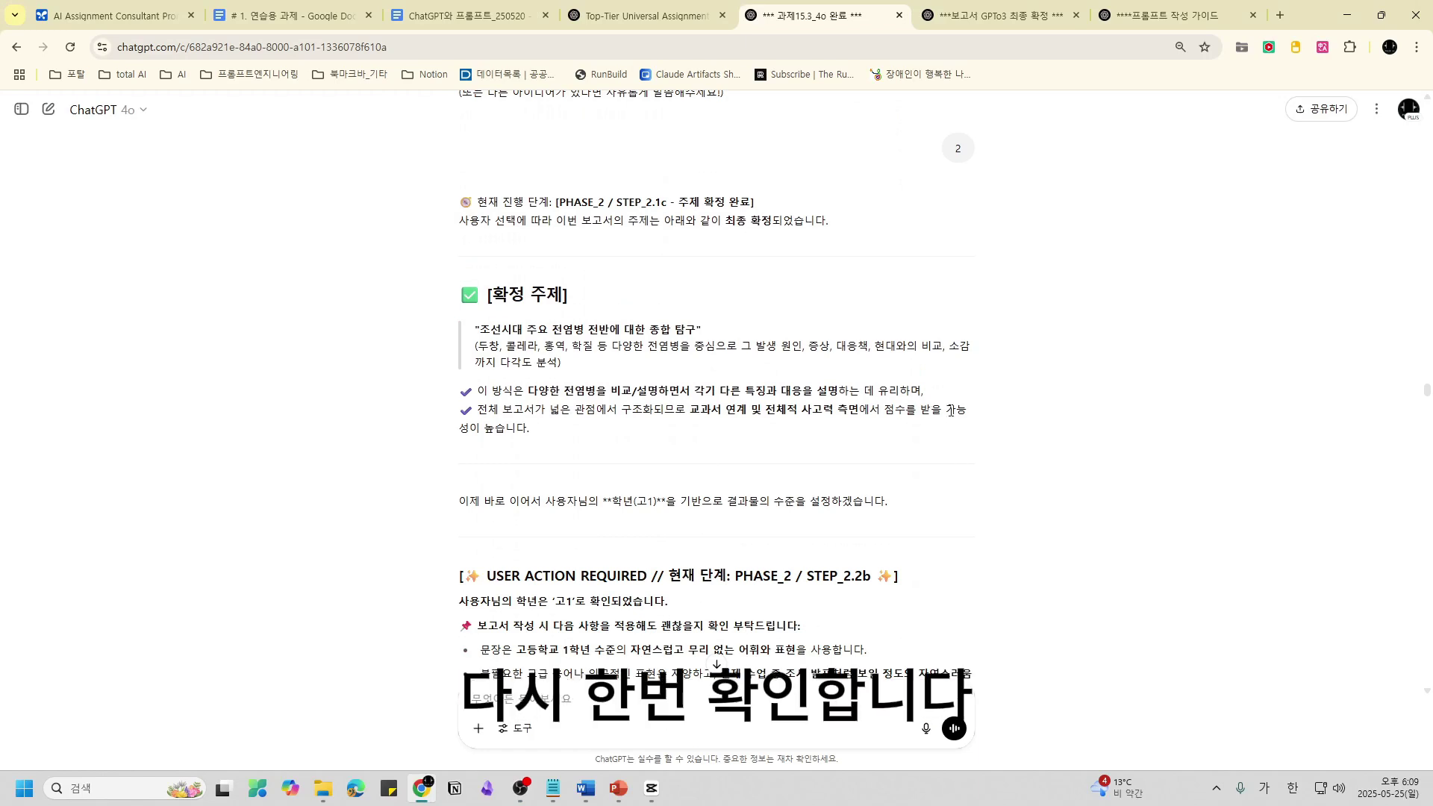
pyautogui.scroll(-1, 608, 265)
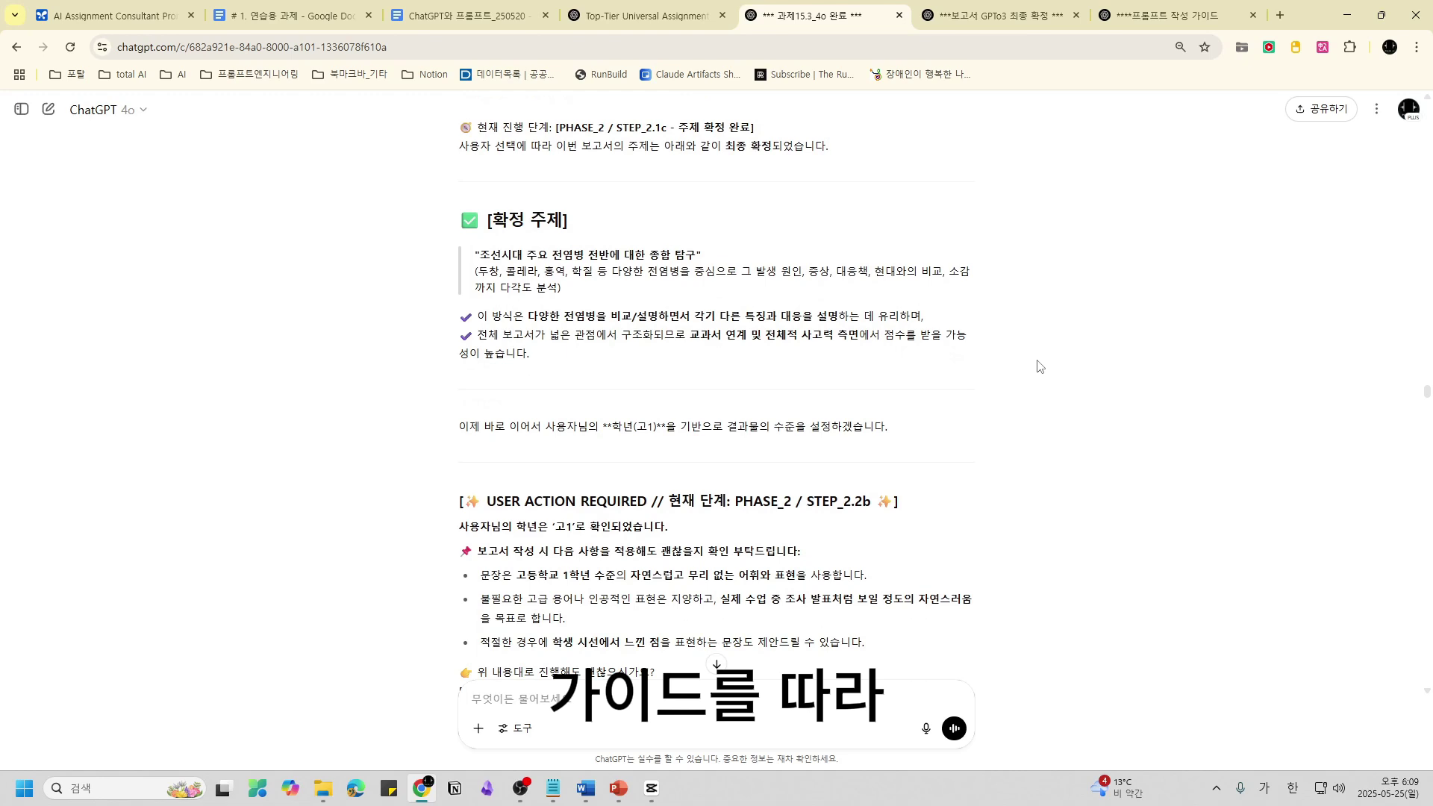
# - Review the STEP_2.2b writing-level confirmation, the four-part report outline in STEP_2.3 and the plan approval in STEP_2.4
pyautogui.scroll(-1, 1037, 361)
pyautogui.scroll(-1, 1033, 552)
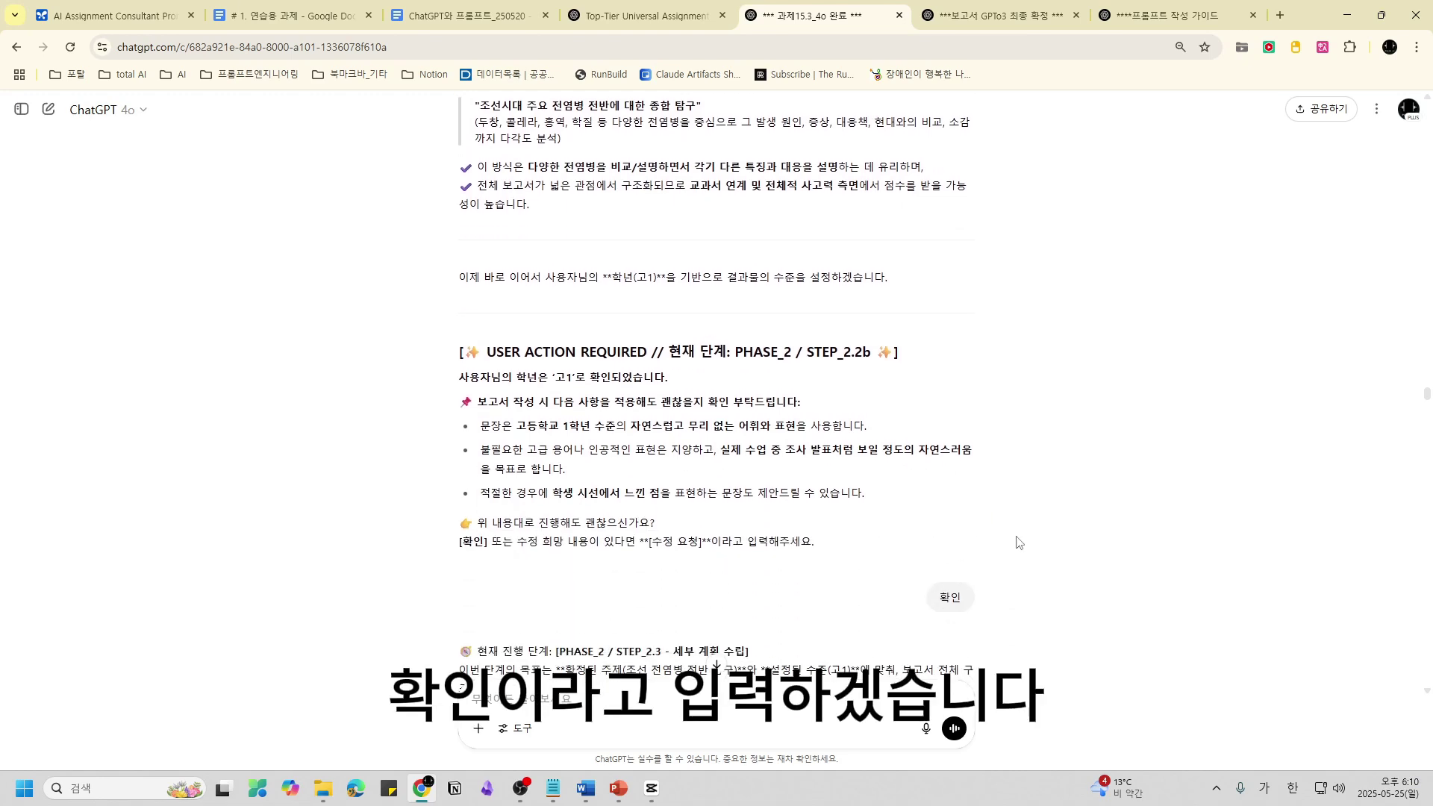
pyautogui.scroll(-1, 1020, 543)
pyautogui.scroll(-6, 1019, 543)
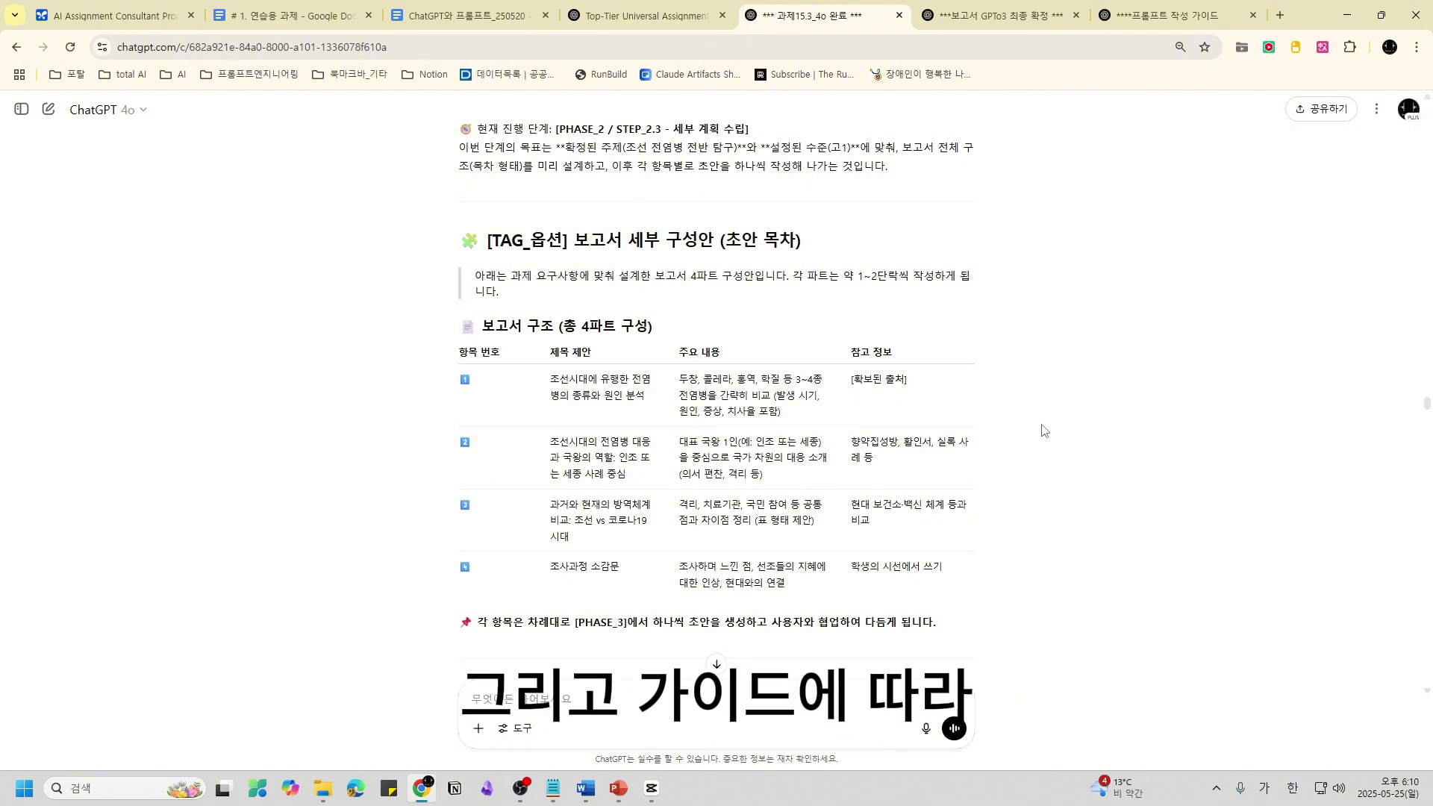
pyautogui.scroll(-3, 1044, 431)
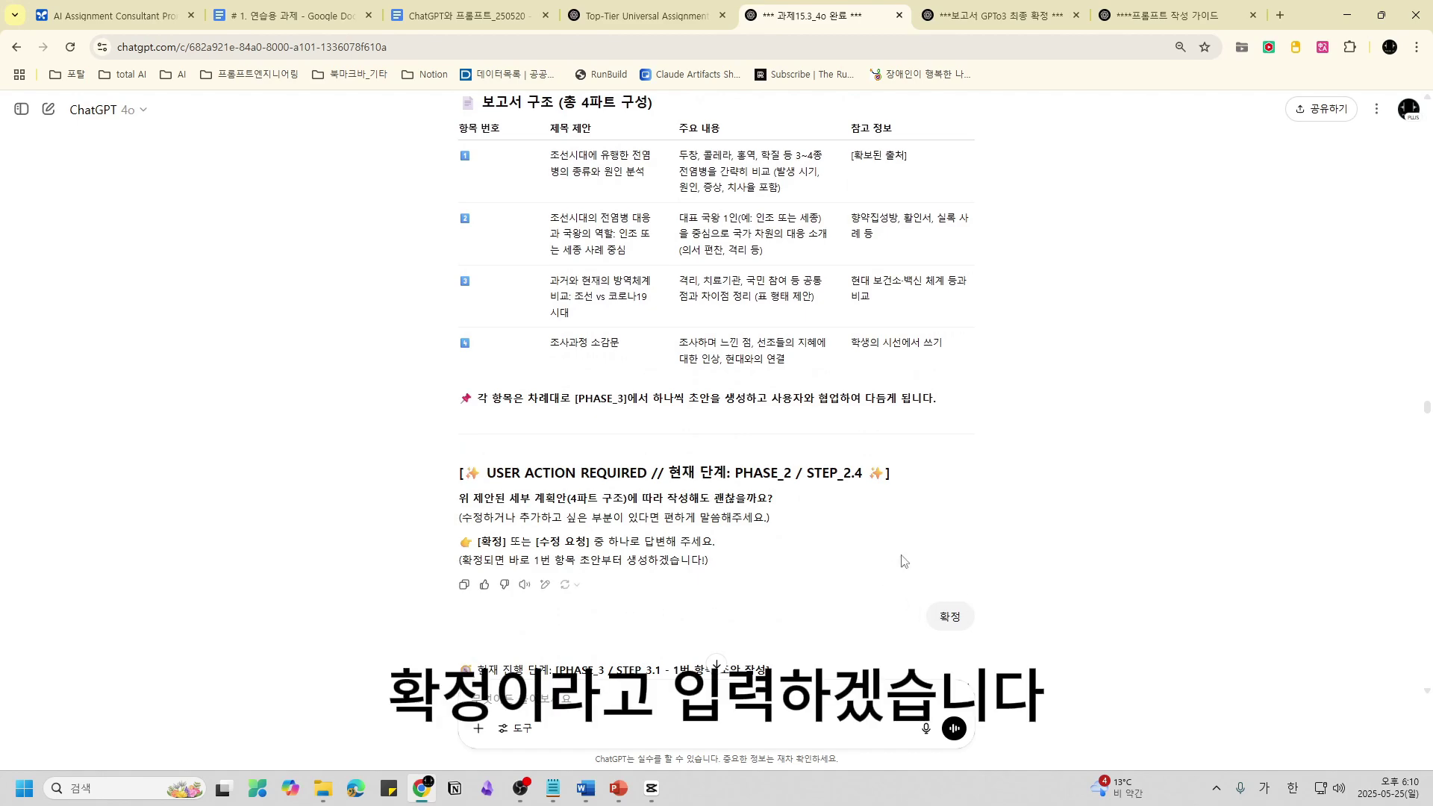
pyautogui.scroll(-1, 1032, 571)
pyautogui.scroll(-3, 1032, 571)
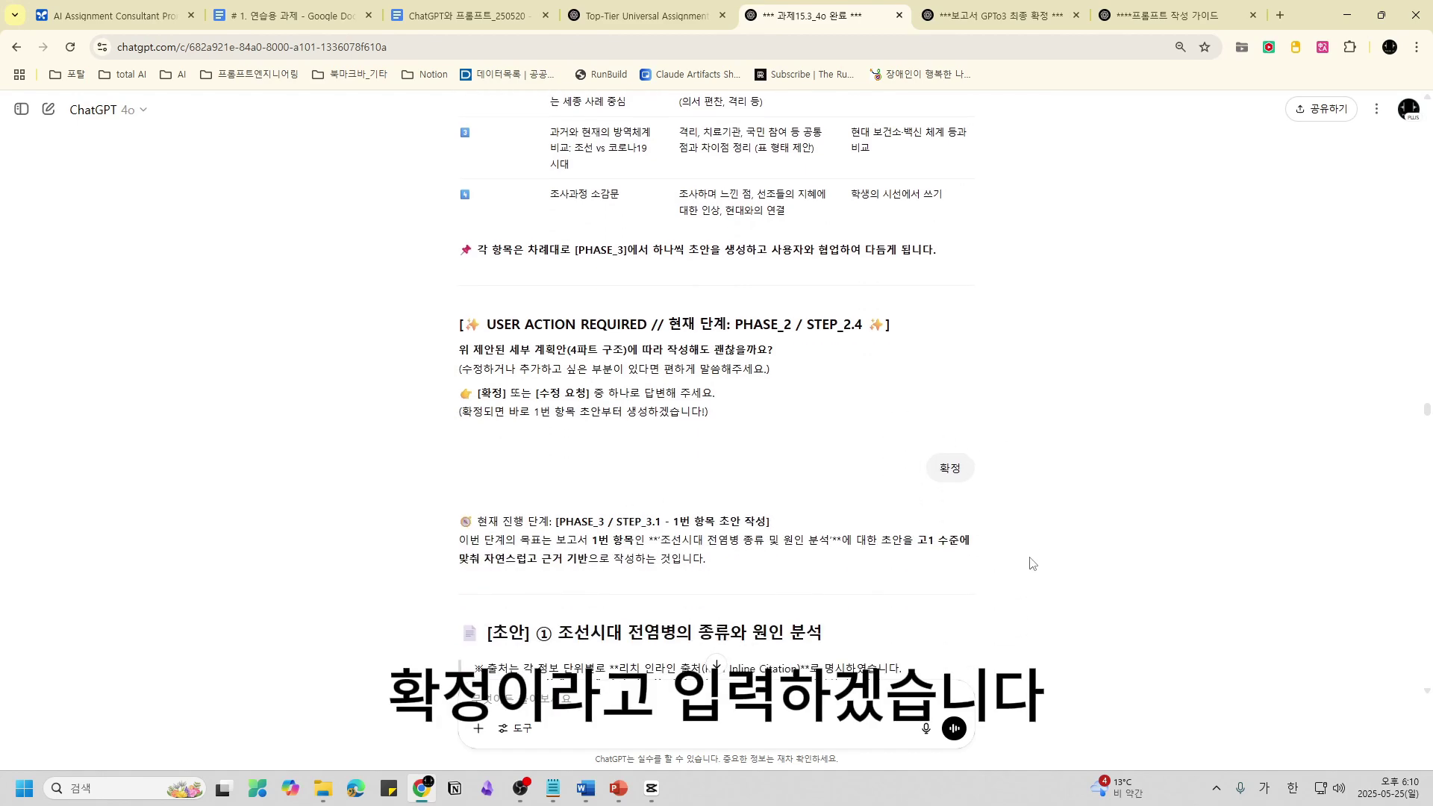
# - Read the STEP_3.1 first draft of section 1 on the types and causes of Joseon-era epidemics, including its inline sources
pyautogui.scroll(-2, 1032, 561)
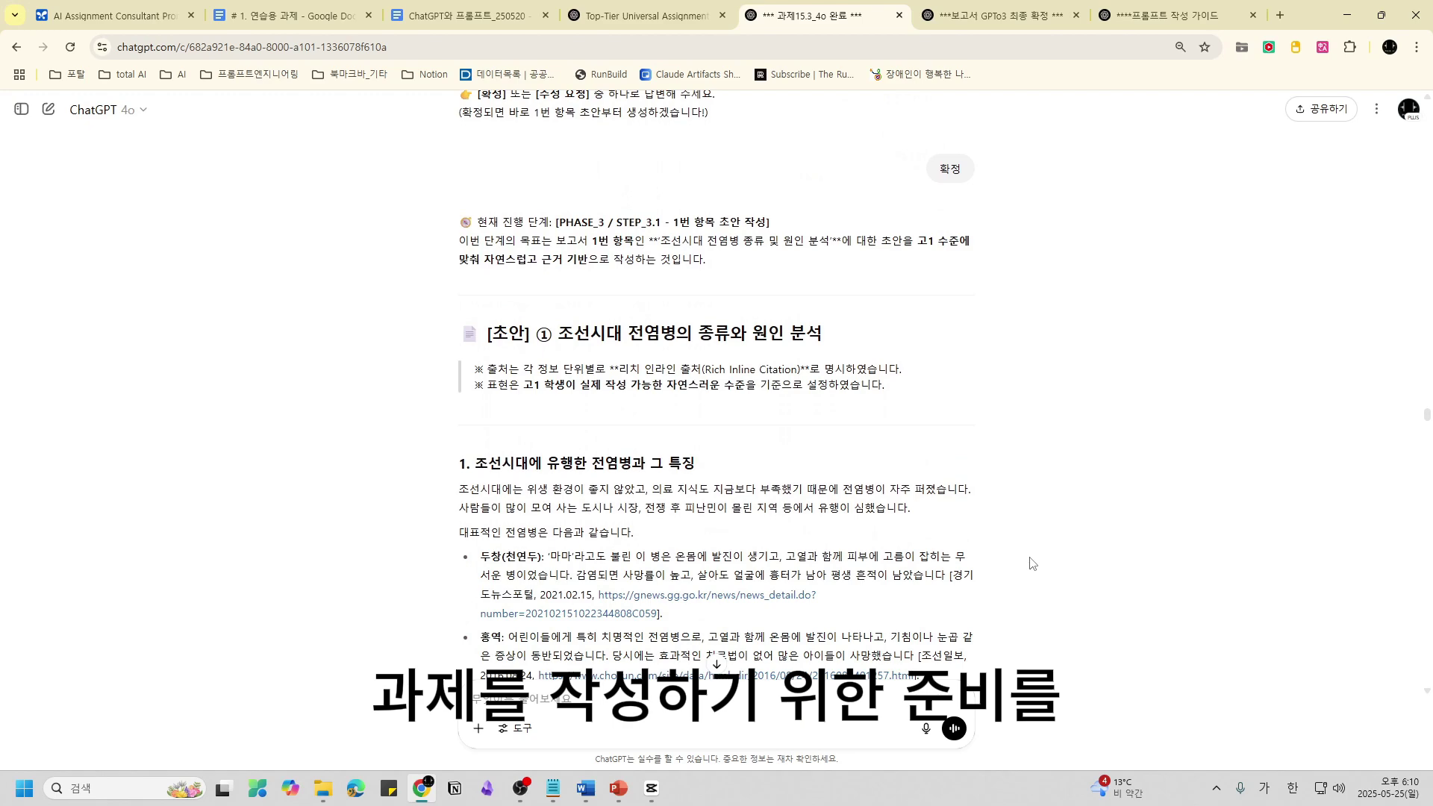
pyautogui.scroll(-1, 1042, 486)
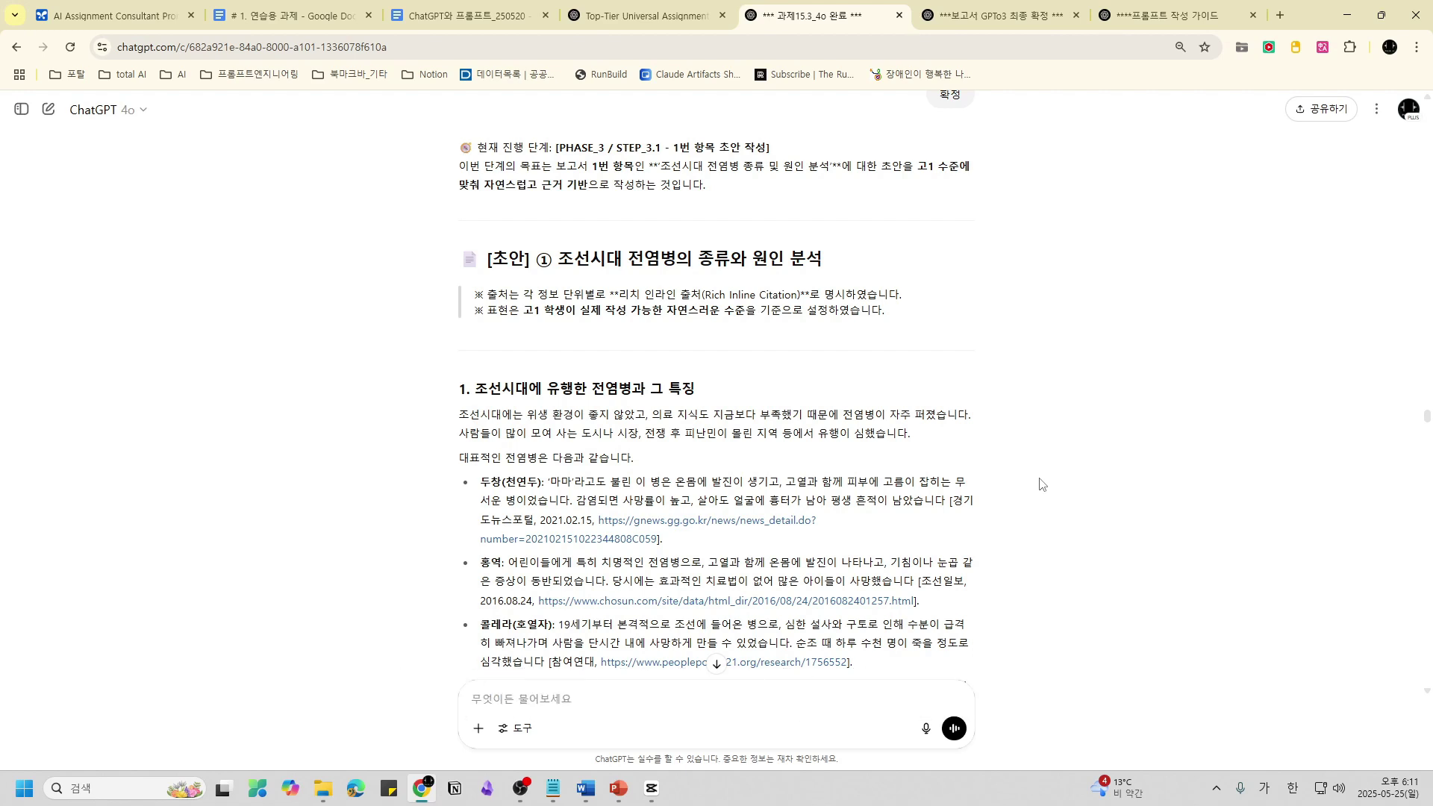
pyautogui.scroll(-1, 1038, 466)
pyautogui.scroll(-3, 1038, 467)
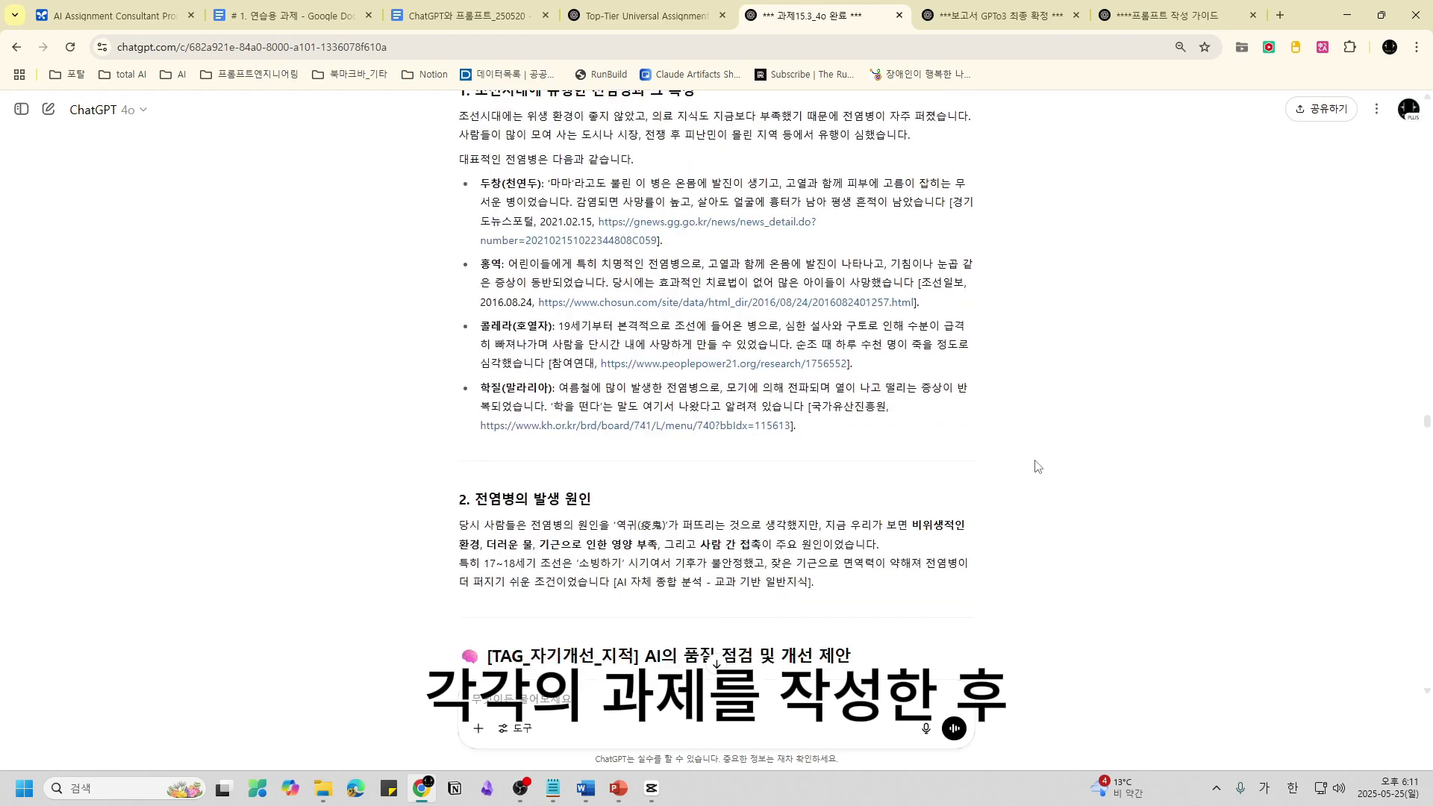
pyautogui.scroll(-3, 1037, 466)
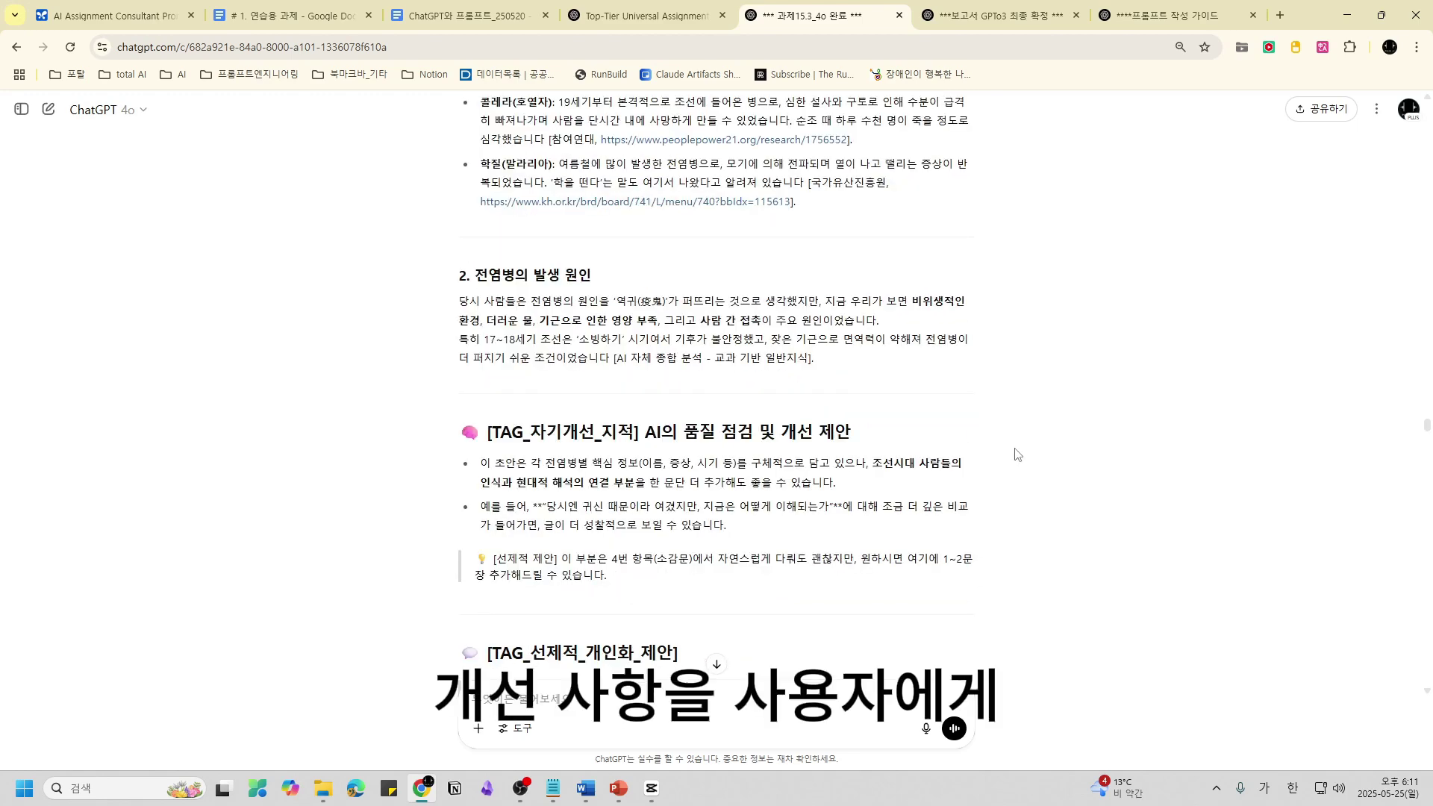
# - Highlight the TAG_자기개선_지적 quality-check block and the TAG_선제적_개인화_제안 personalization block below the section 1 draft
pyautogui.moveTo(458, 422); pyautogui.dragTo(609, 577)
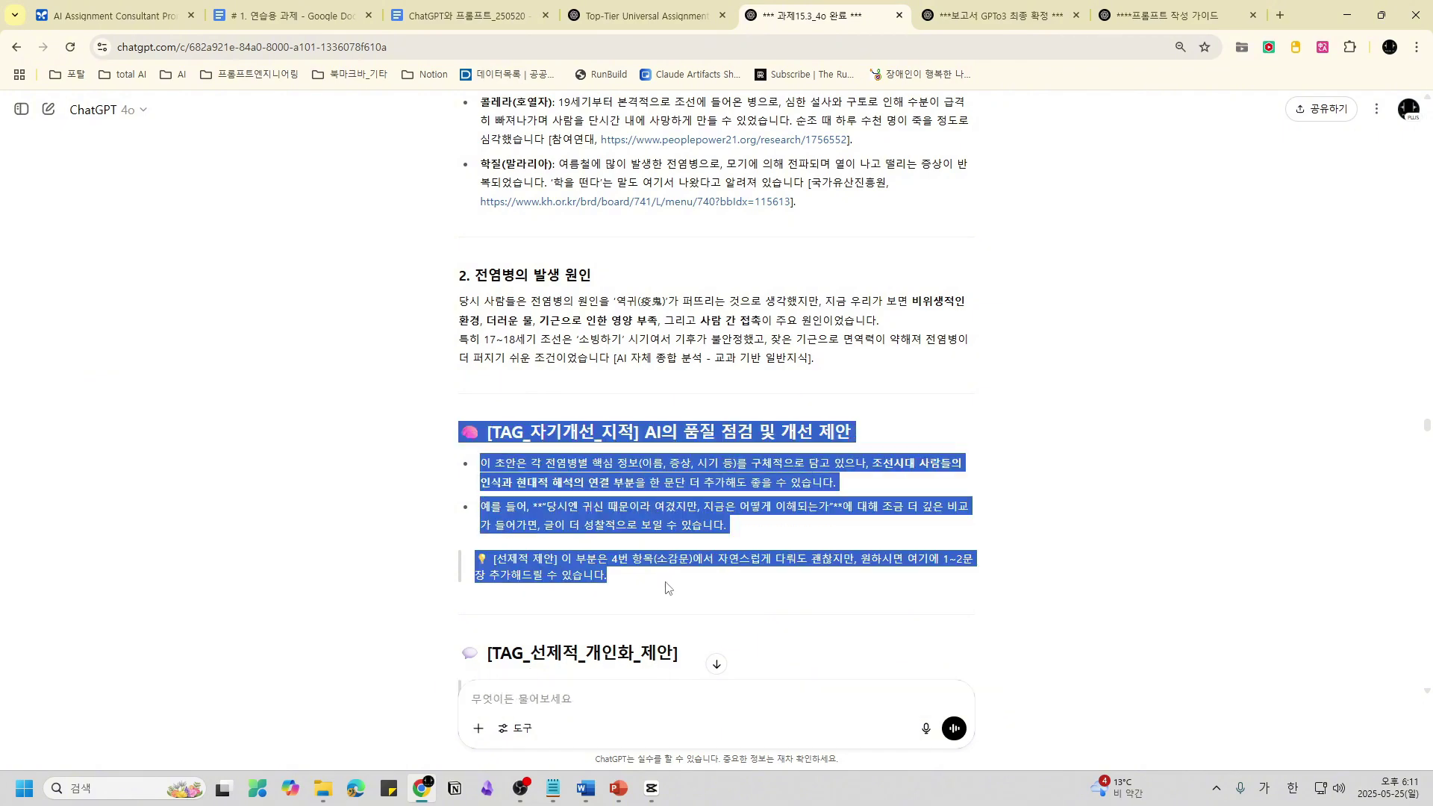
pyautogui.click(681, 585)
pyautogui.scroll(-3, 1063, 535)
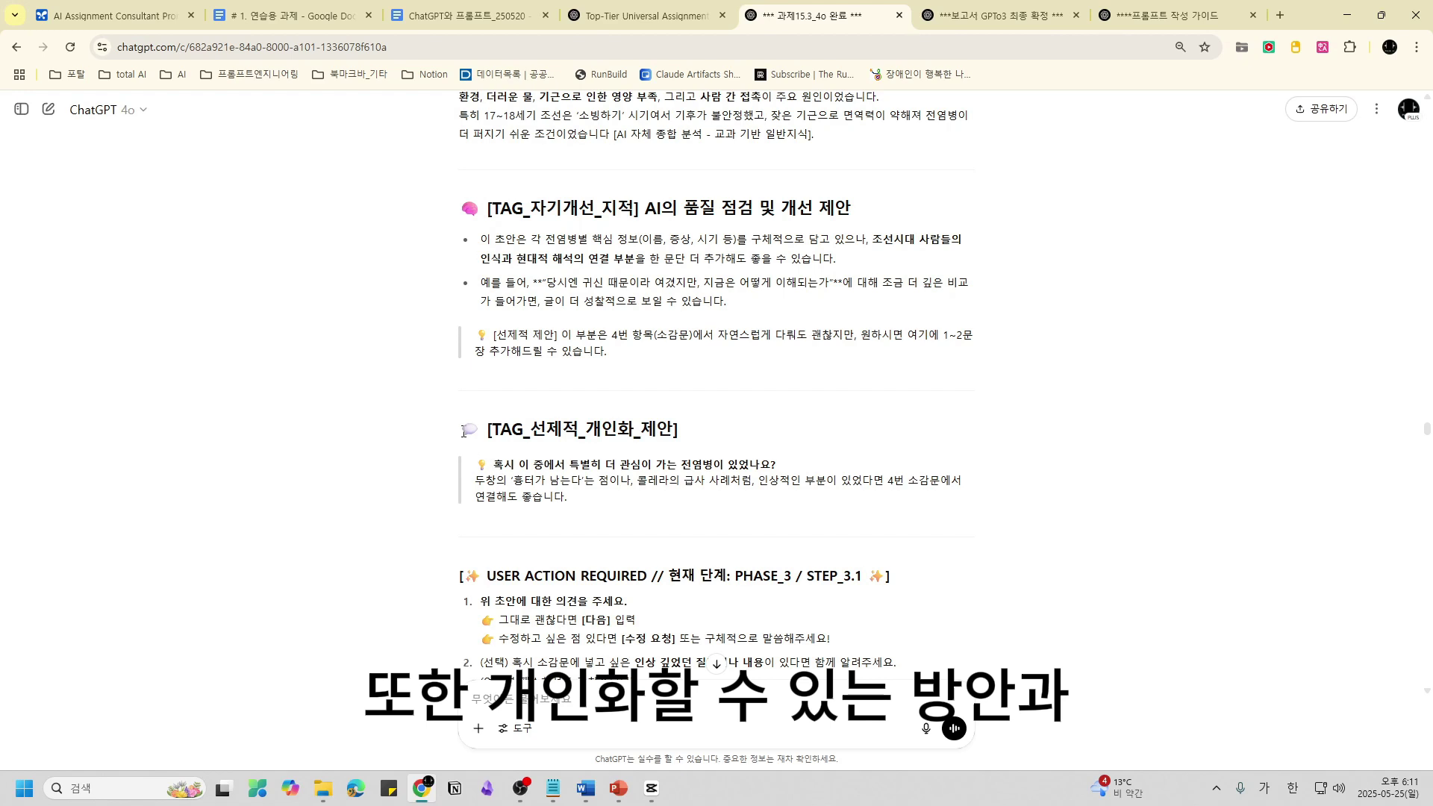
pyautogui.moveTo(460, 424); pyautogui.dragTo(619, 507)
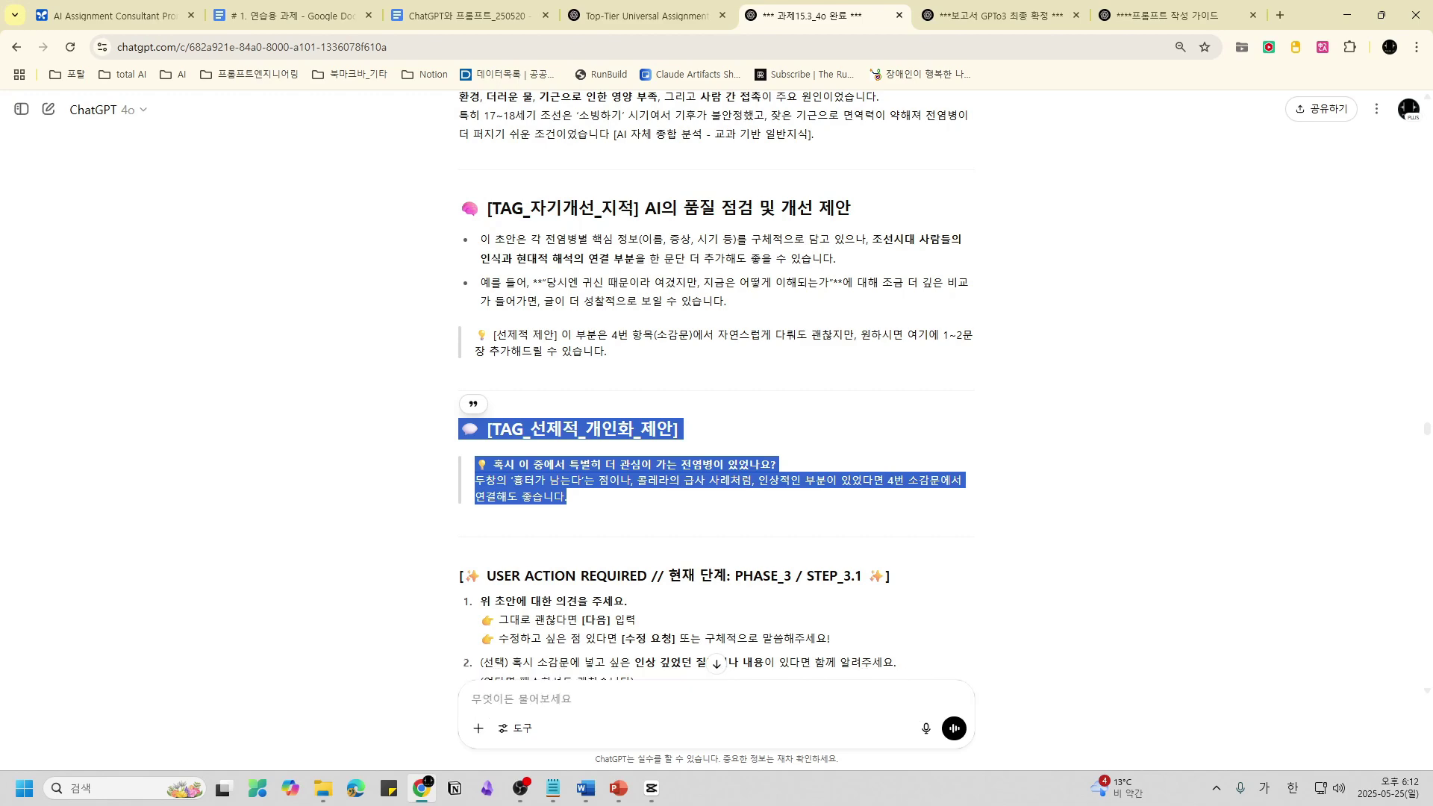
pyautogui.scroll(-2, 981, 486)
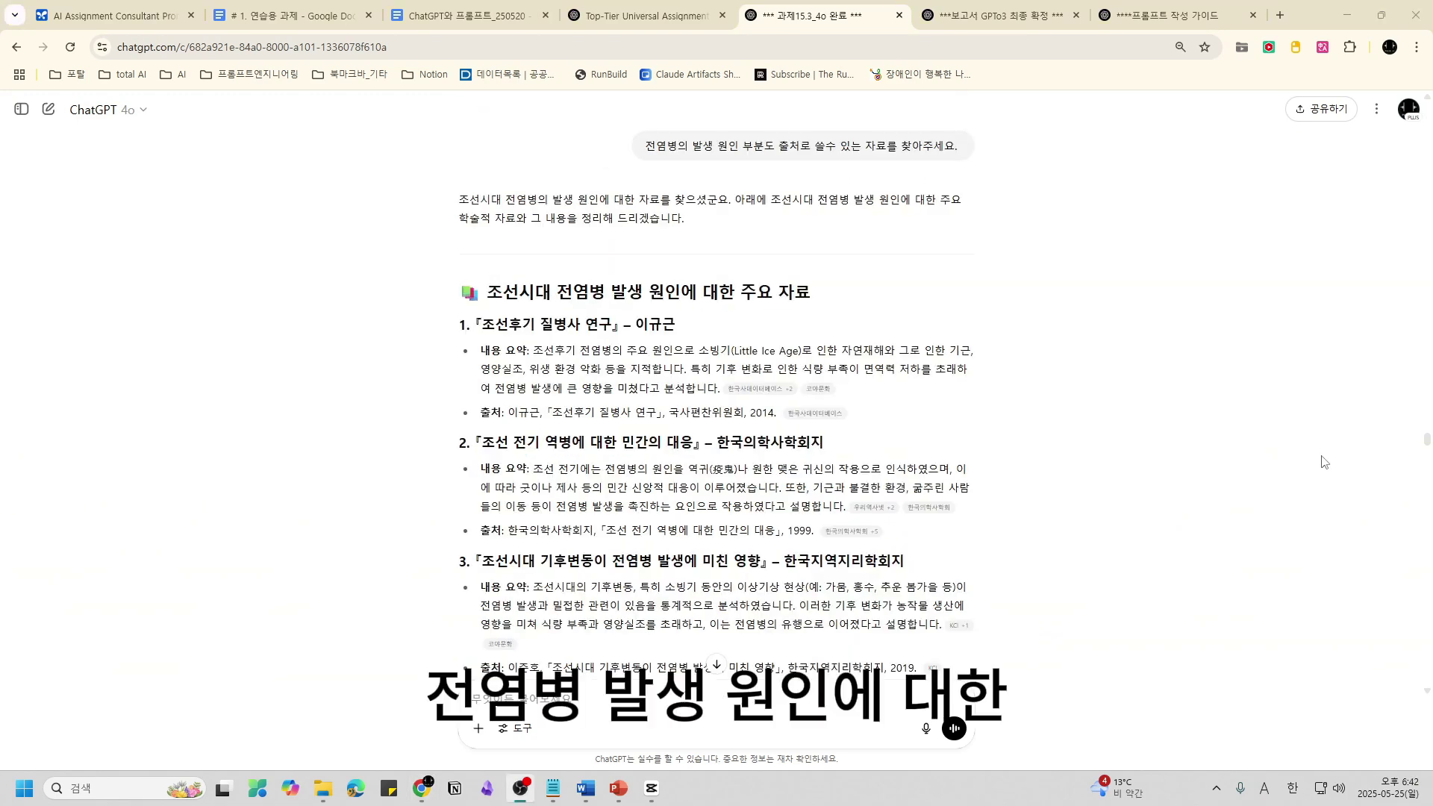
# - Review the web-search answer on sources for epidemic causes and highlight its closing sentence above the 계속 reply
pyautogui.click(1323, 461)
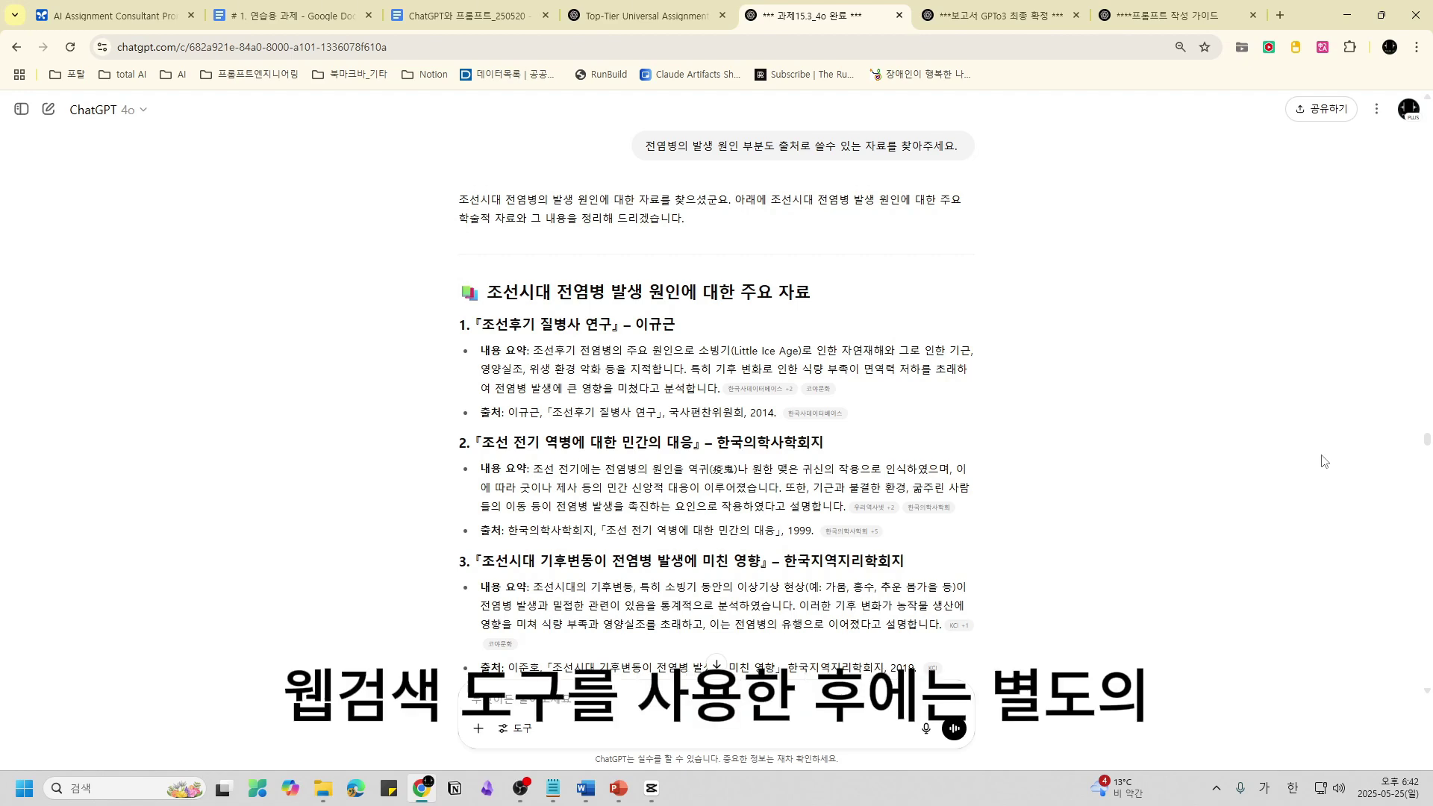
pyautogui.scroll(-15, 1323, 460)
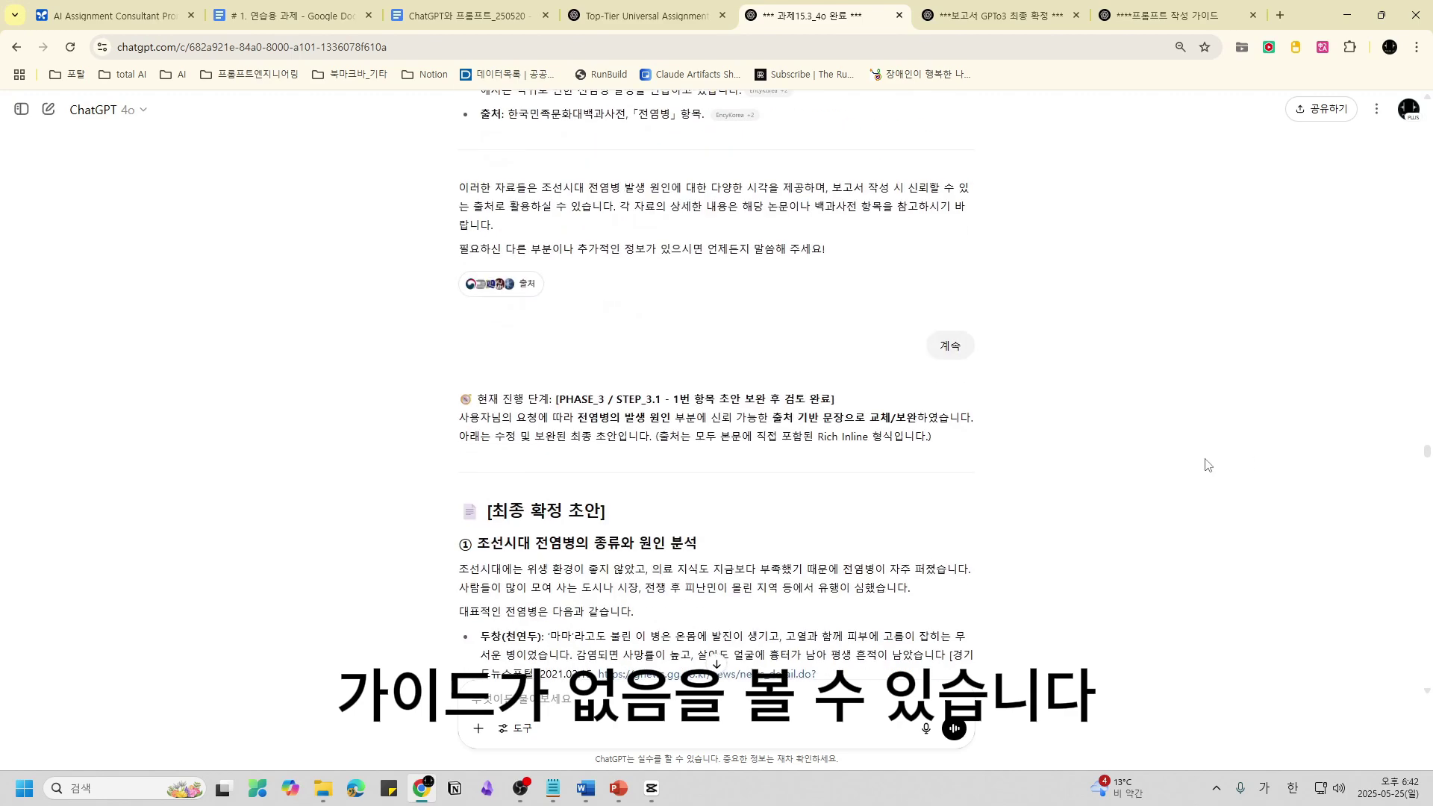
pyautogui.moveTo(736, 295); pyautogui.dragTo(515, 224)
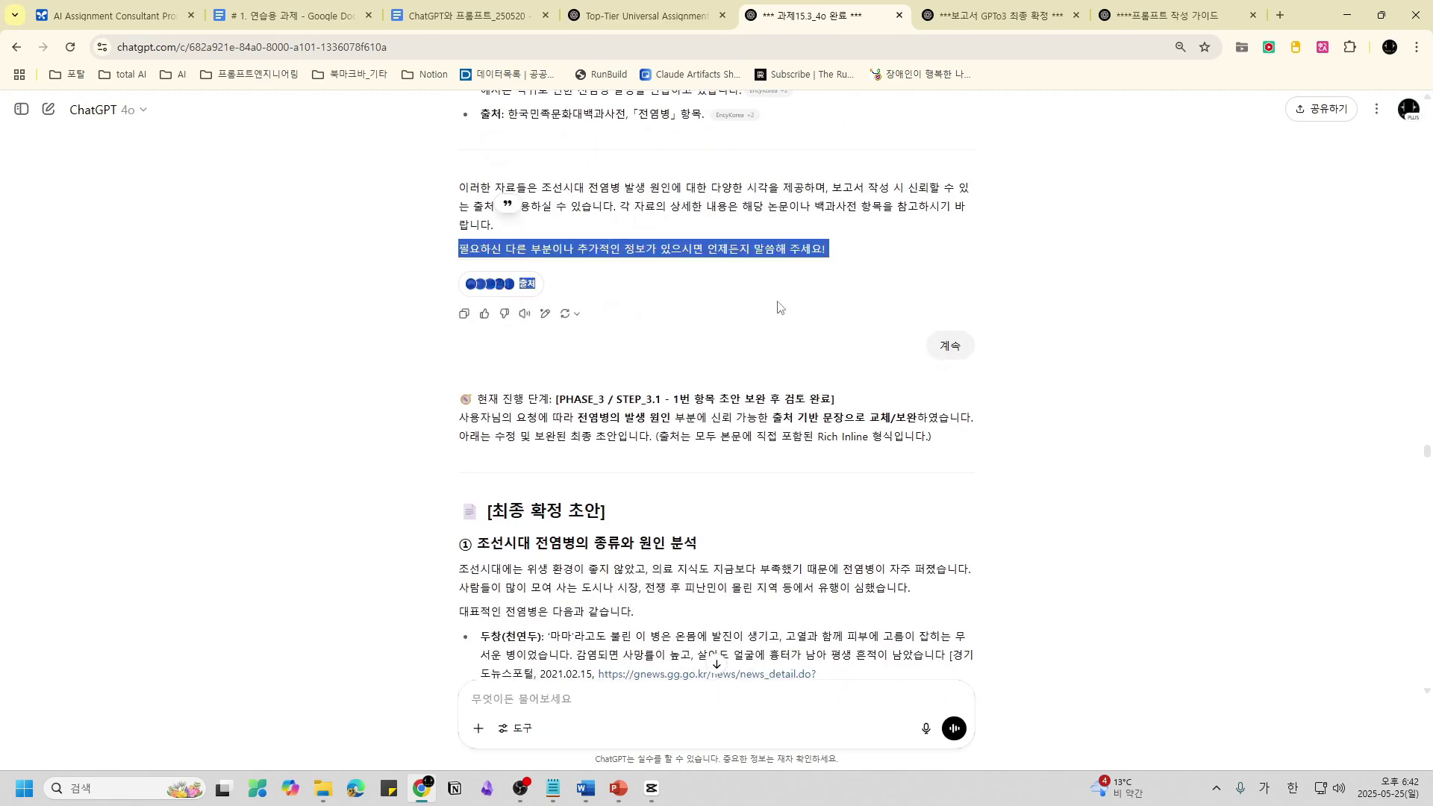
pyautogui.click(778, 306)
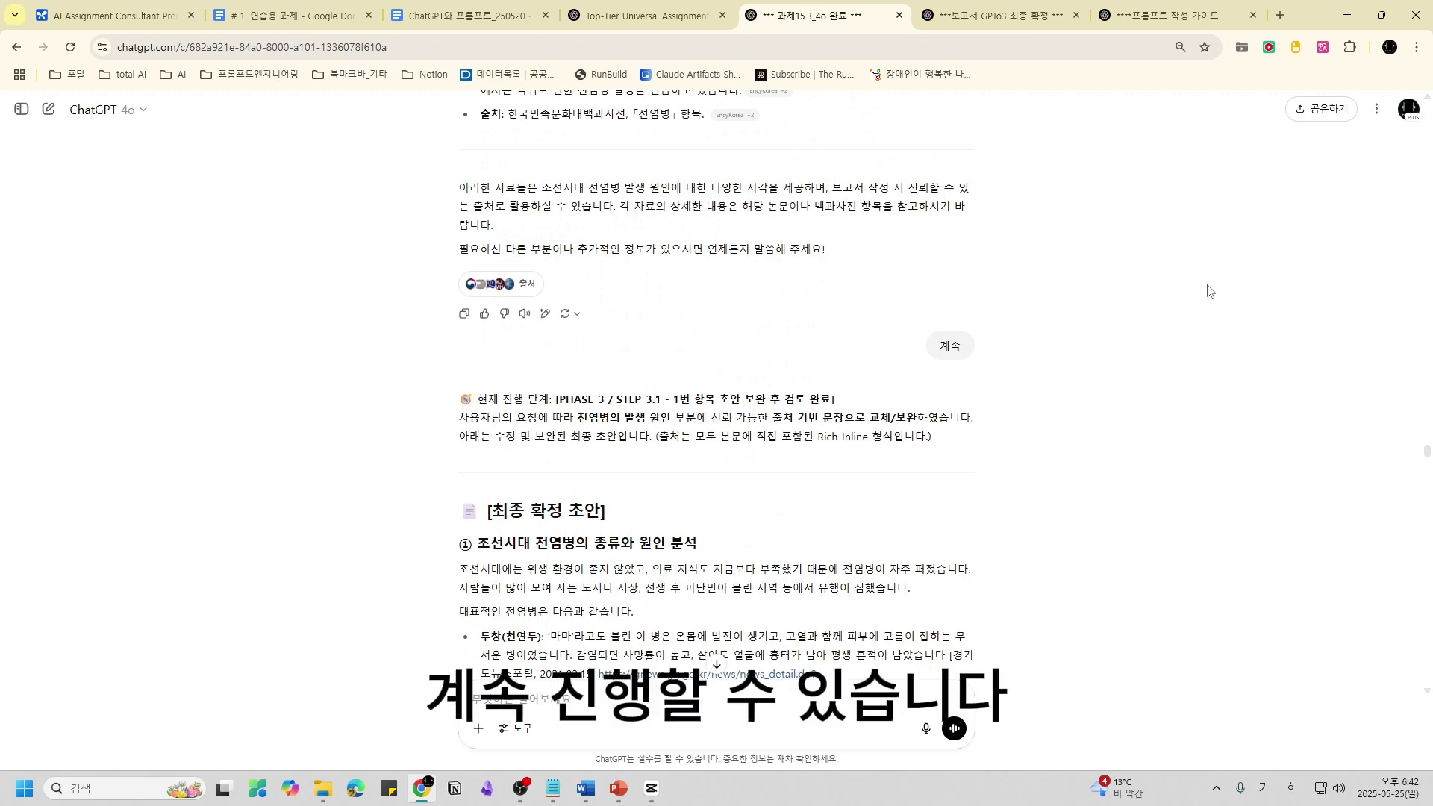
# - Read the revised 최종 확정 초안 of section 1 and highlight the URL citation in its 두창(천연두) entry
pyautogui.scroll(-2, 1142, 336)
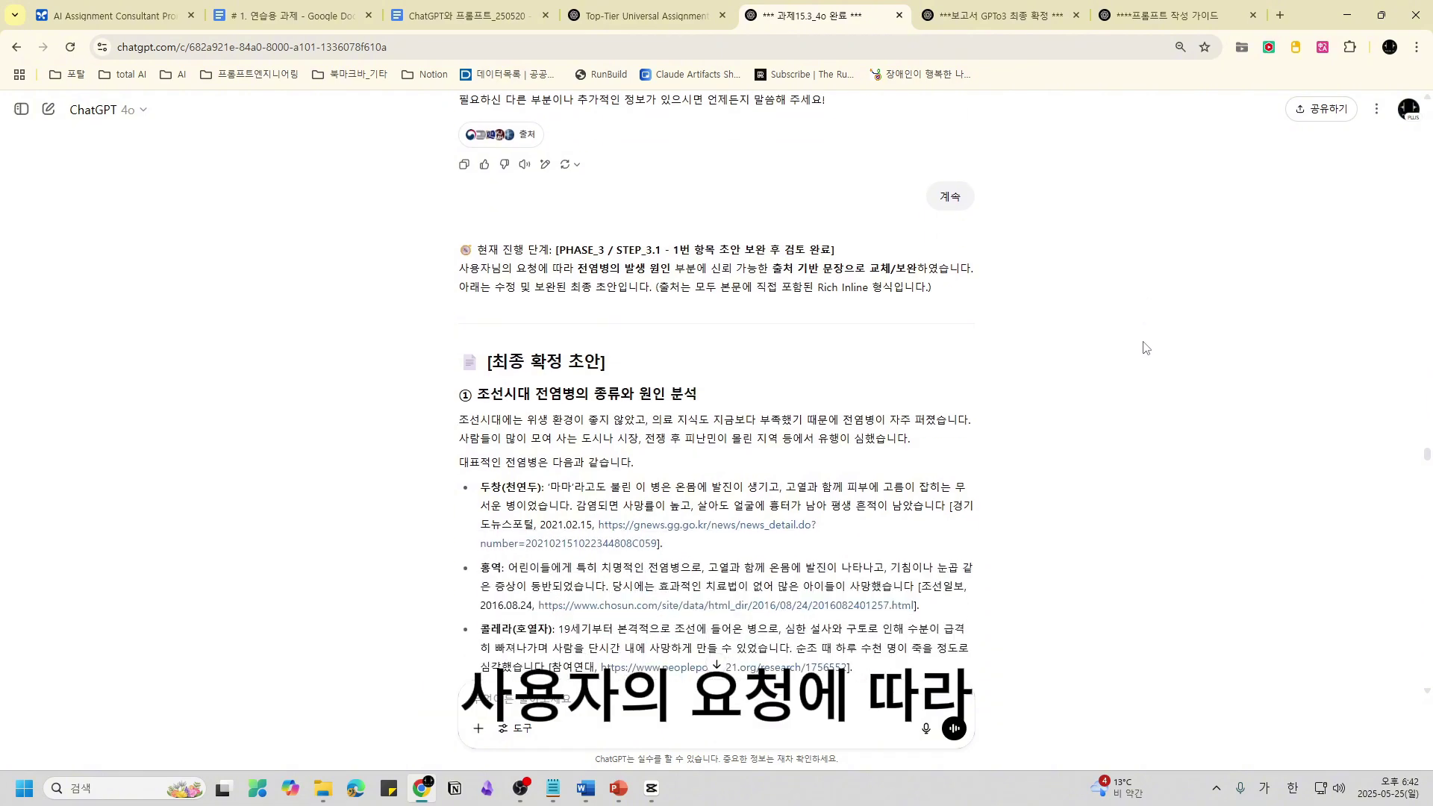
pyautogui.scroll(-1, 1095, 415)
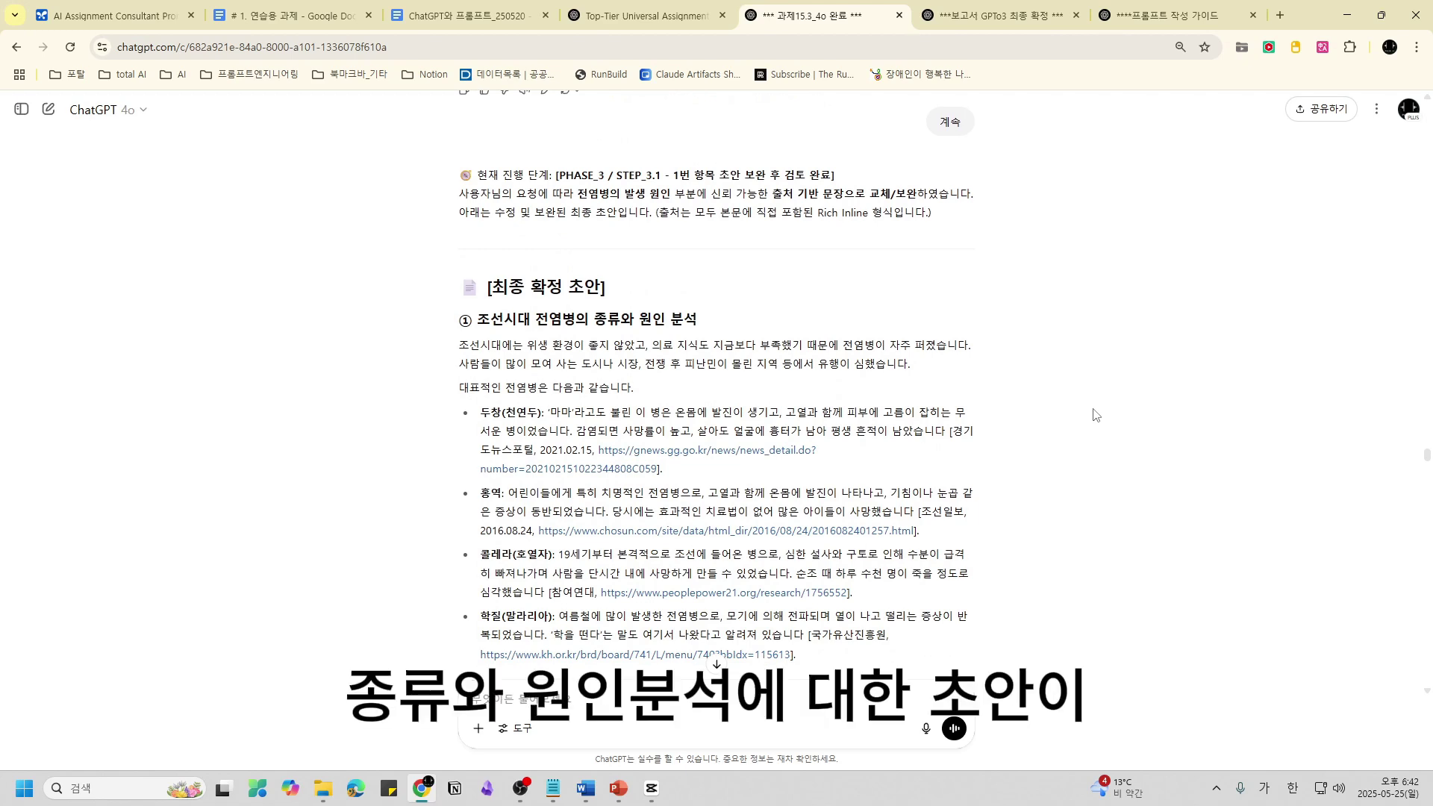
pyautogui.scroll(-1, 1011, 448)
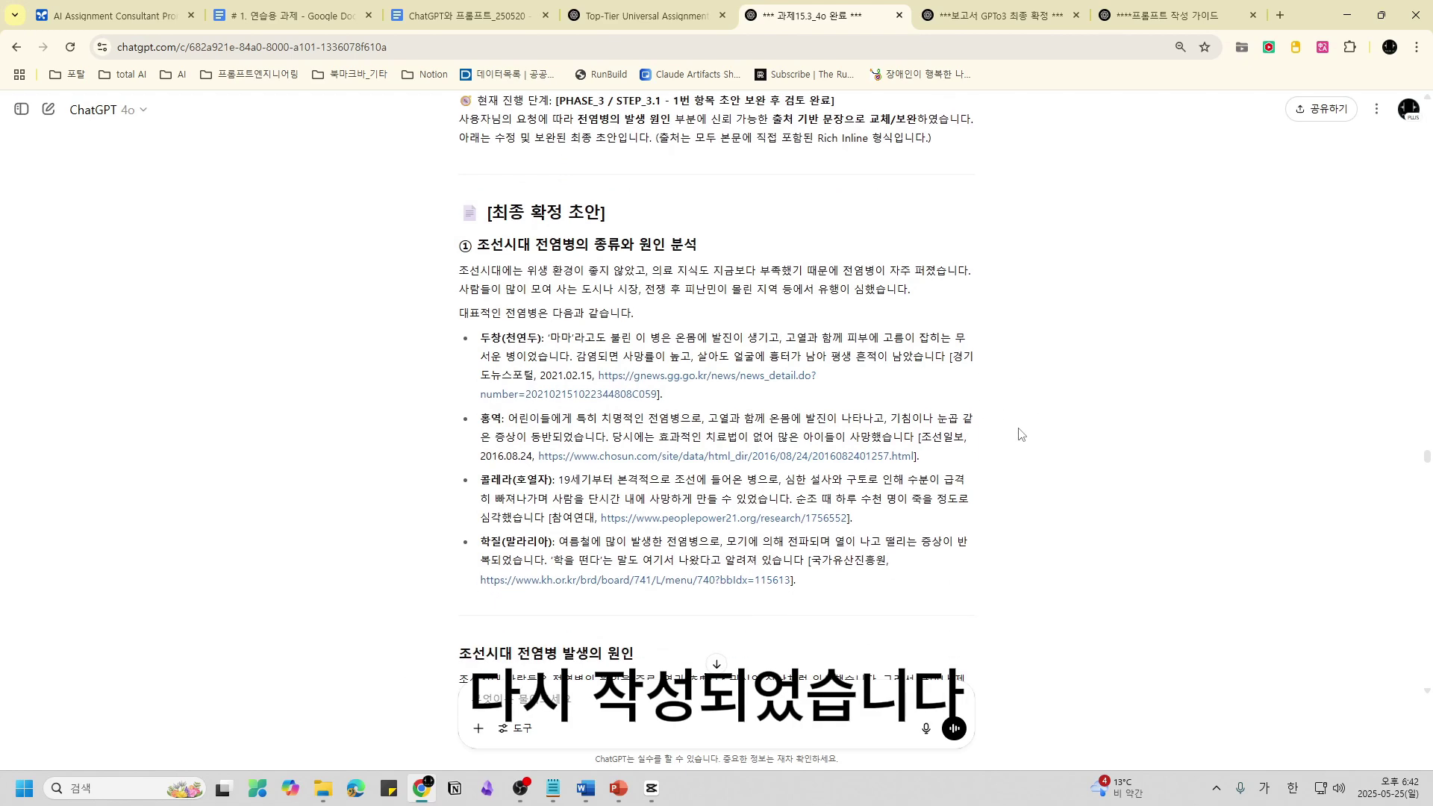
pyautogui.scroll(1, 1021, 434)
pyautogui.scroll(-2, 1020, 434)
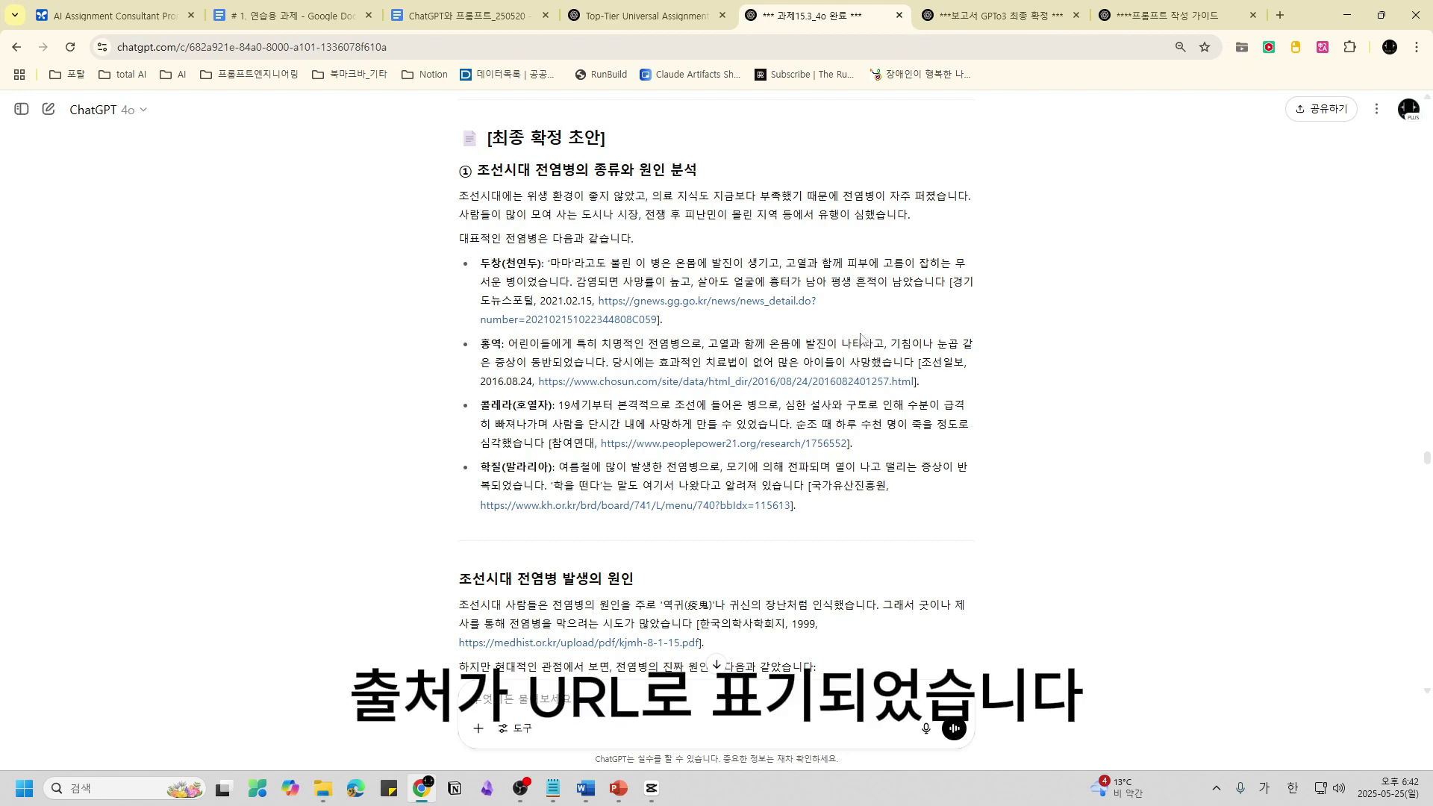
pyautogui.moveTo(663, 320); pyautogui.dragTo(486, 301)
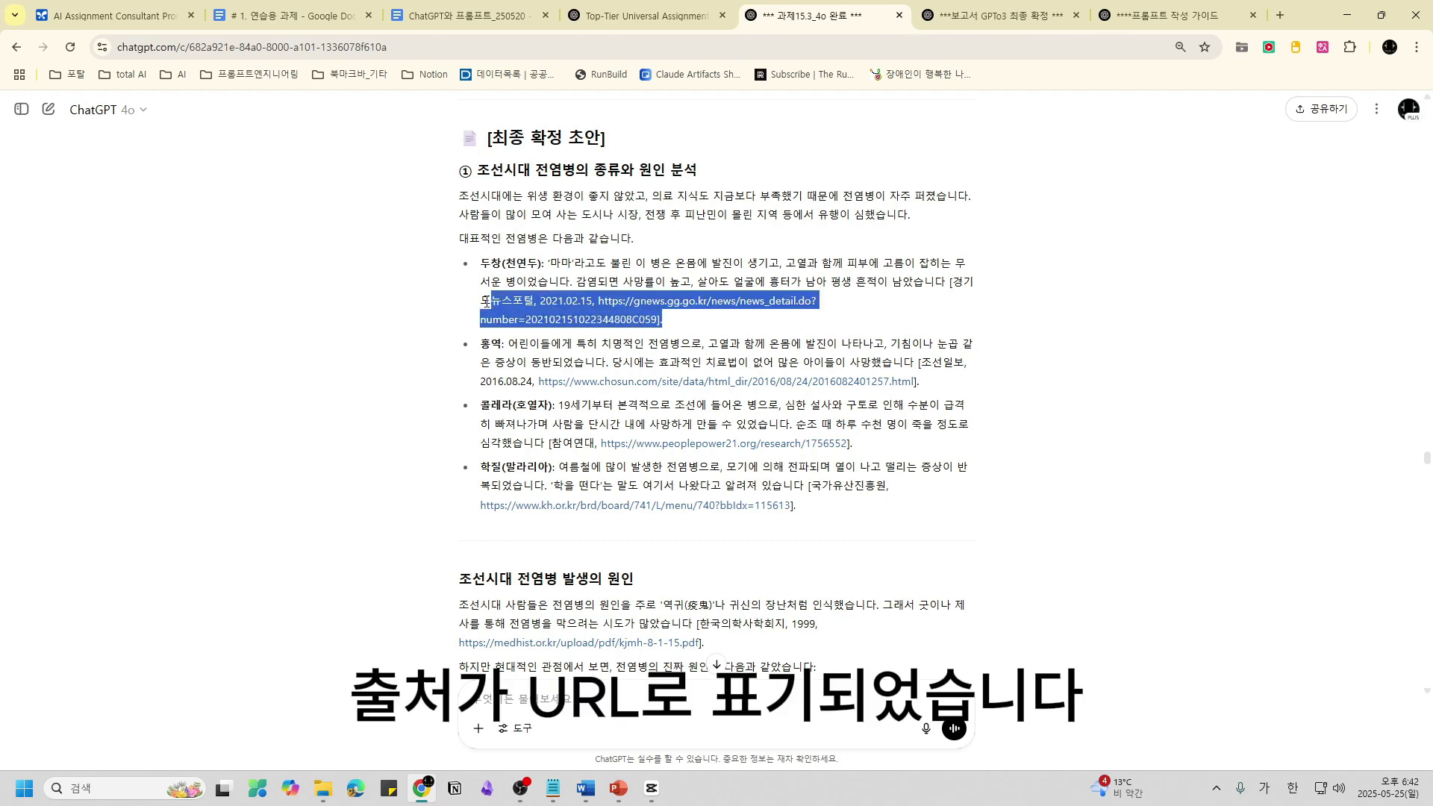
pyautogui.click(1029, 422)
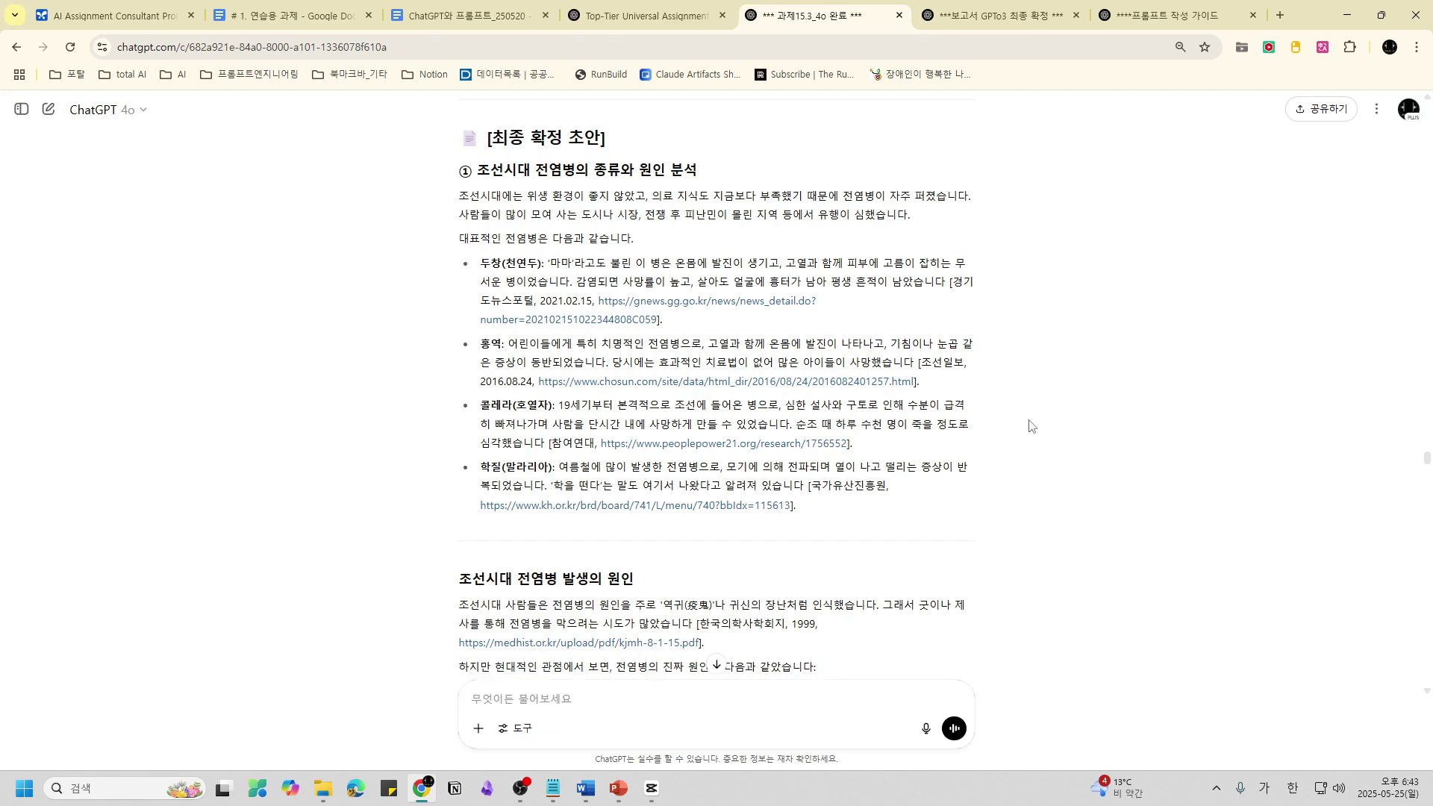
# - Review the section 2 draft on King Sejong's epidemic response and the section 3 draft comparing Joseon and modern Korean quarantine systems
pyautogui.scroll(-15, 1029, 427)
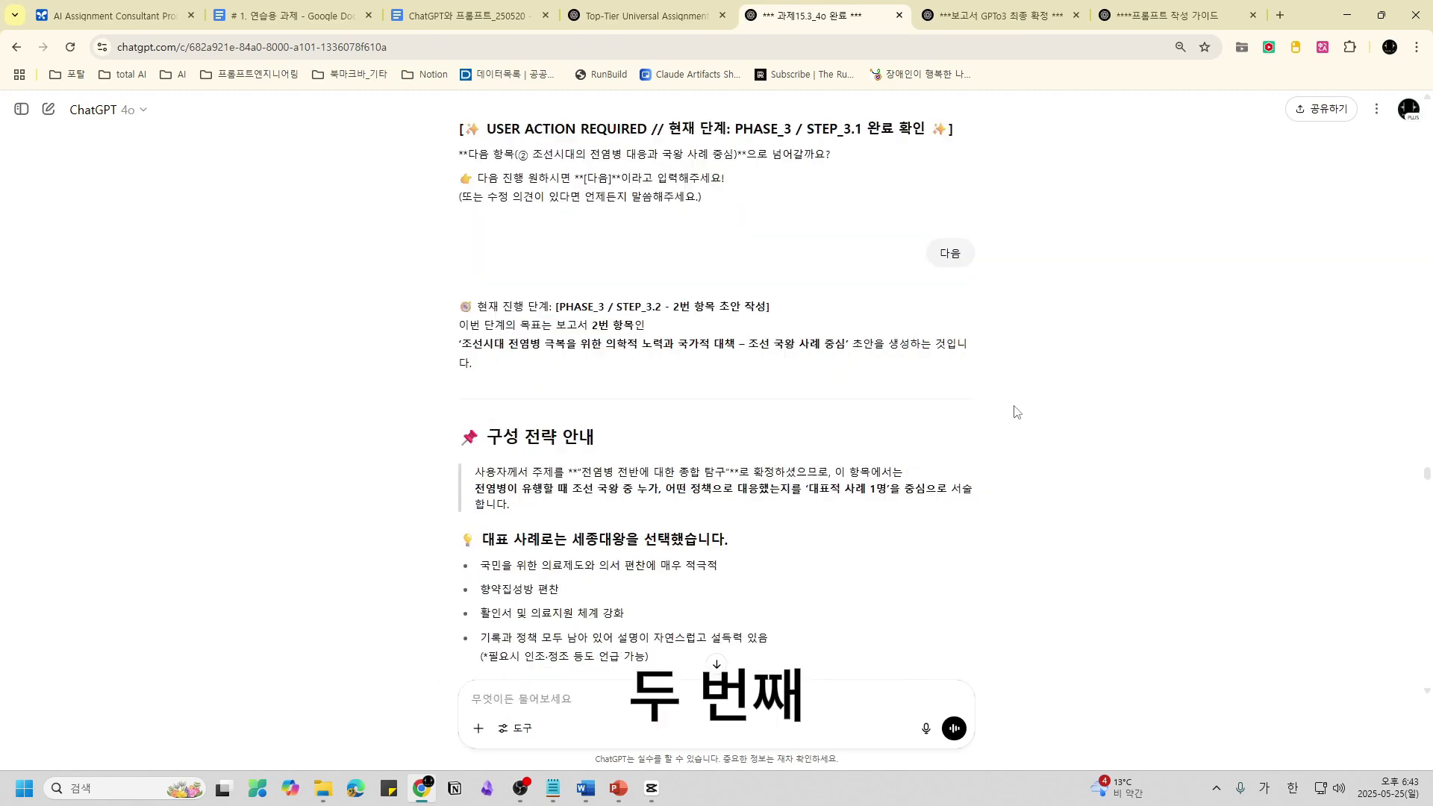
pyautogui.scroll(-1, 1016, 409)
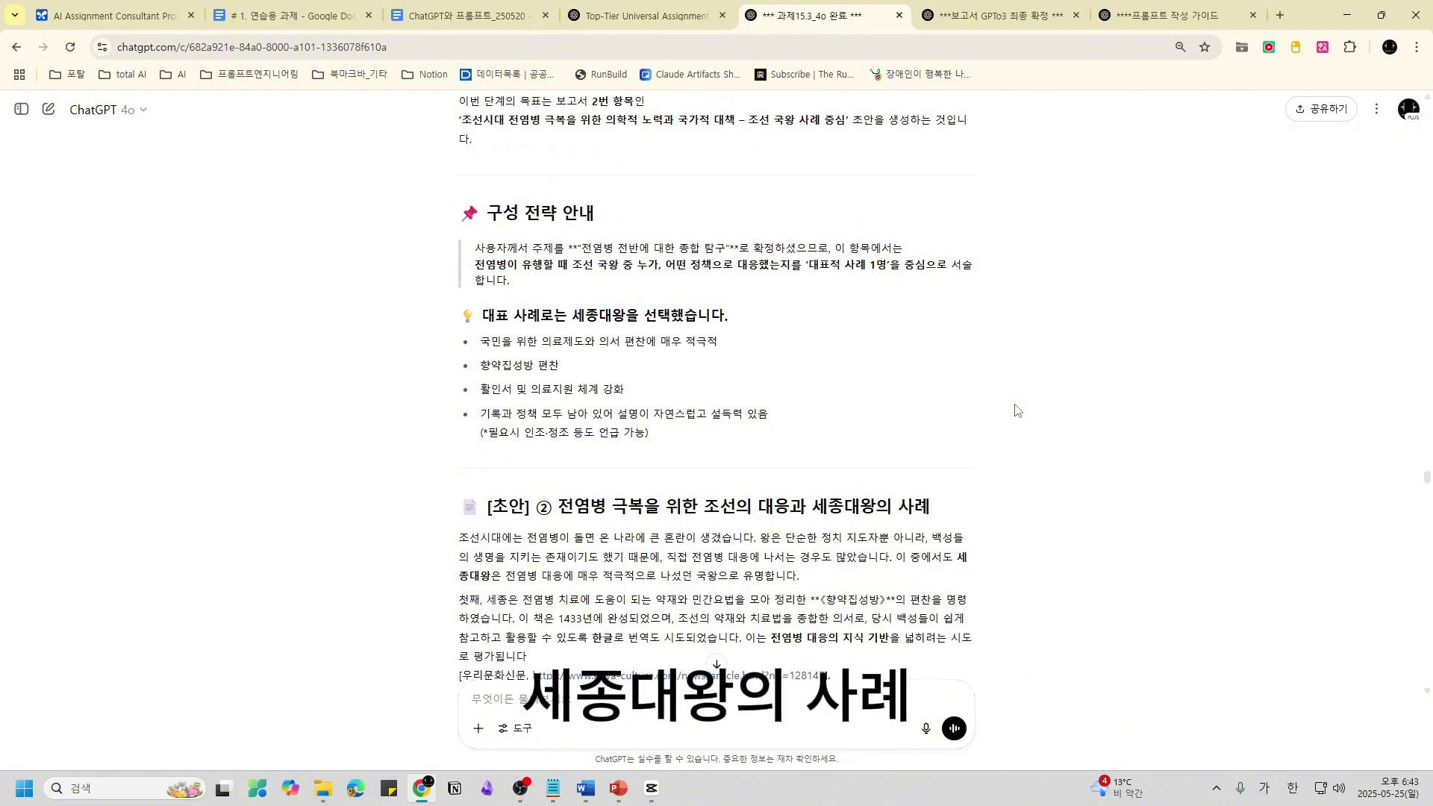
pyautogui.scroll(-8, 1019, 412)
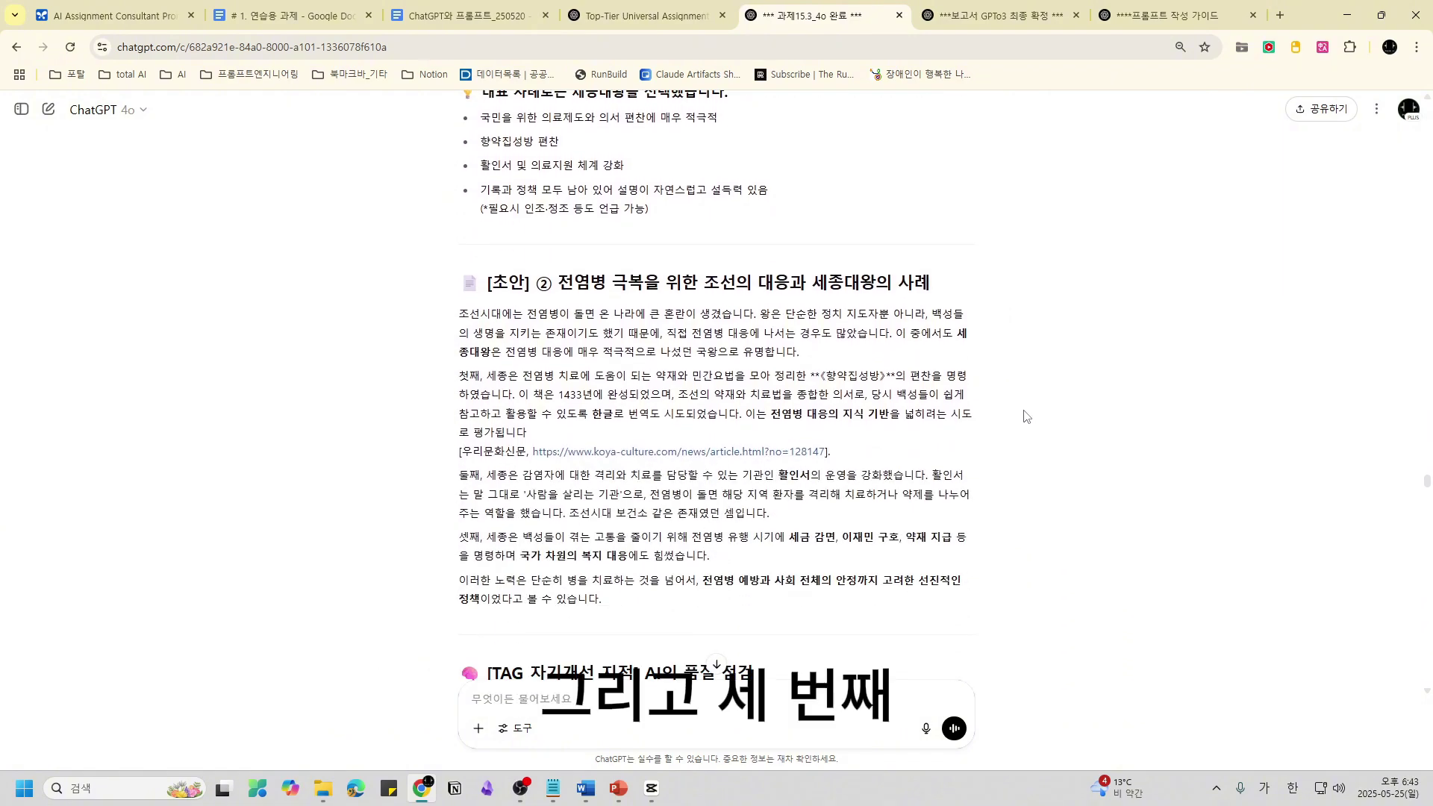
pyautogui.scroll(-11, 1025, 417)
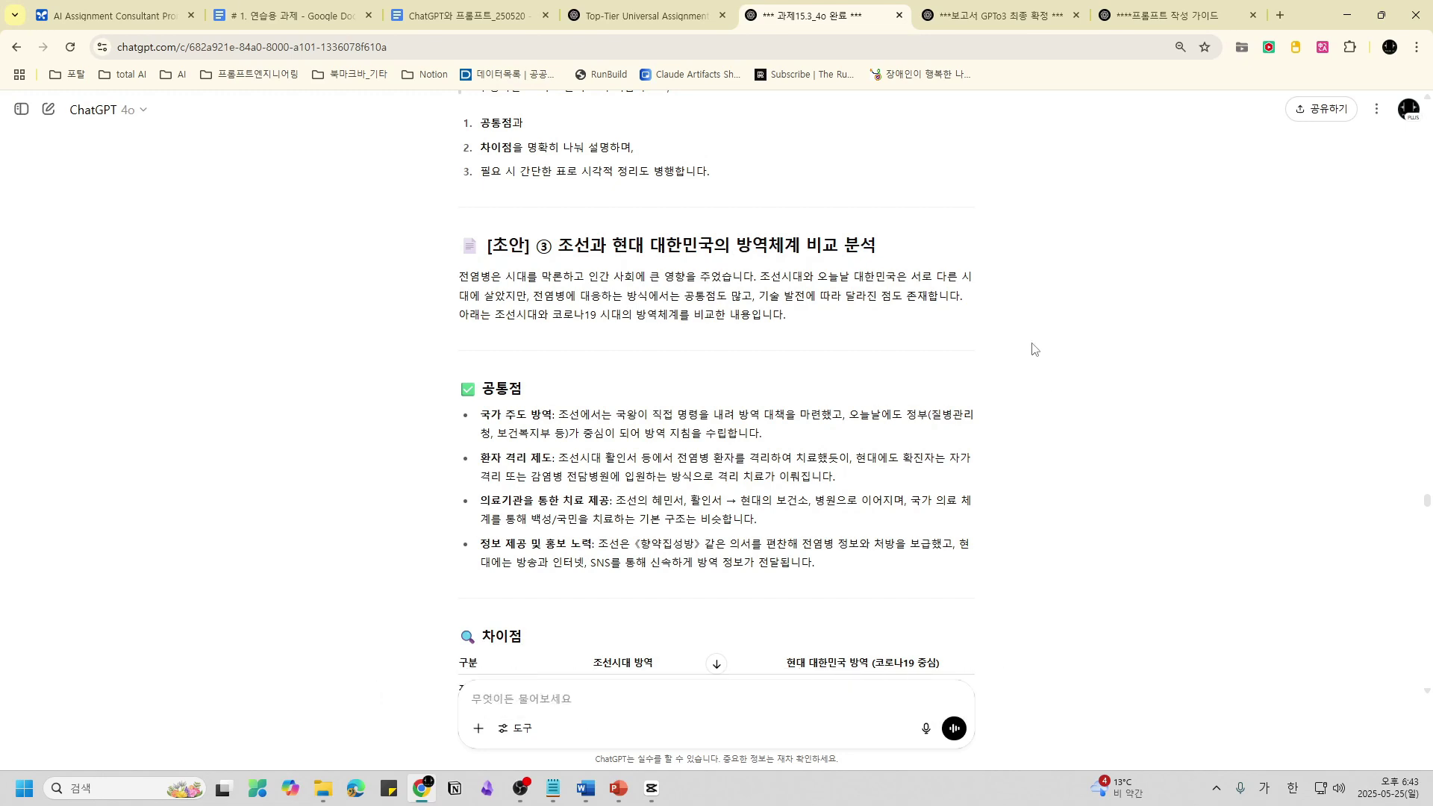
pyautogui.scroll(-1, 1035, 349)
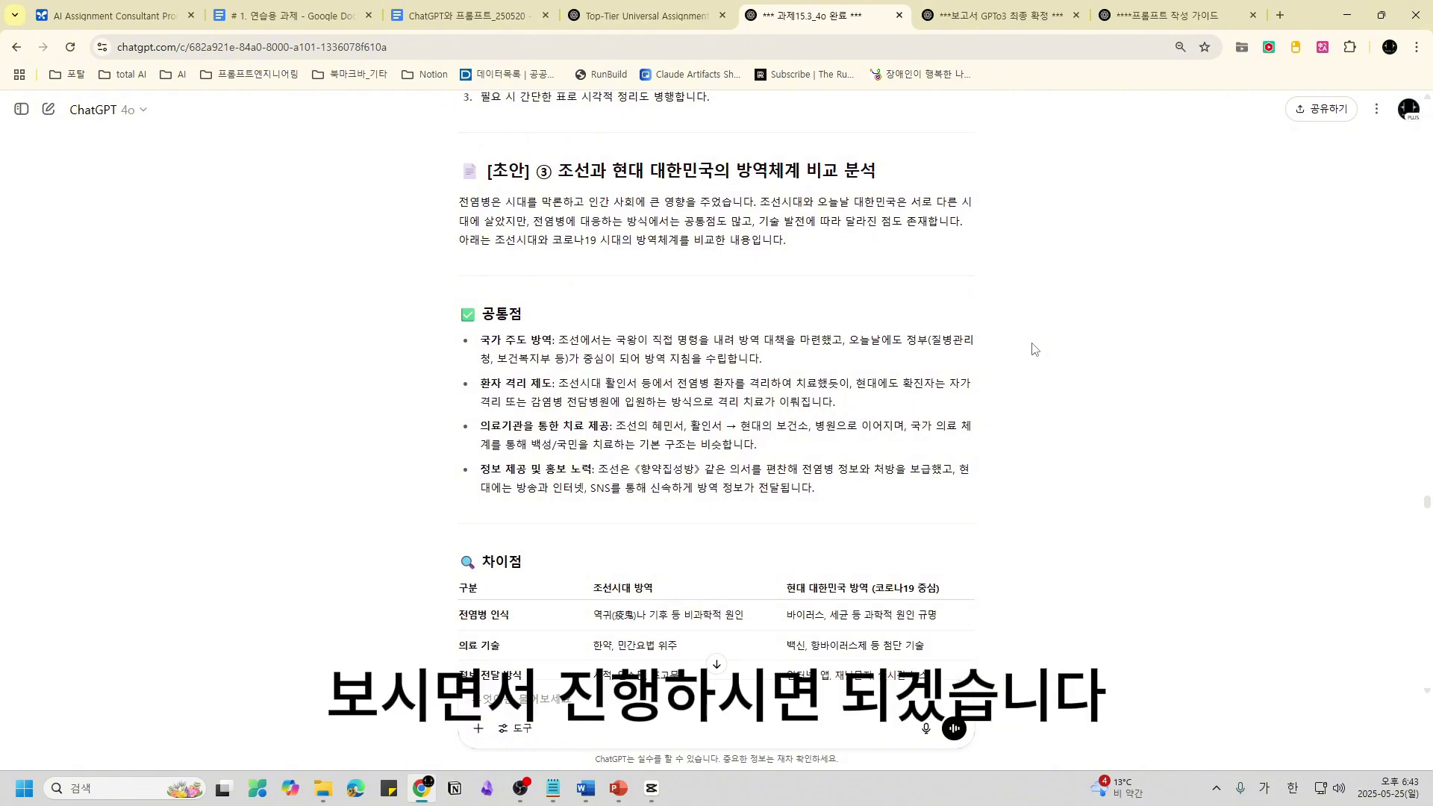
# - Read the section 4 draft, 조사과정에서 느낀 소감문, highlighting its title and each of its four paragraphs in turn
pyautogui.scroll(-12, 1033, 349)
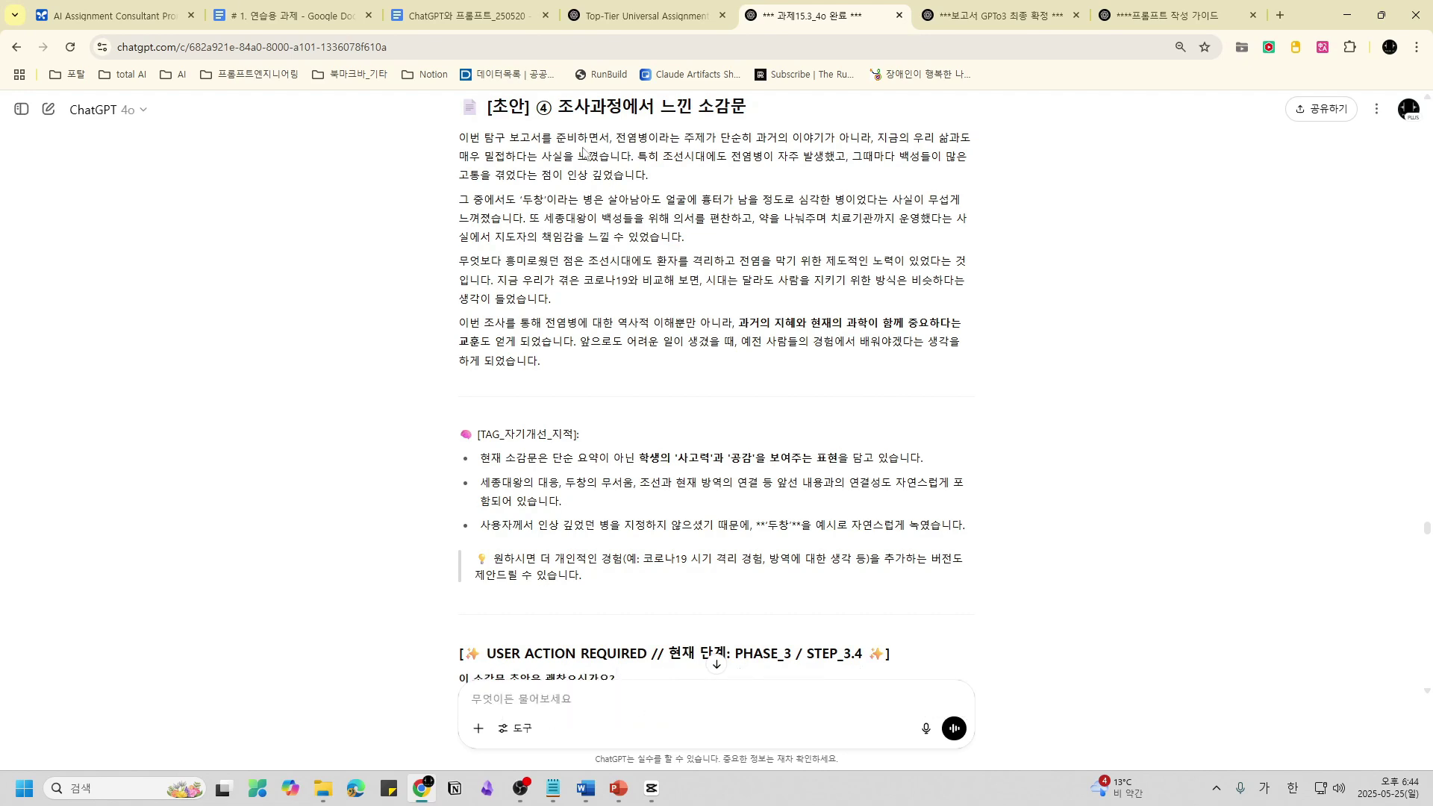
pyautogui.moveTo(561, 111); pyautogui.dragTo(748, 110)
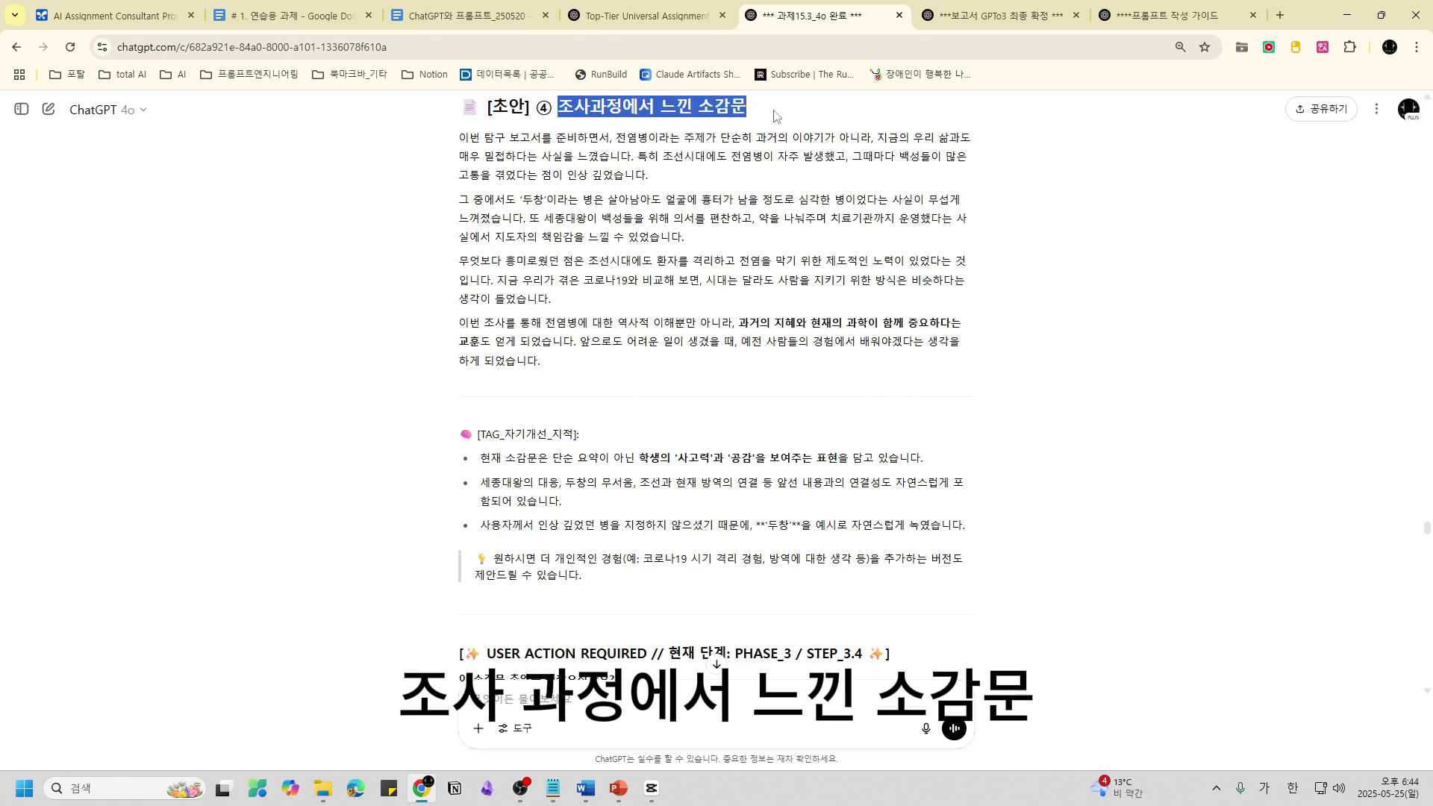
pyautogui.click(547, 152)
pyautogui.moveTo(459, 138); pyautogui.dragTo(668, 179)
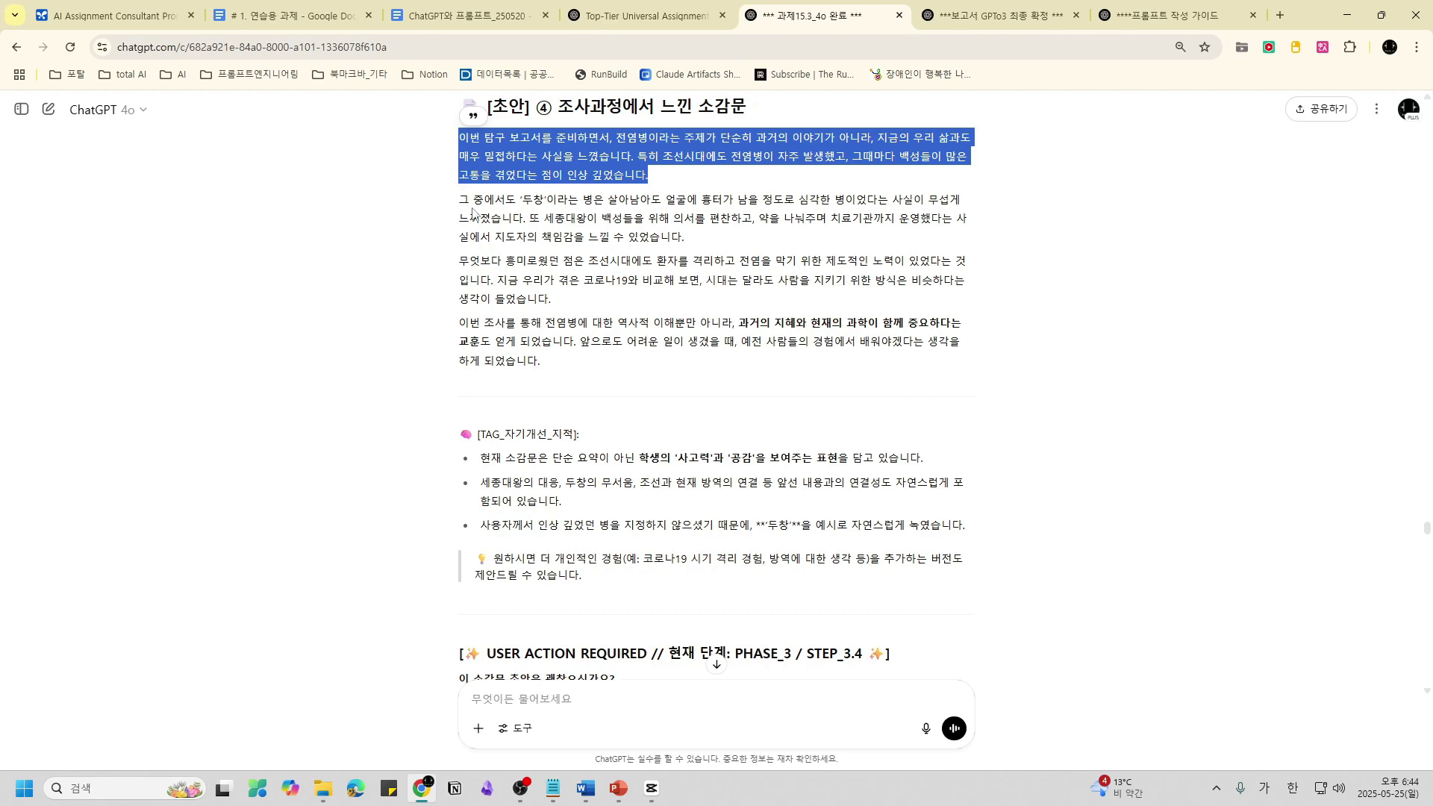
pyautogui.moveTo(459, 200); pyautogui.dragTo(701, 248)
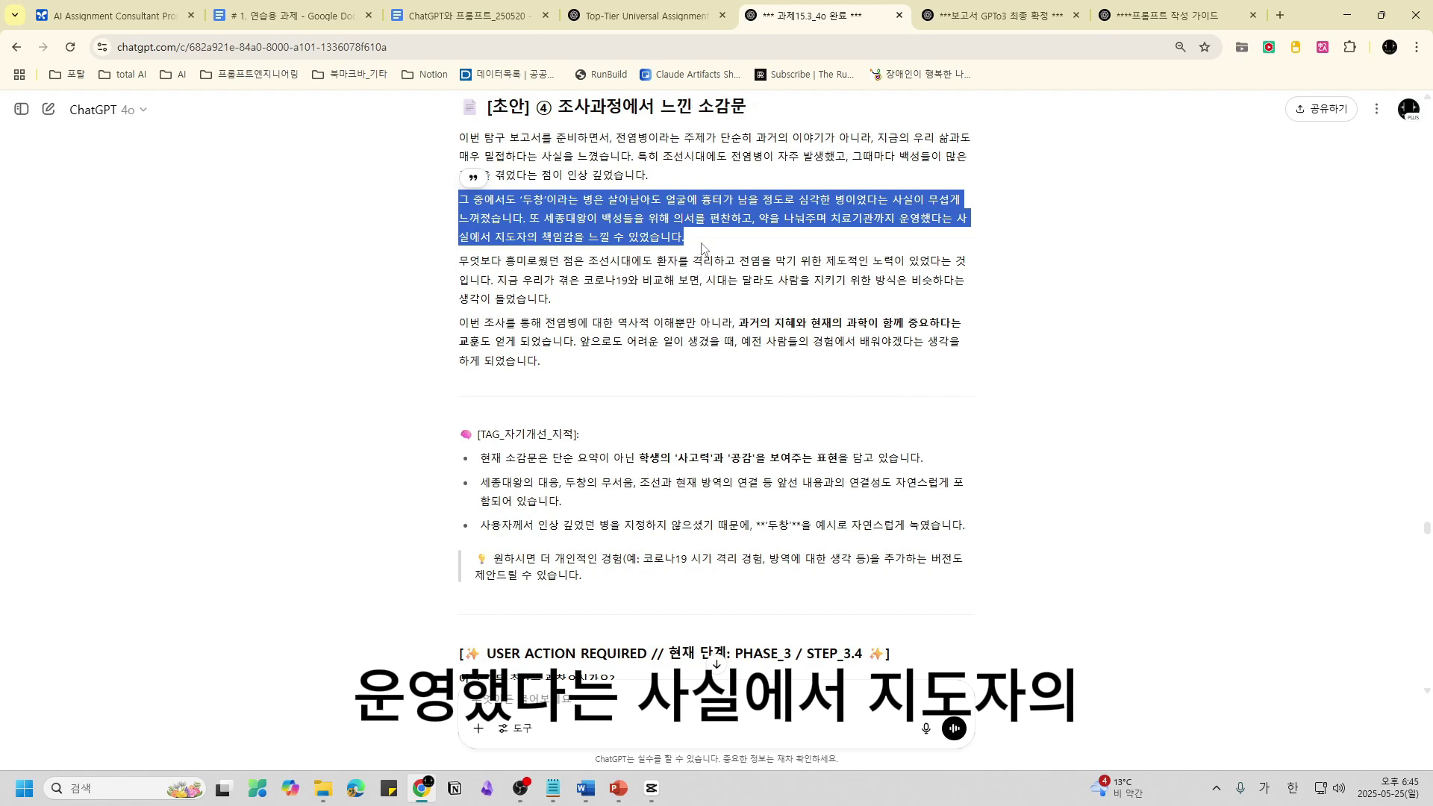
pyautogui.click(460, 260)
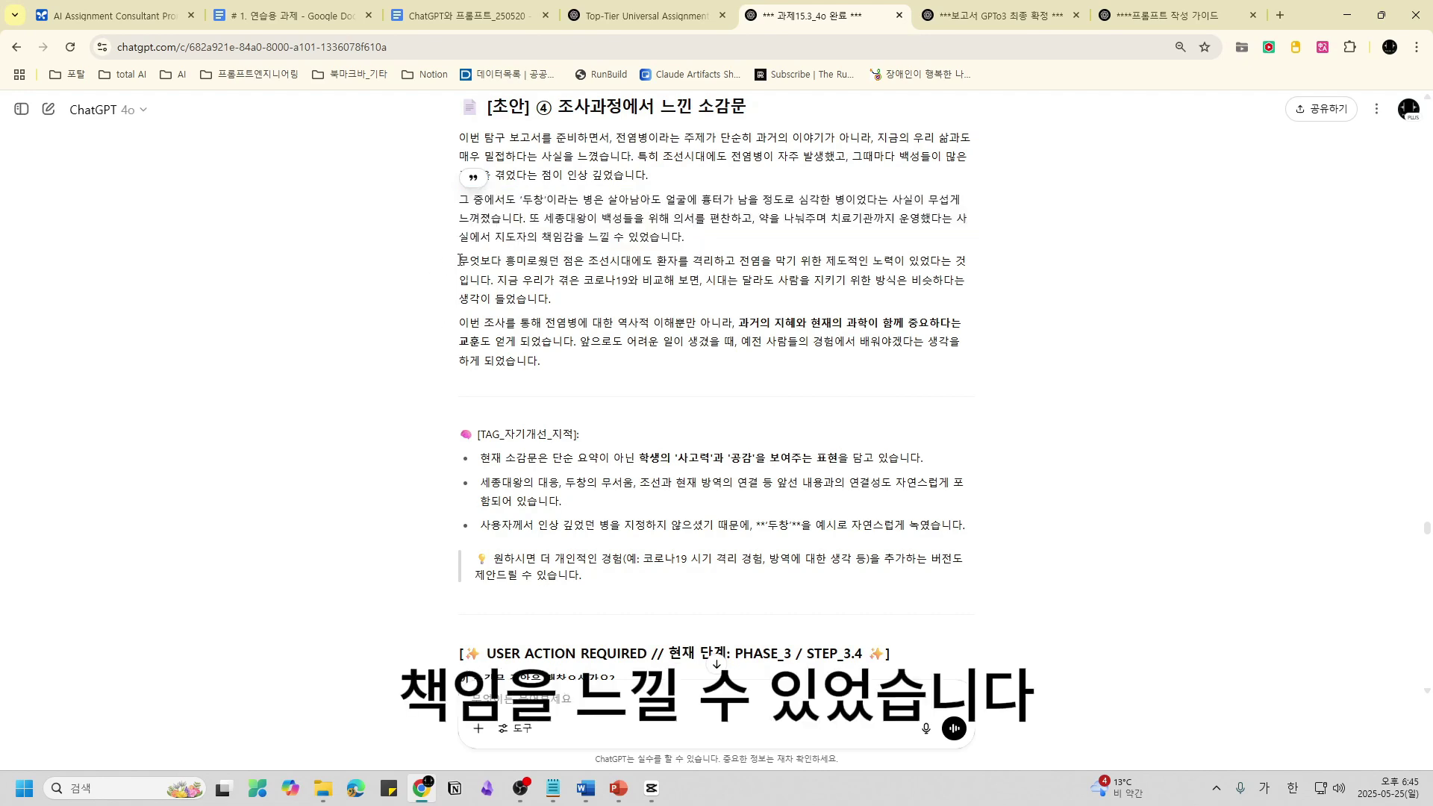
pyautogui.moveTo(460, 259); pyautogui.dragTo(583, 300)
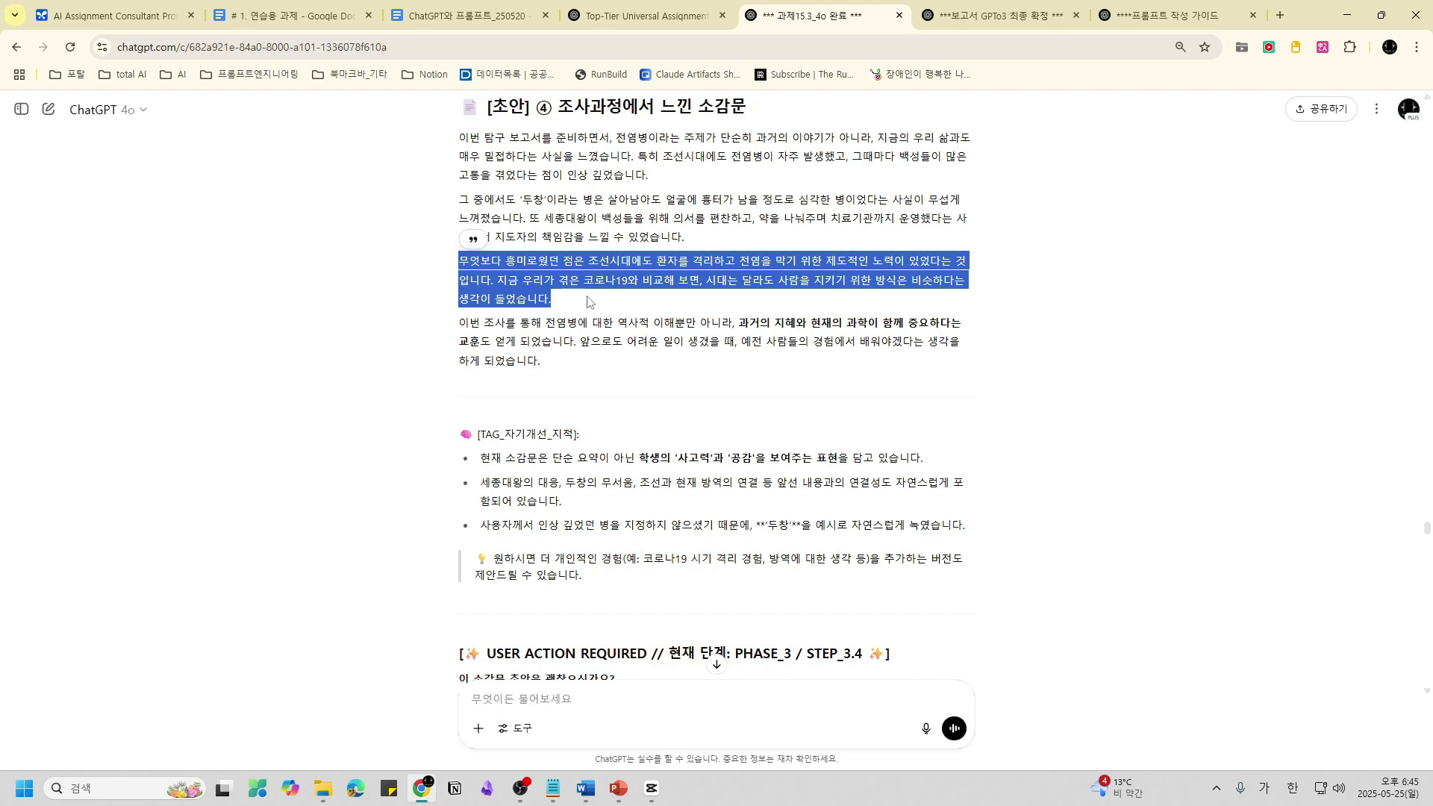
pyautogui.moveTo(459, 322); pyautogui.dragTo(546, 366)
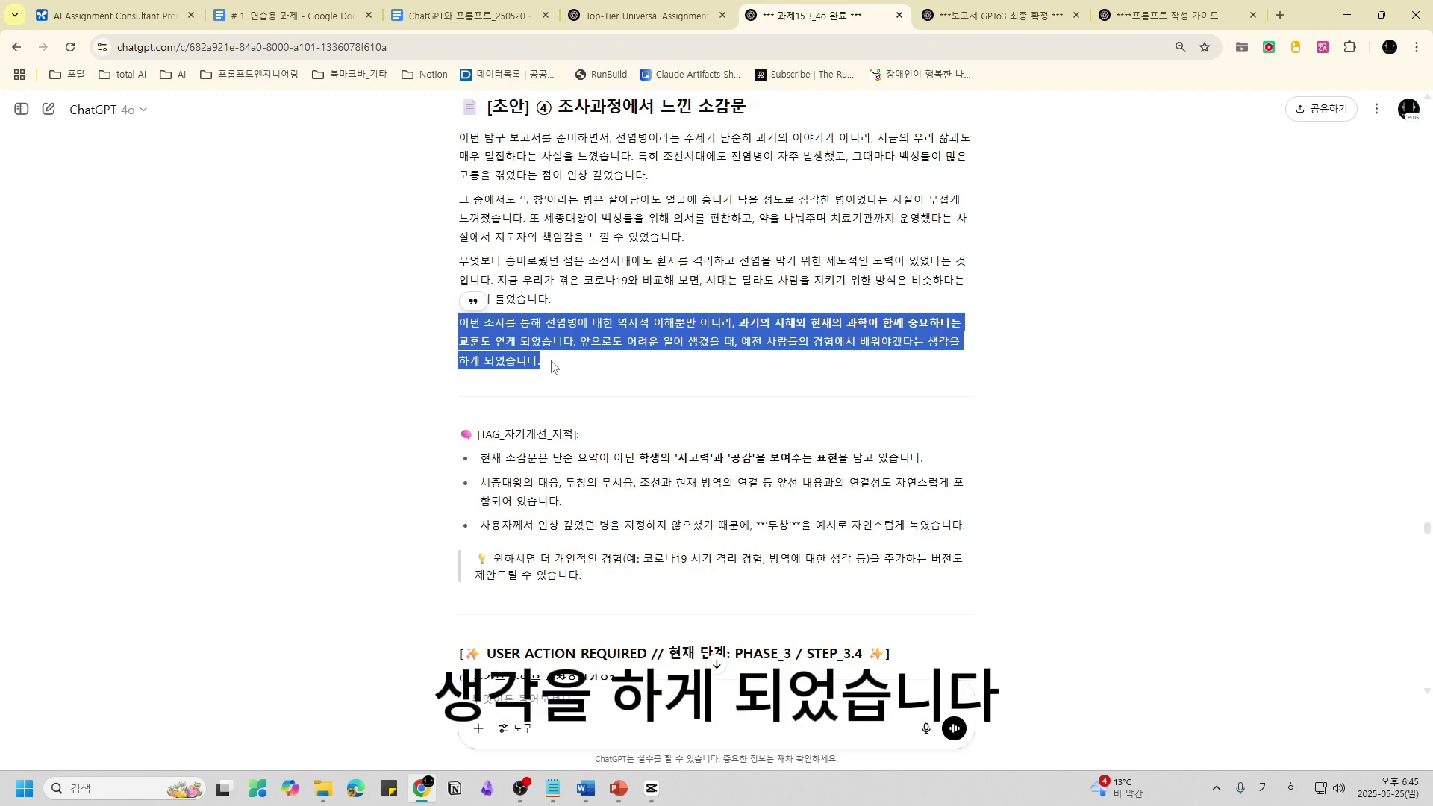
pyautogui.scroll(-4, 553, 366)
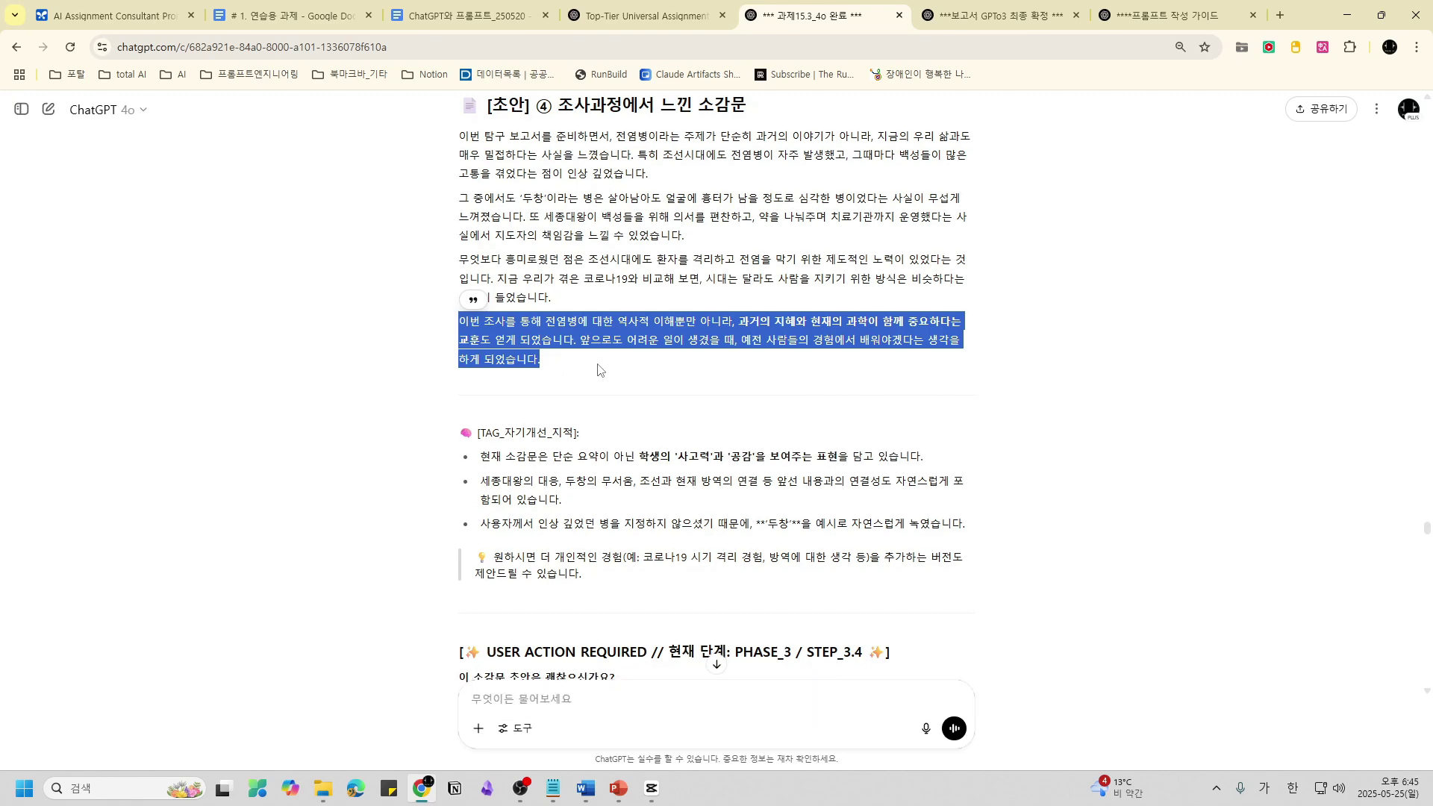
# - Read the [TAG_자기개선_지적] feedback under the section 4 draft, highlighting each of its three bullets in turn
pyautogui.scroll(2, 1019, 348)
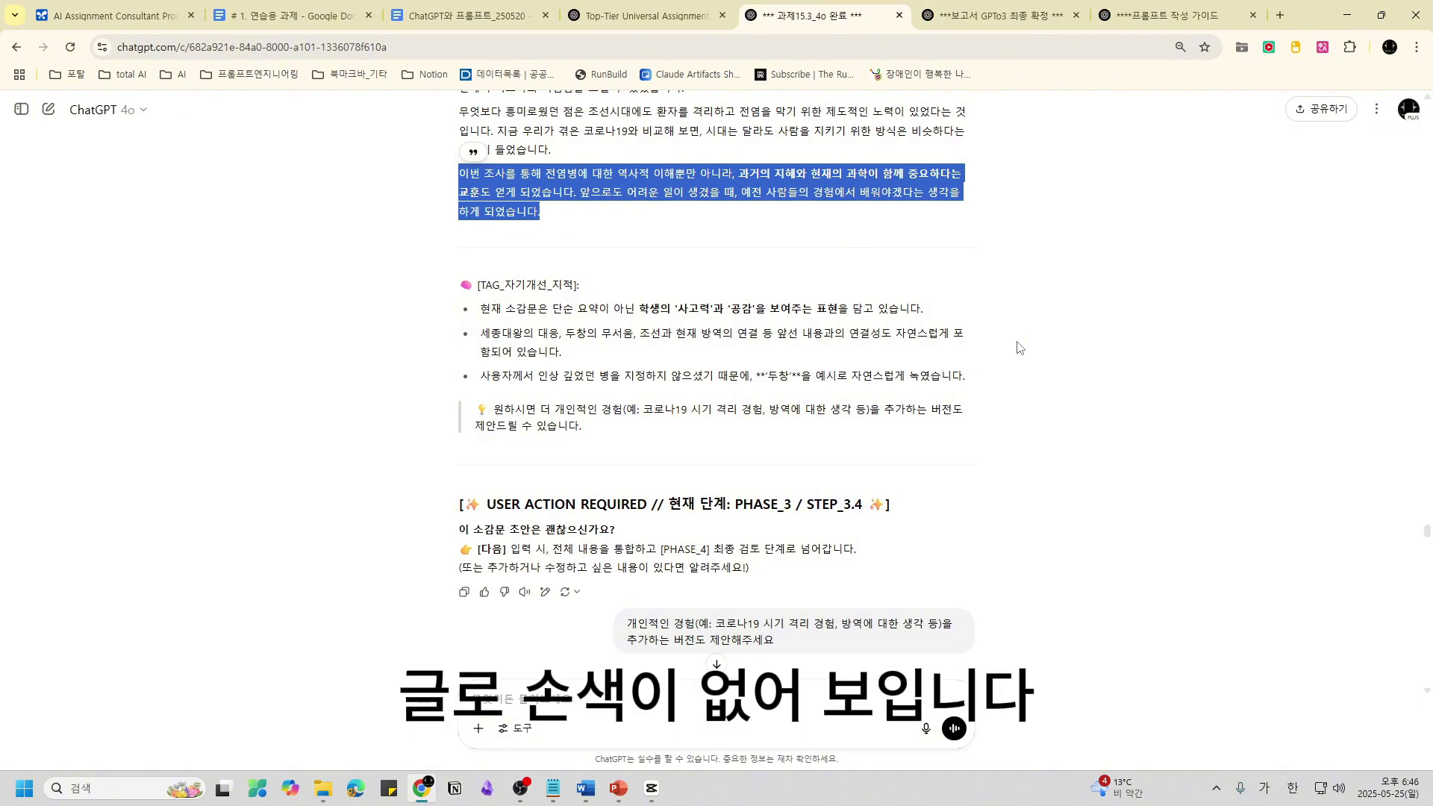
pyautogui.scroll(-3, 988, 349)
pyautogui.scroll(1, 821, 329)
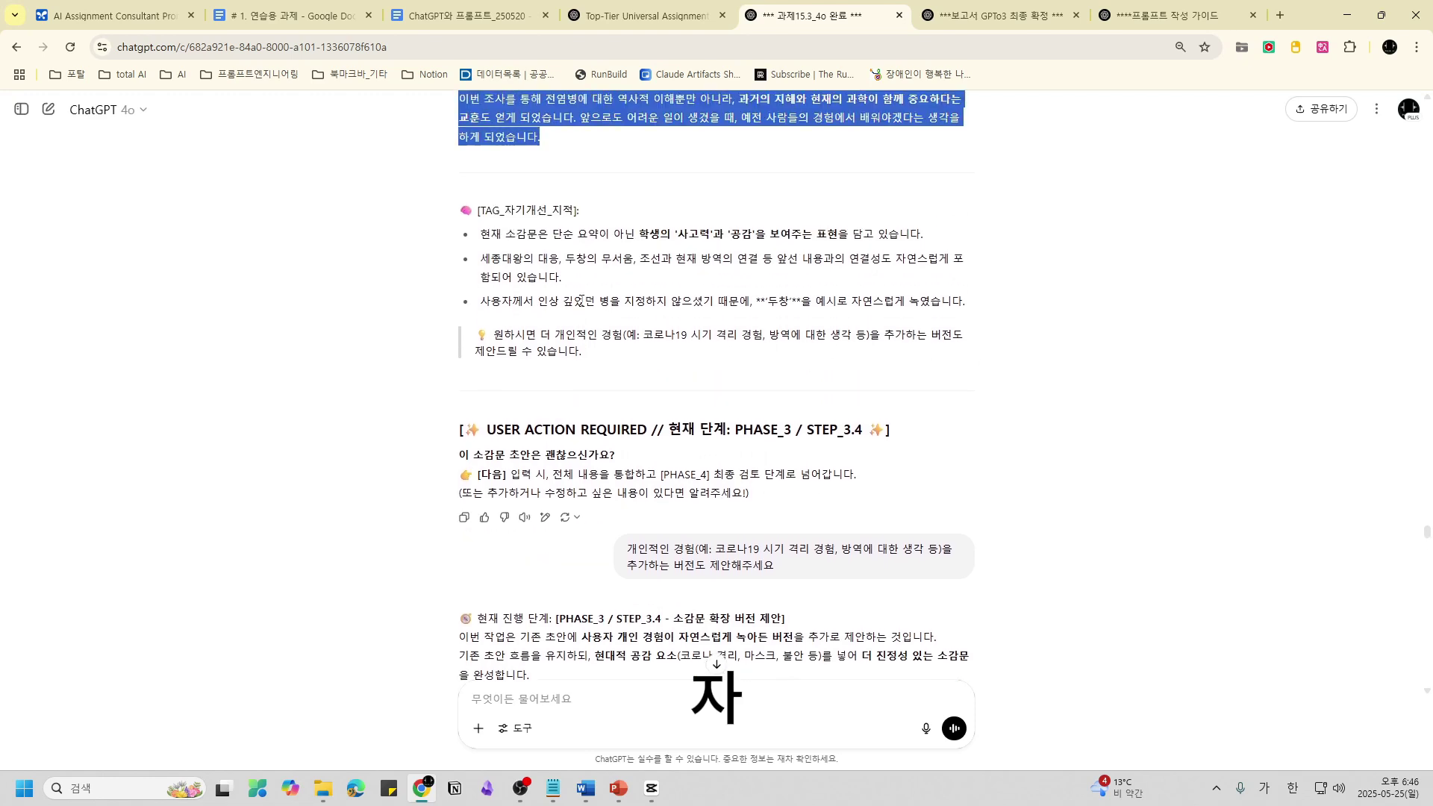
pyautogui.click(970, 372)
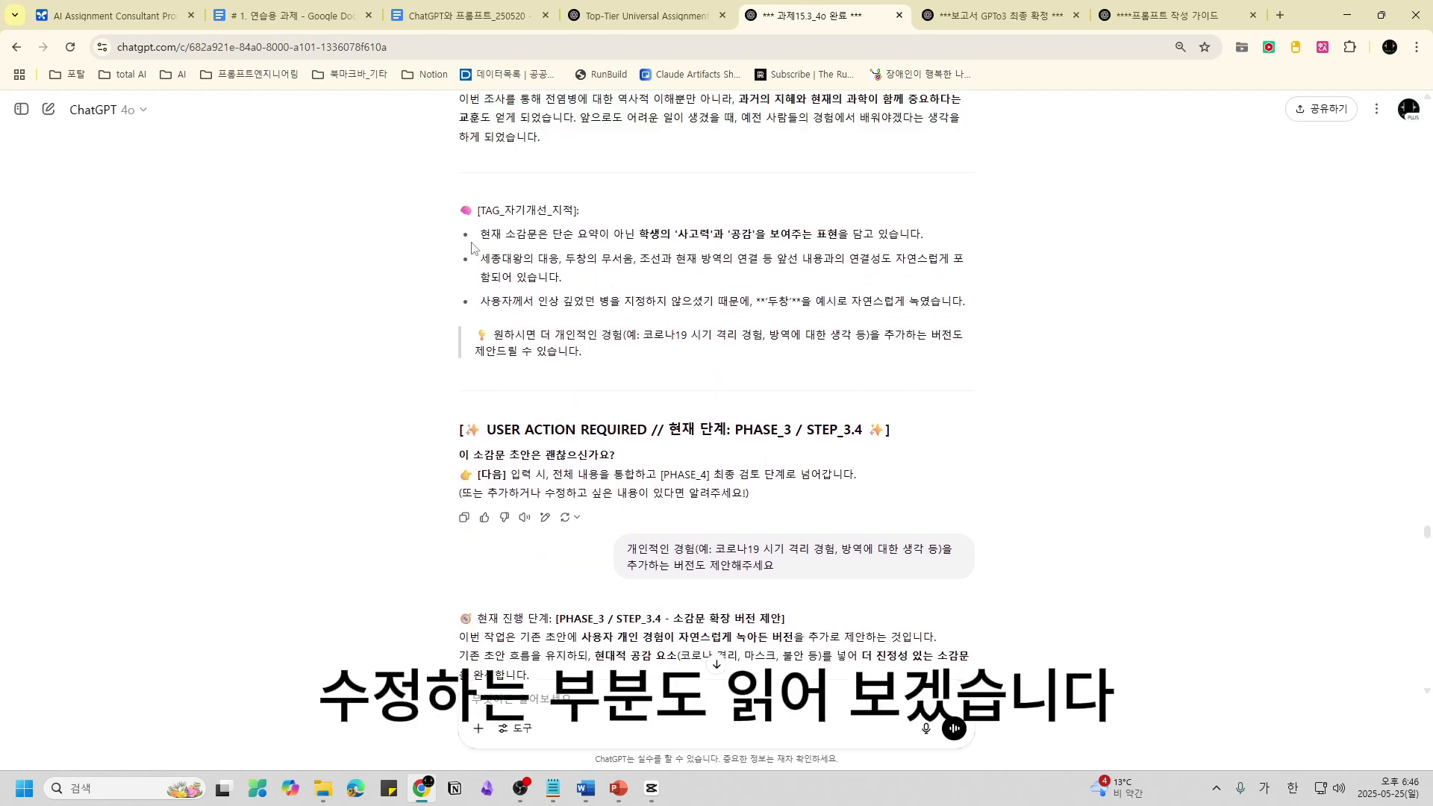
pyautogui.moveTo(481, 233); pyautogui.dragTo(943, 240)
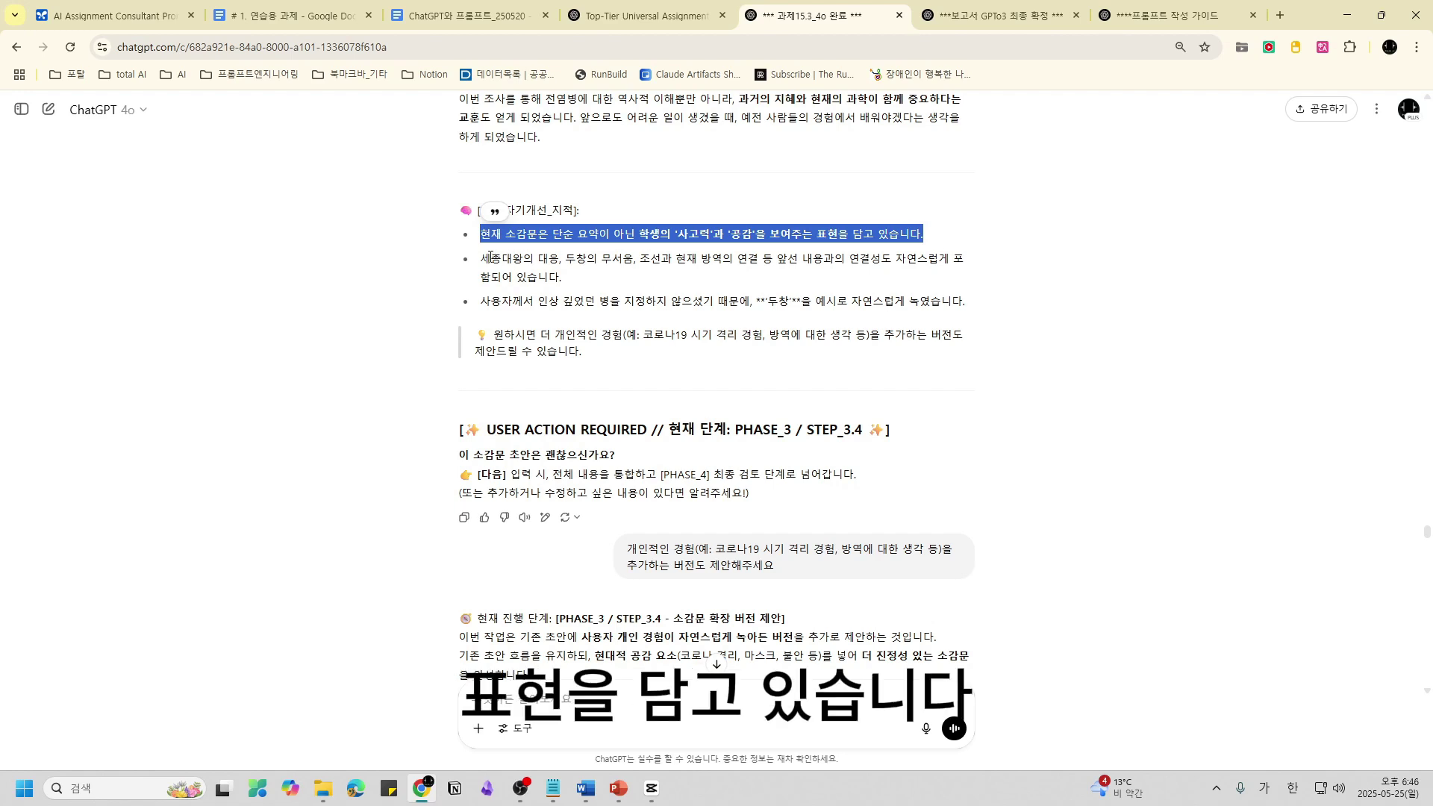
pyautogui.moveTo(483, 258); pyautogui.dragTo(638, 280)
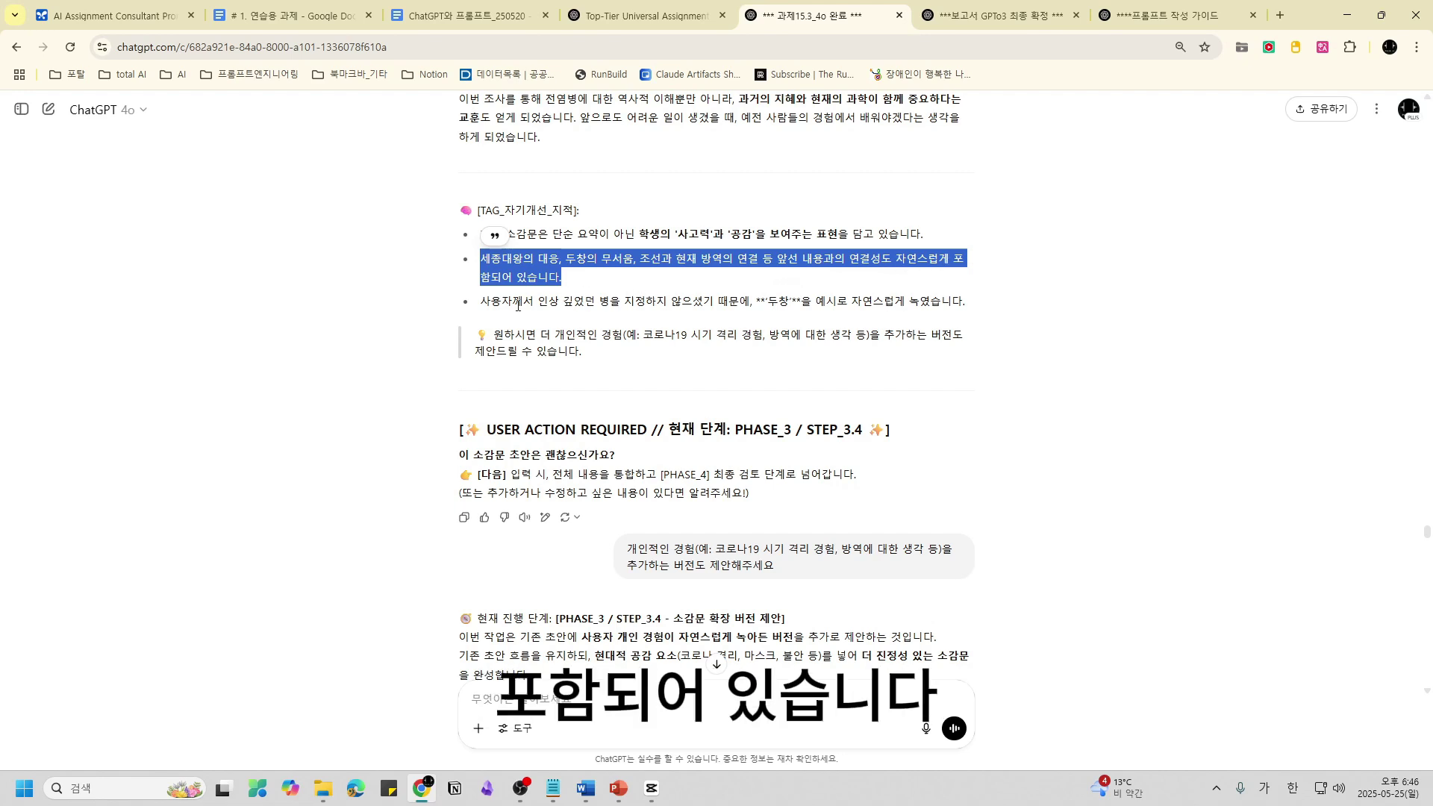
pyautogui.moveTo(485, 305); pyautogui.dragTo(970, 340)
pyautogui.click(979, 308)
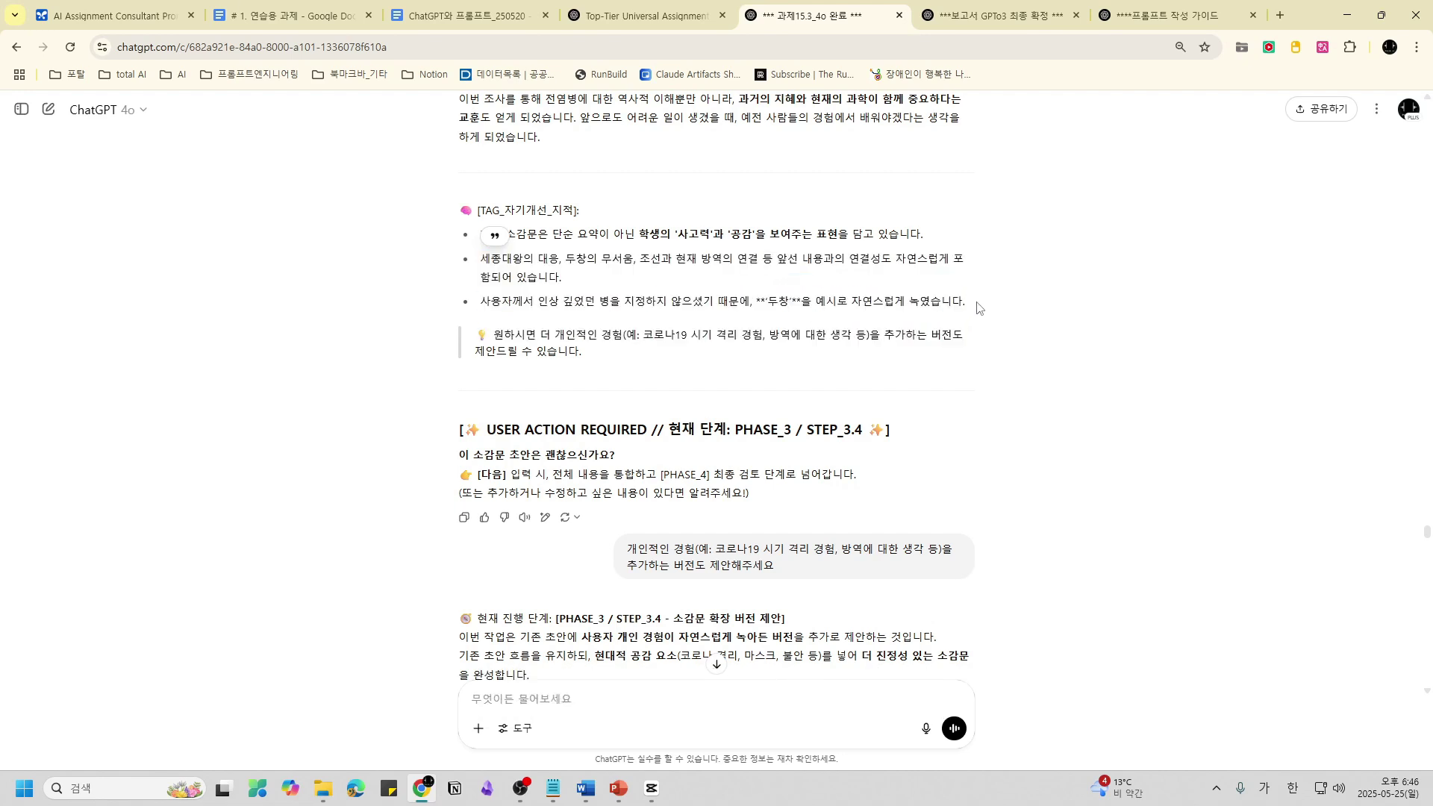
pyautogui.moveTo(482, 305); pyautogui.dragTo(973, 308)
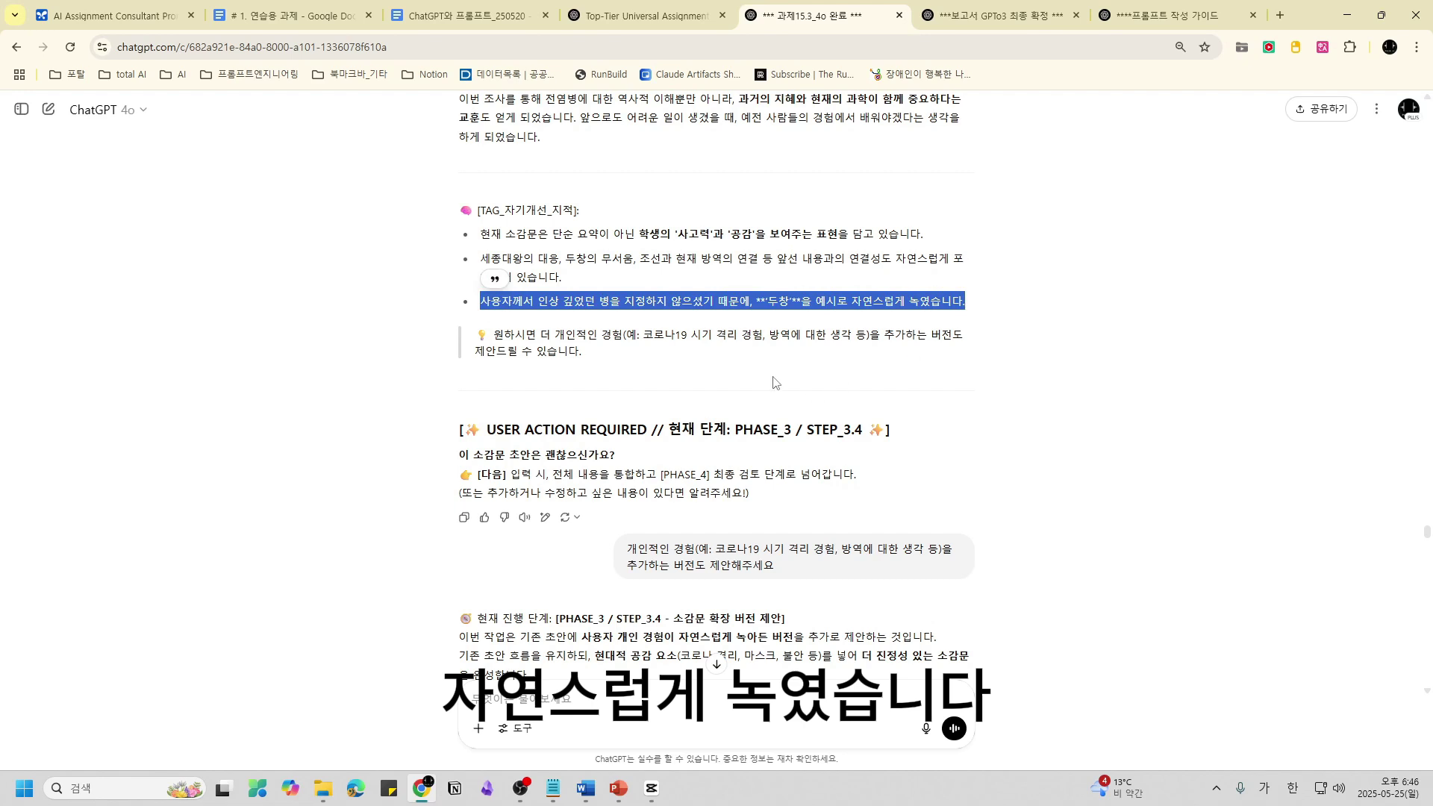
# - Highlight the tip offering a version with personal experience, such as COVID-19 isolation, and the follow-up message requesting that version
pyautogui.click(574, 365)
pyautogui.moveTo(496, 336); pyautogui.dragTo(612, 357)
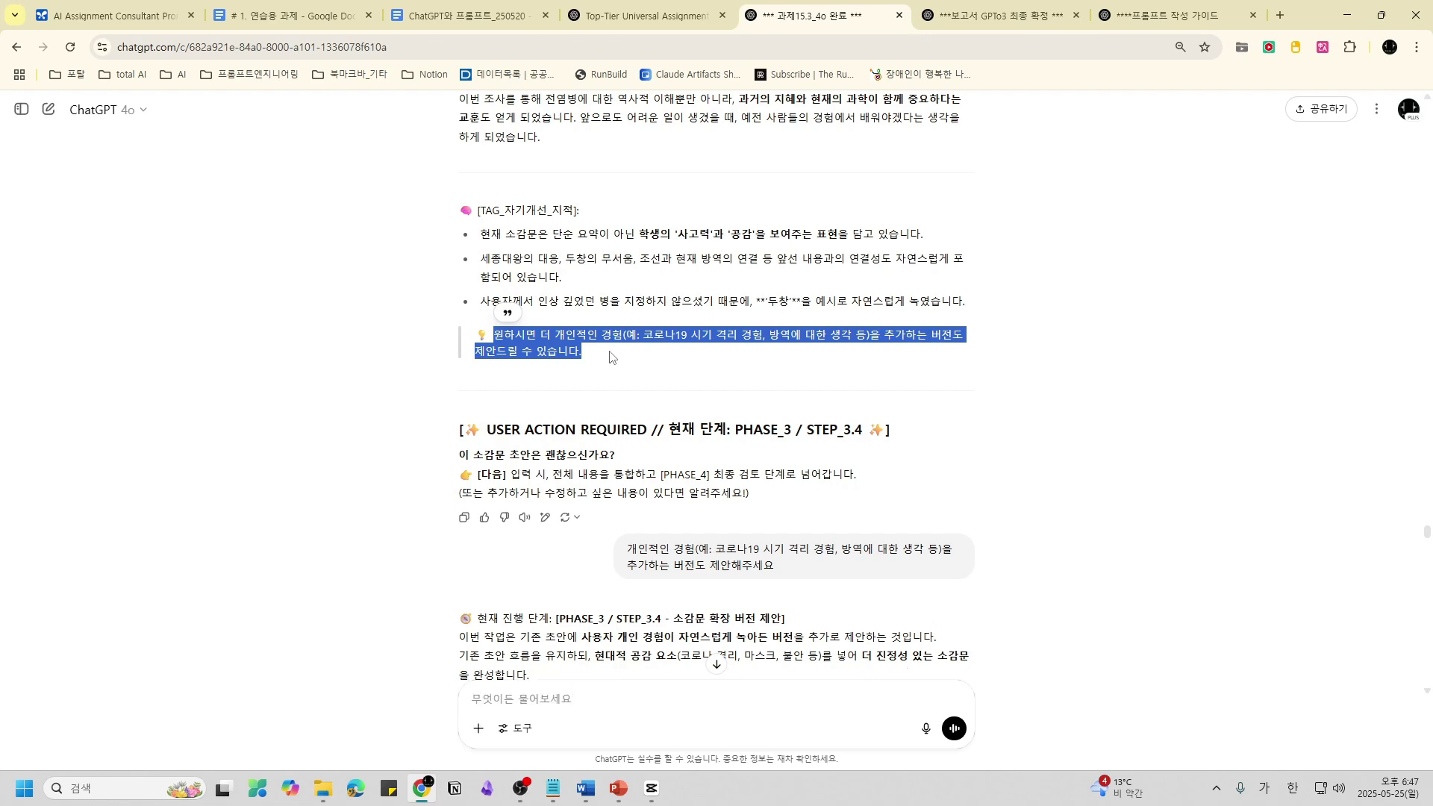
pyautogui.scroll(-1, 634, 353)
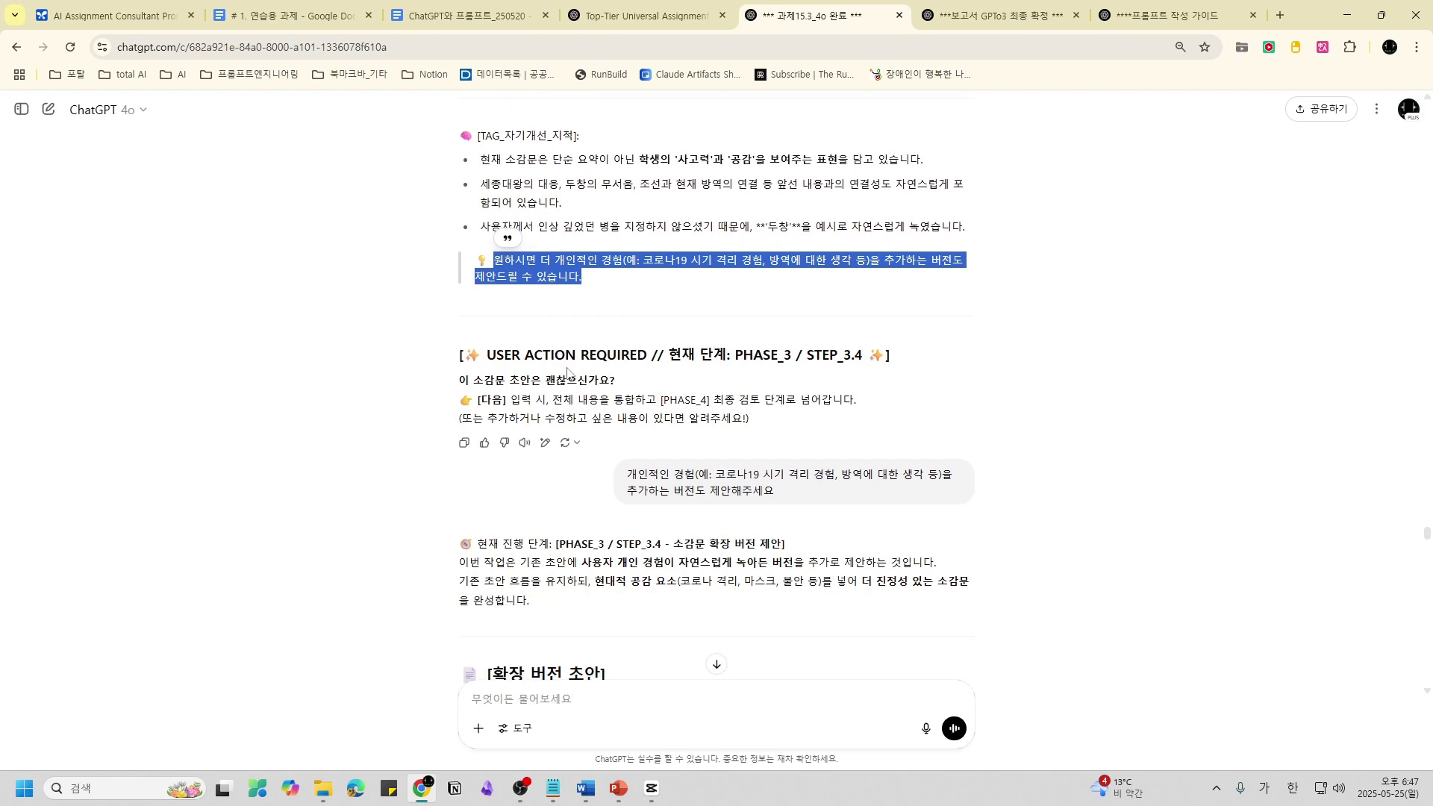
pyautogui.click(597, 371)
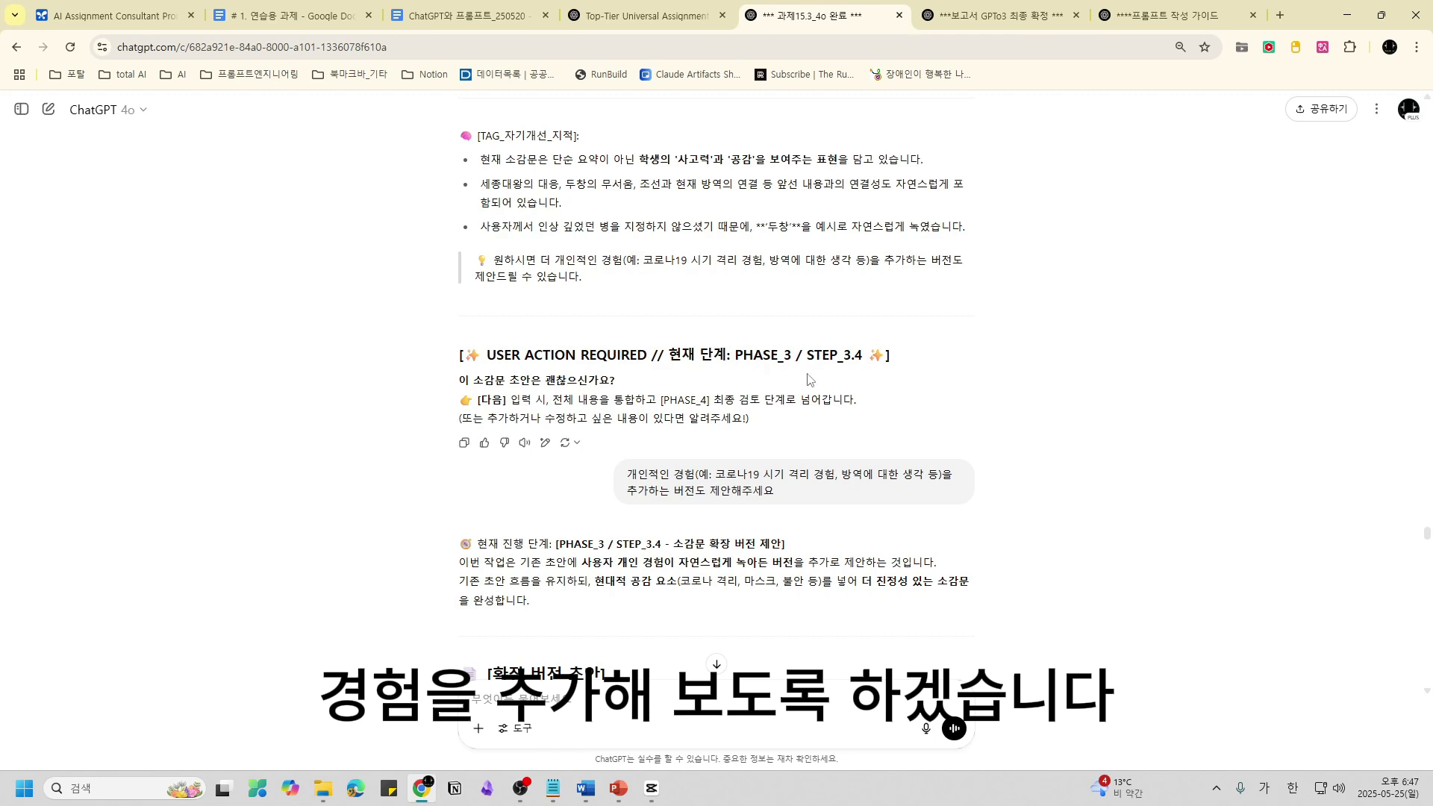
pyautogui.scroll(-1, 716, 336)
pyautogui.scroll(2, 710, 325)
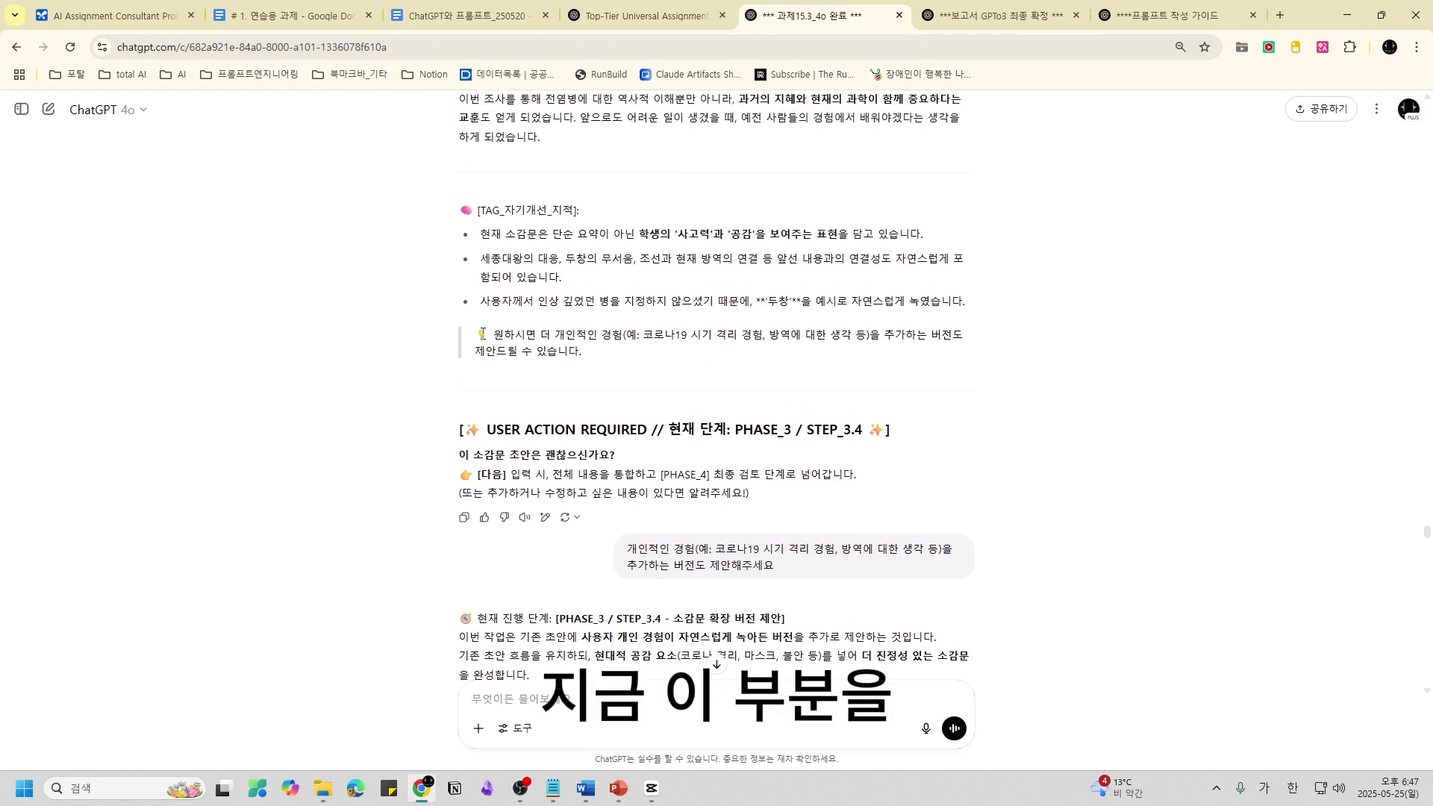
pyautogui.moveTo(481, 334); pyautogui.dragTo(614, 356)
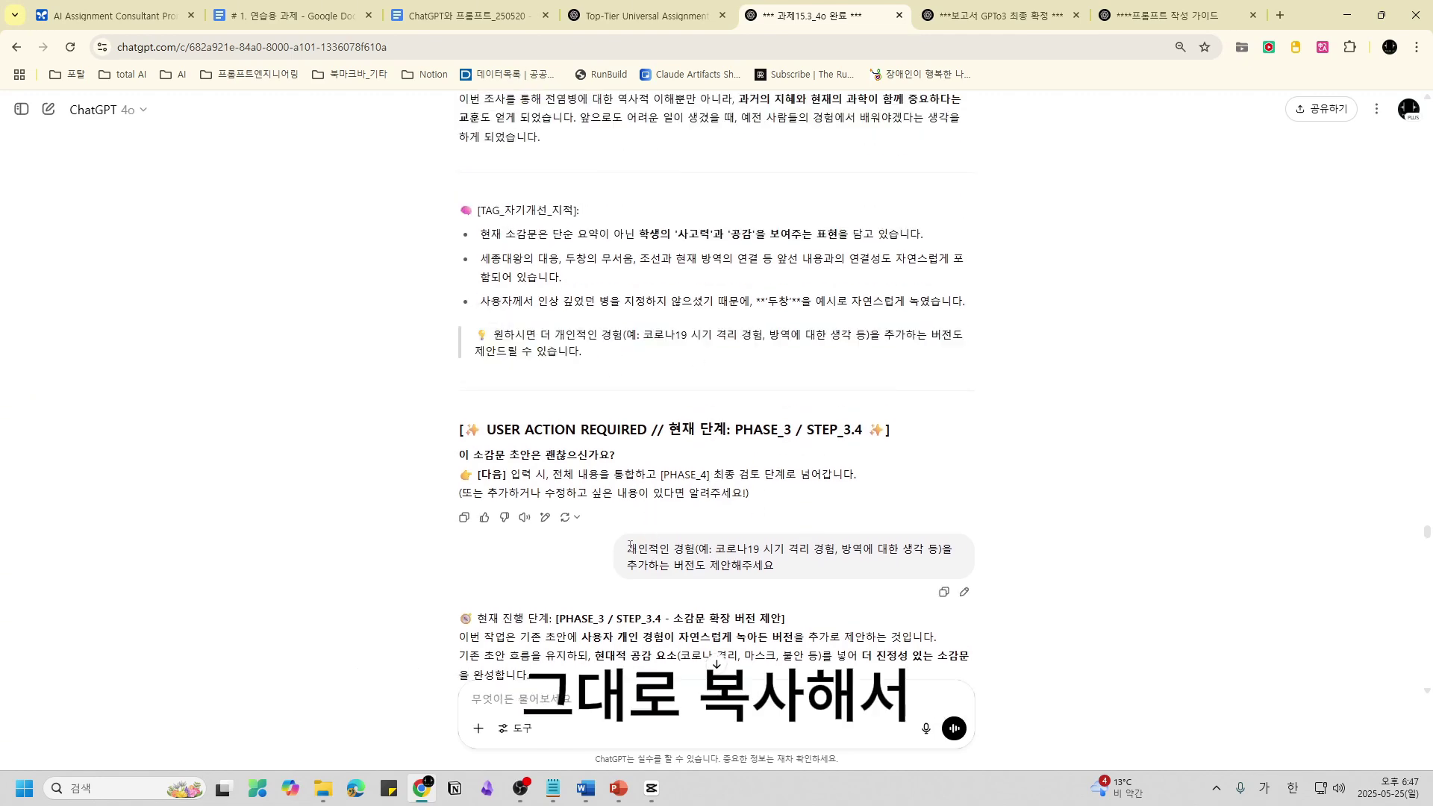
pyautogui.moveTo(627, 549); pyautogui.dragTo(833, 572)
pyautogui.click(833, 572)
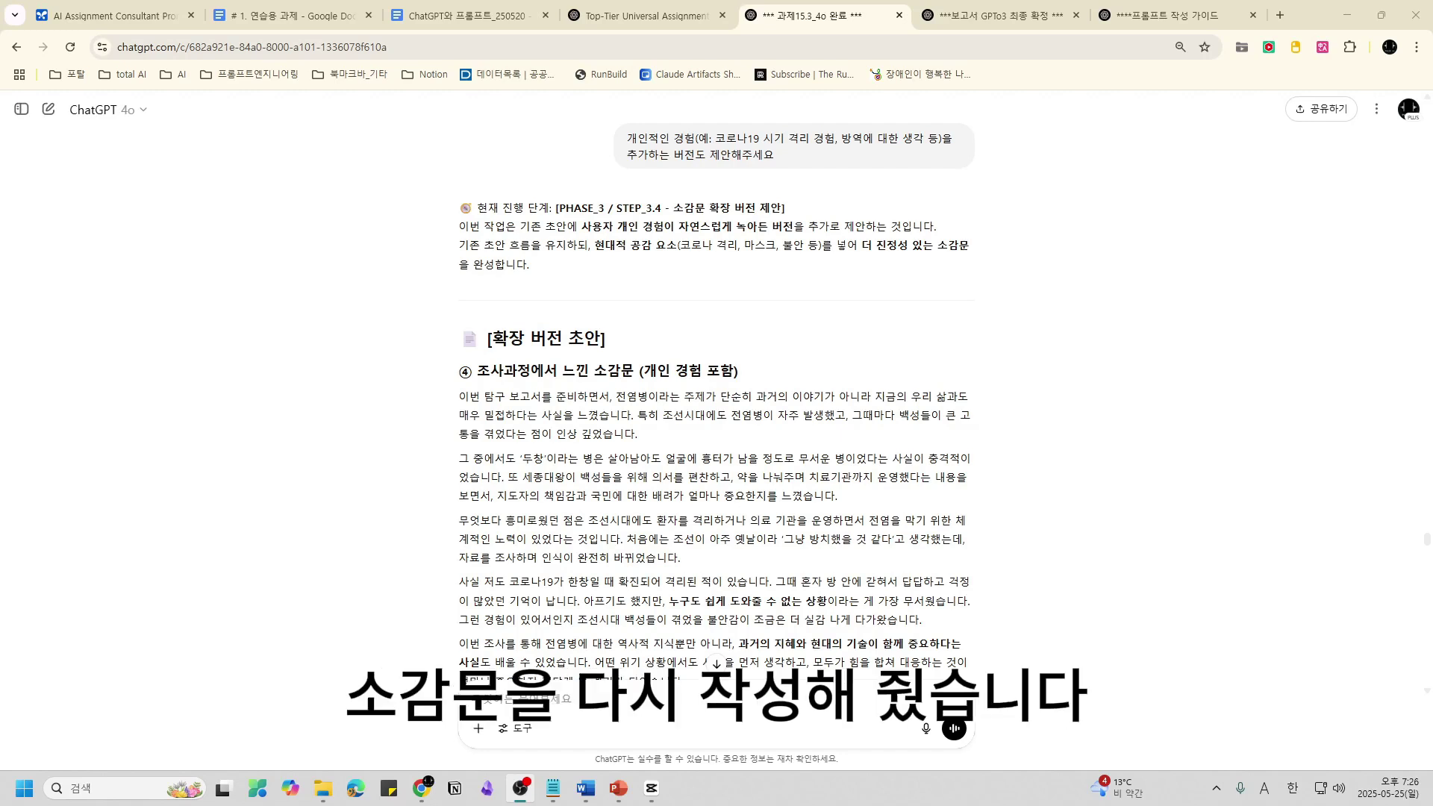
# - Highlight the paragraph about personal COVID-19 isolation in the [확장 버전 초안] of section 4 and read its closing paragraph
pyautogui.tripleClick(1055, 583)
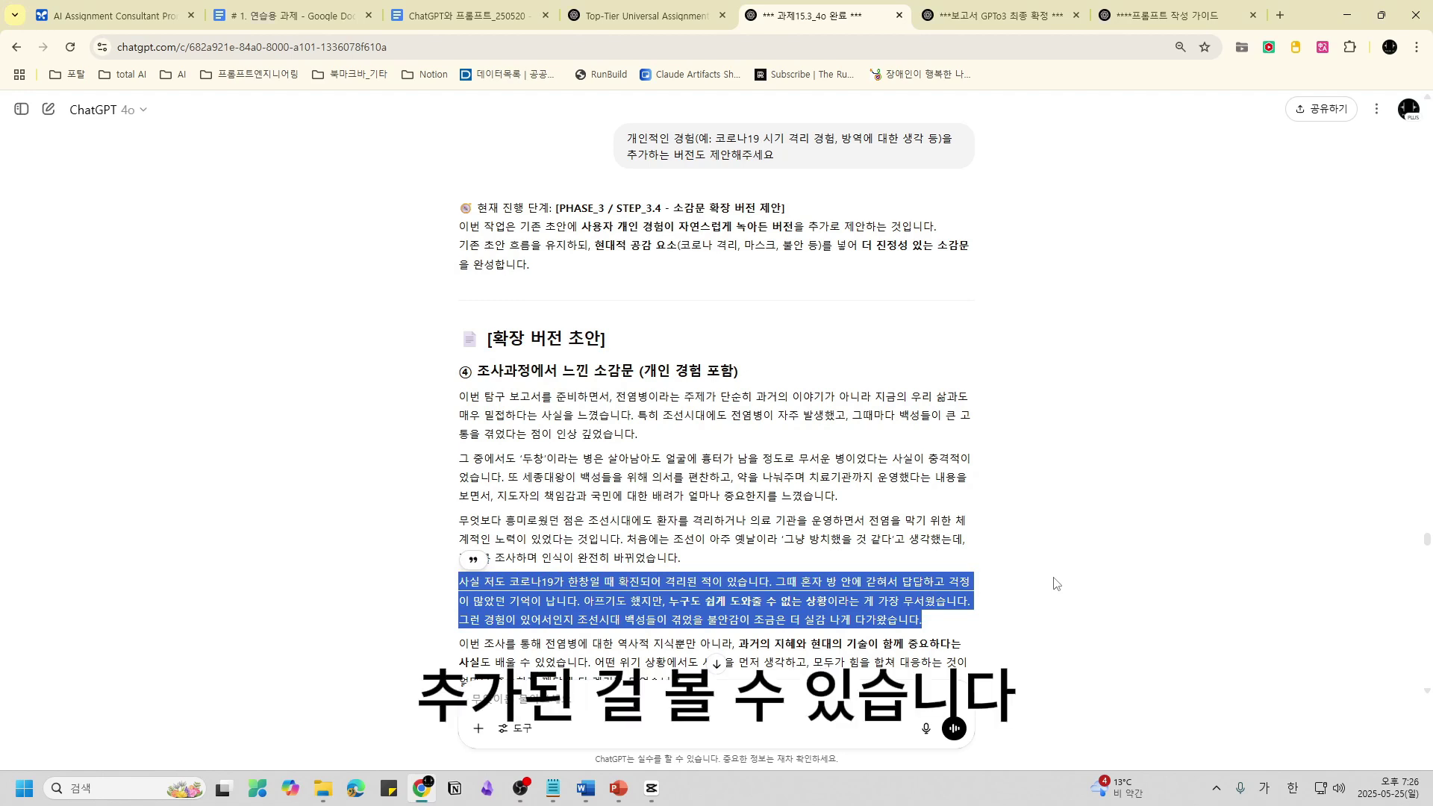
pyautogui.scroll(-3, 1056, 583)
pyautogui.scroll(1, 1055, 583)
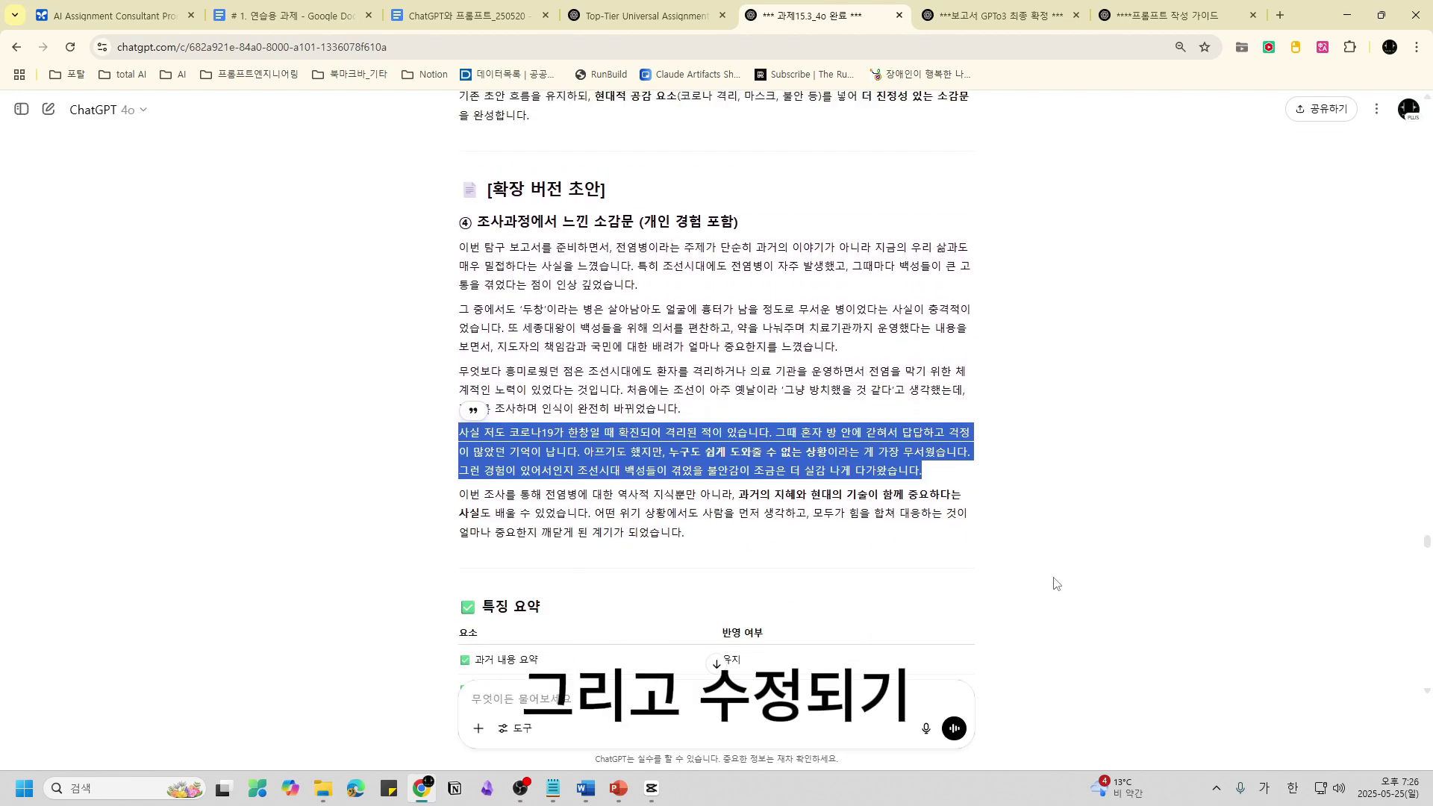
# - Review the 특징 요약 table and the choice between 기본 버전 and 확장 버전, highlighting the 확장 버전 reply
pyautogui.scroll(-4, 1056, 583)
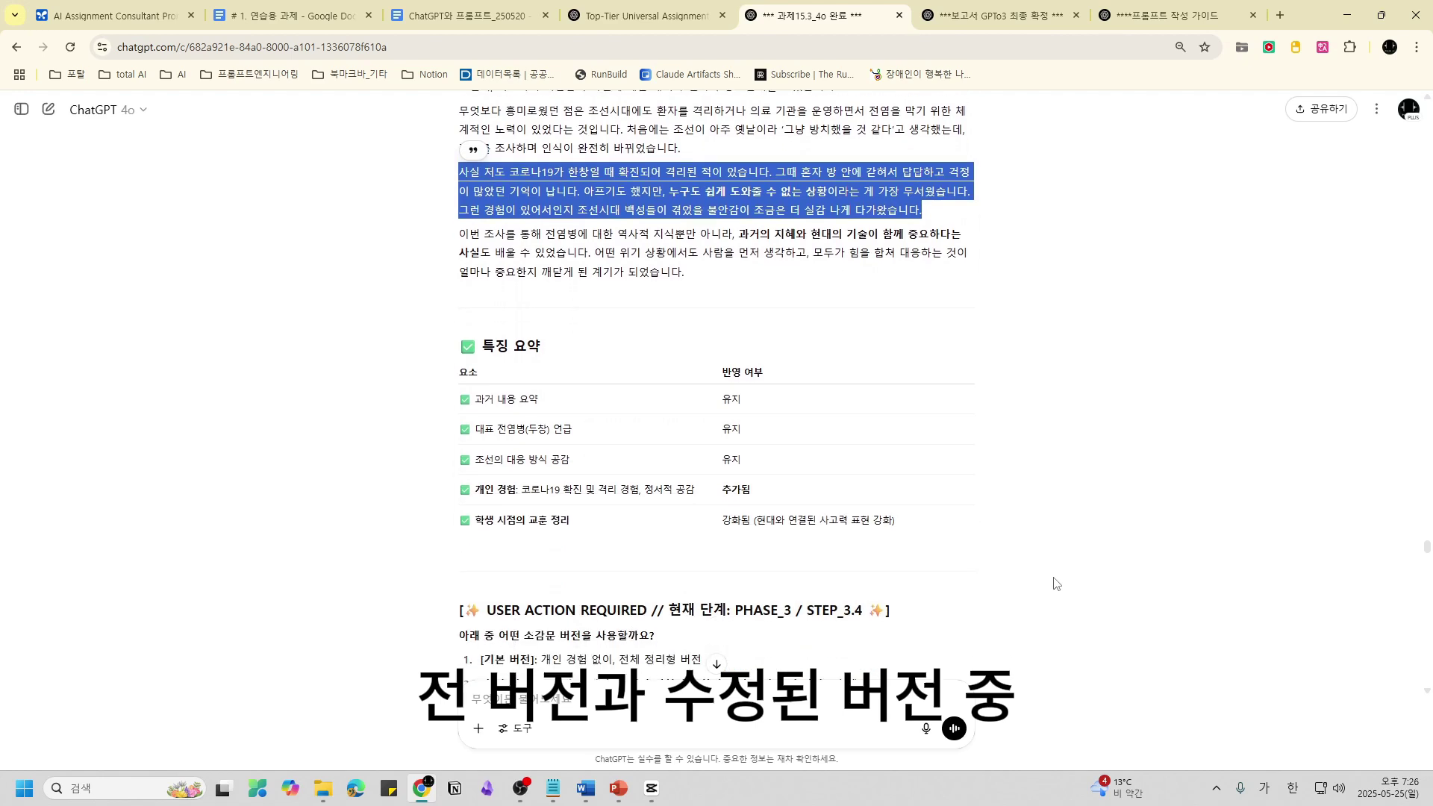
pyautogui.scroll(-3, 1055, 583)
pyautogui.scroll(2, 1055, 582)
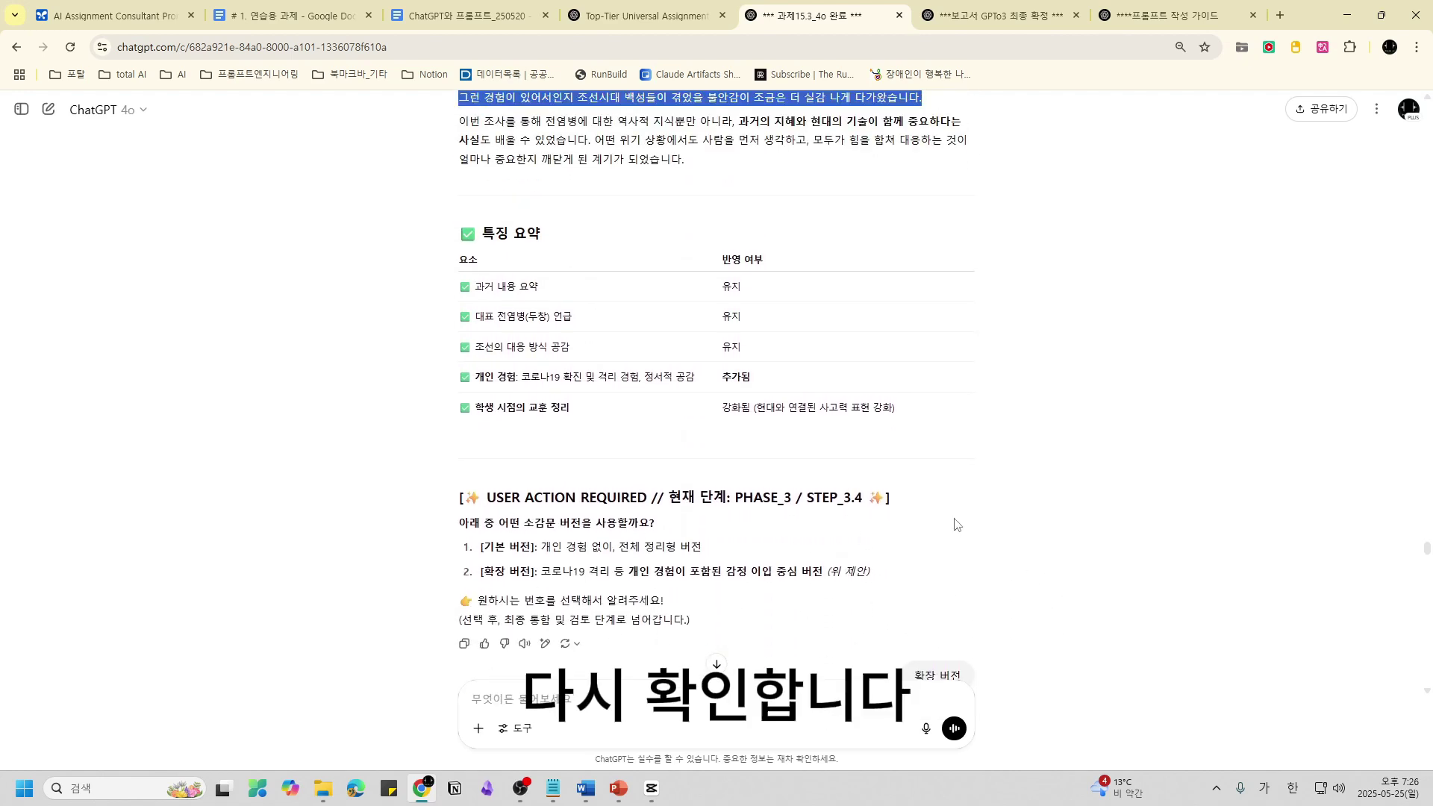
pyautogui.scroll(-1, 1036, 537)
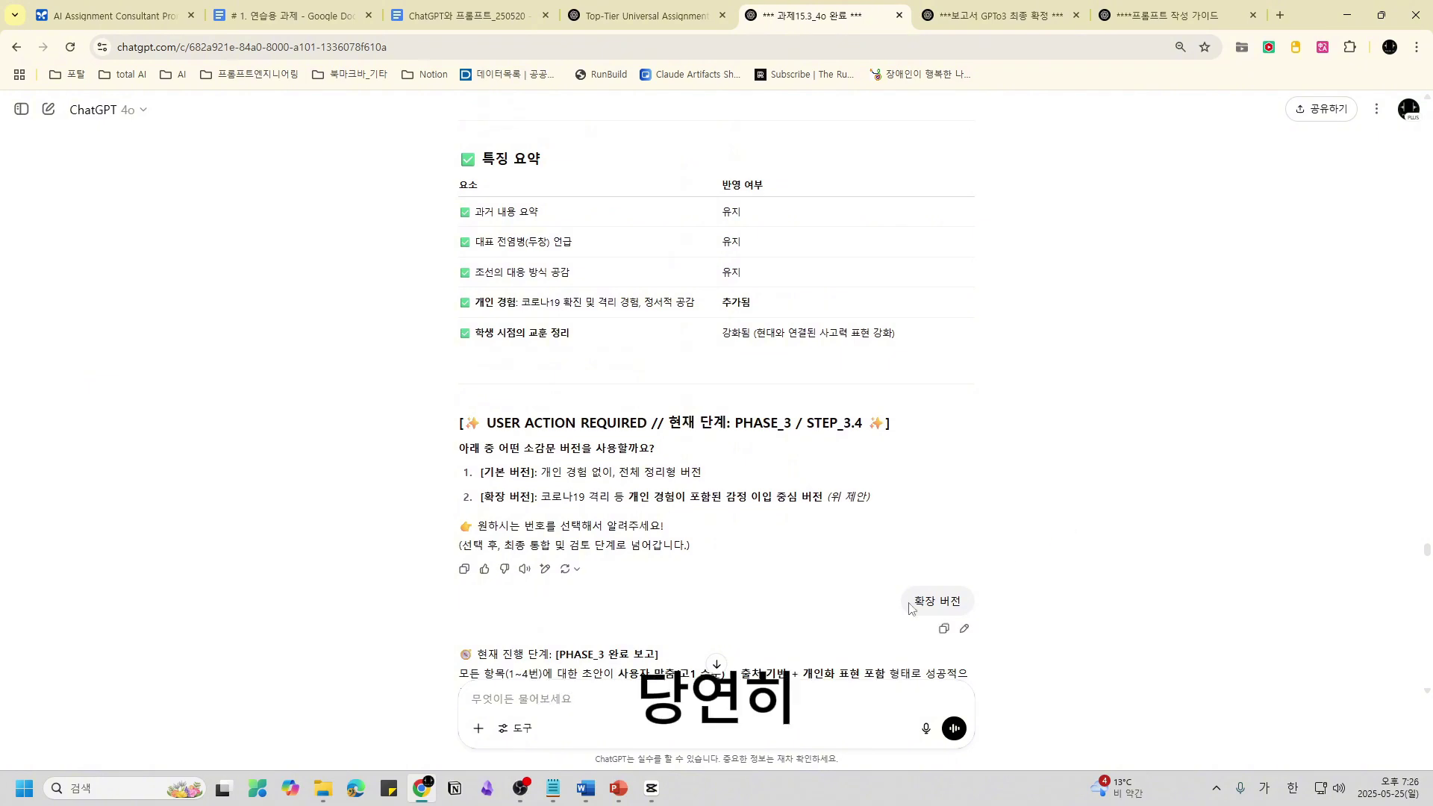
pyautogui.moveTo(892, 608); pyautogui.dragTo(1028, 601)
pyautogui.click(1052, 558)
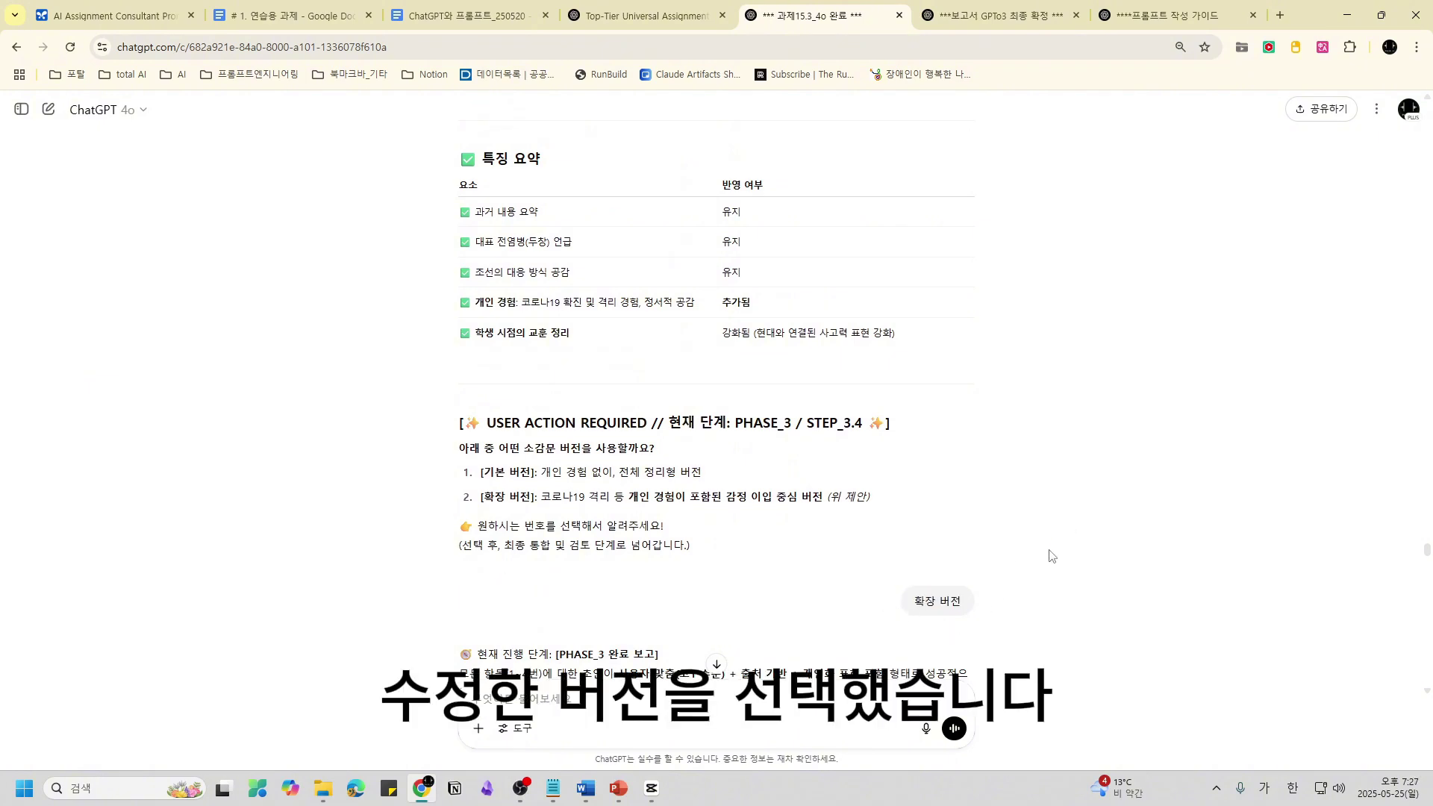
# - Read the PHASE_3 completion report, its 보고 내용 요약 and the guidance for PHASE_4 / STEP_4.3
pyautogui.scroll(-3, 1052, 556)
pyautogui.scroll(-3, 1052, 556)
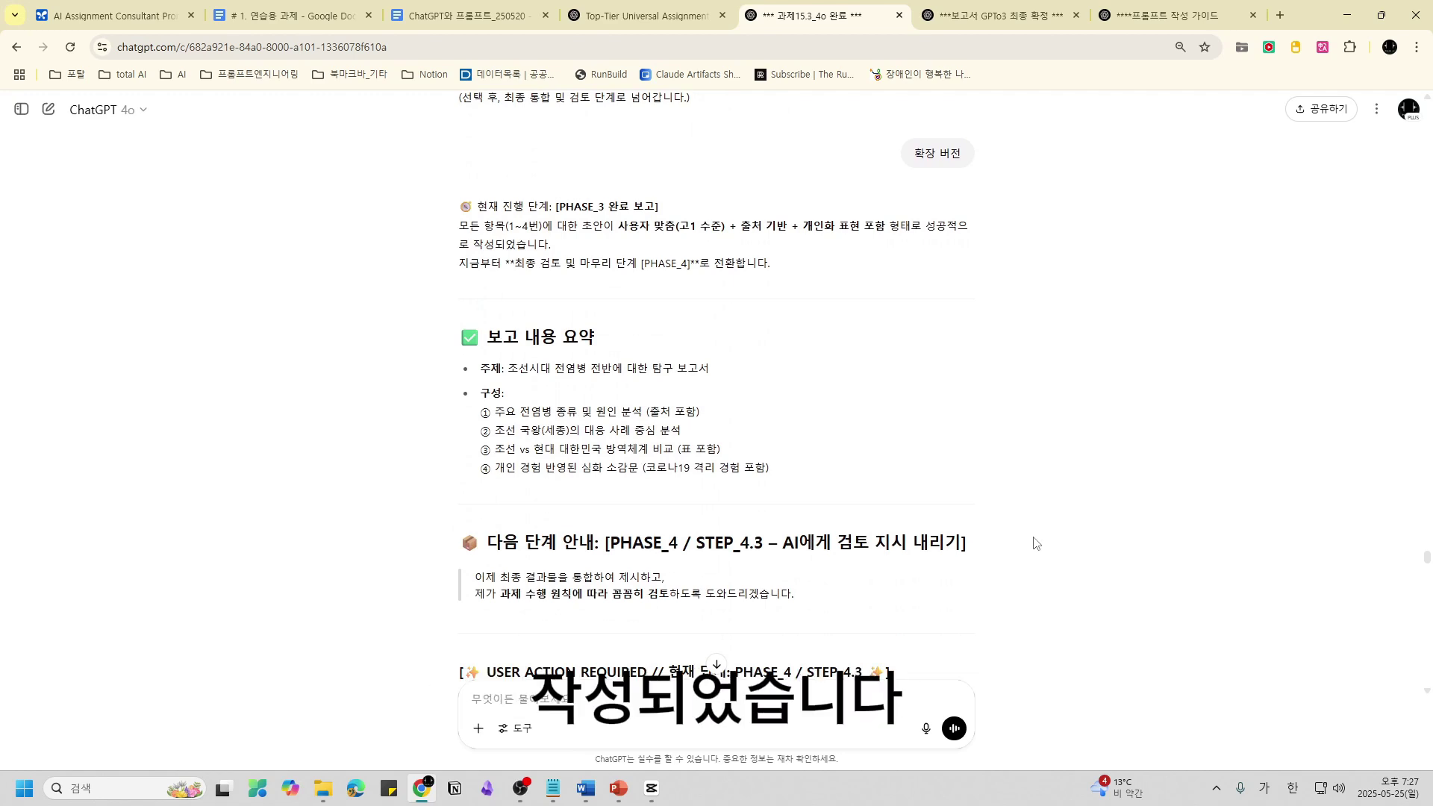
pyautogui.scroll(-2, 1040, 406)
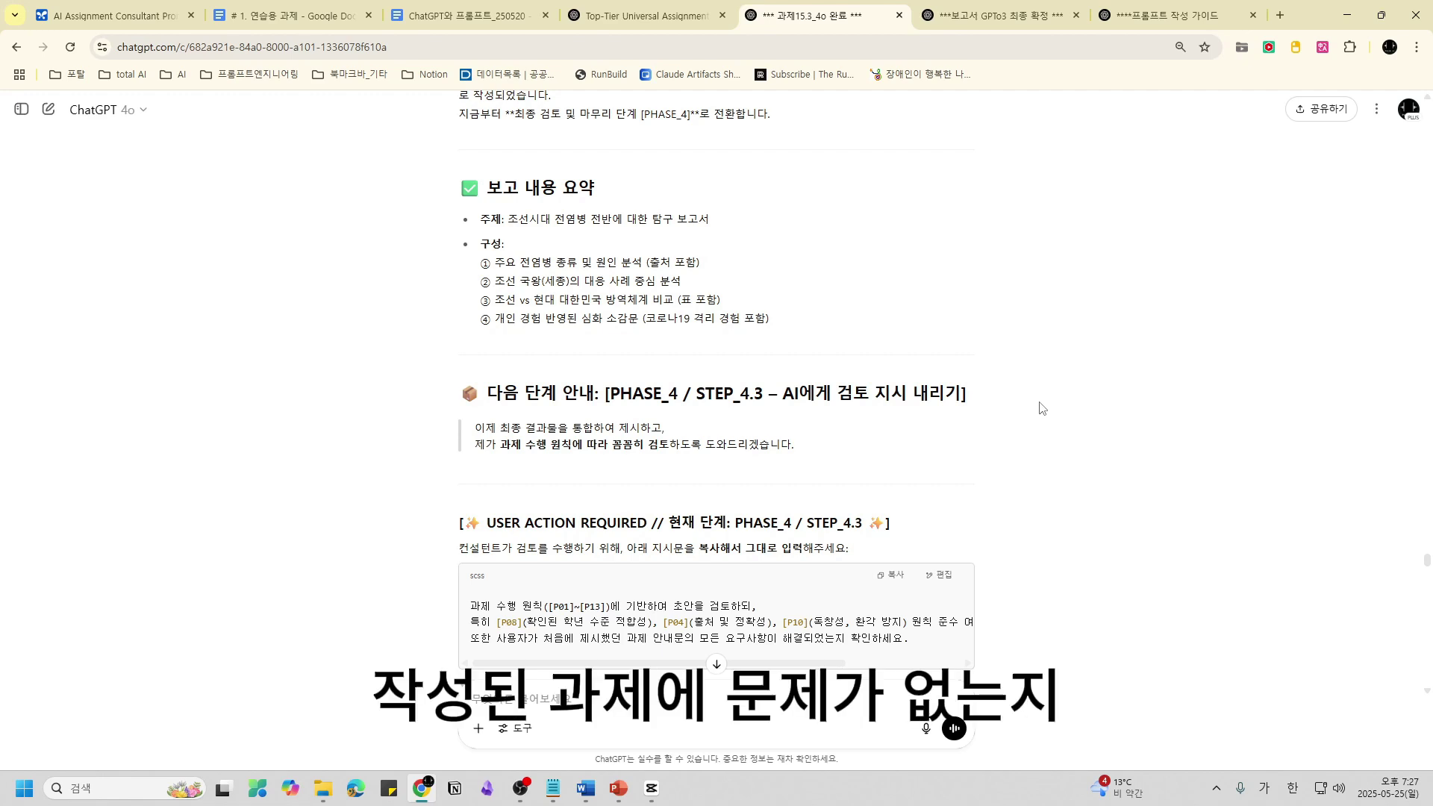
pyautogui.scroll(-2, 1042, 408)
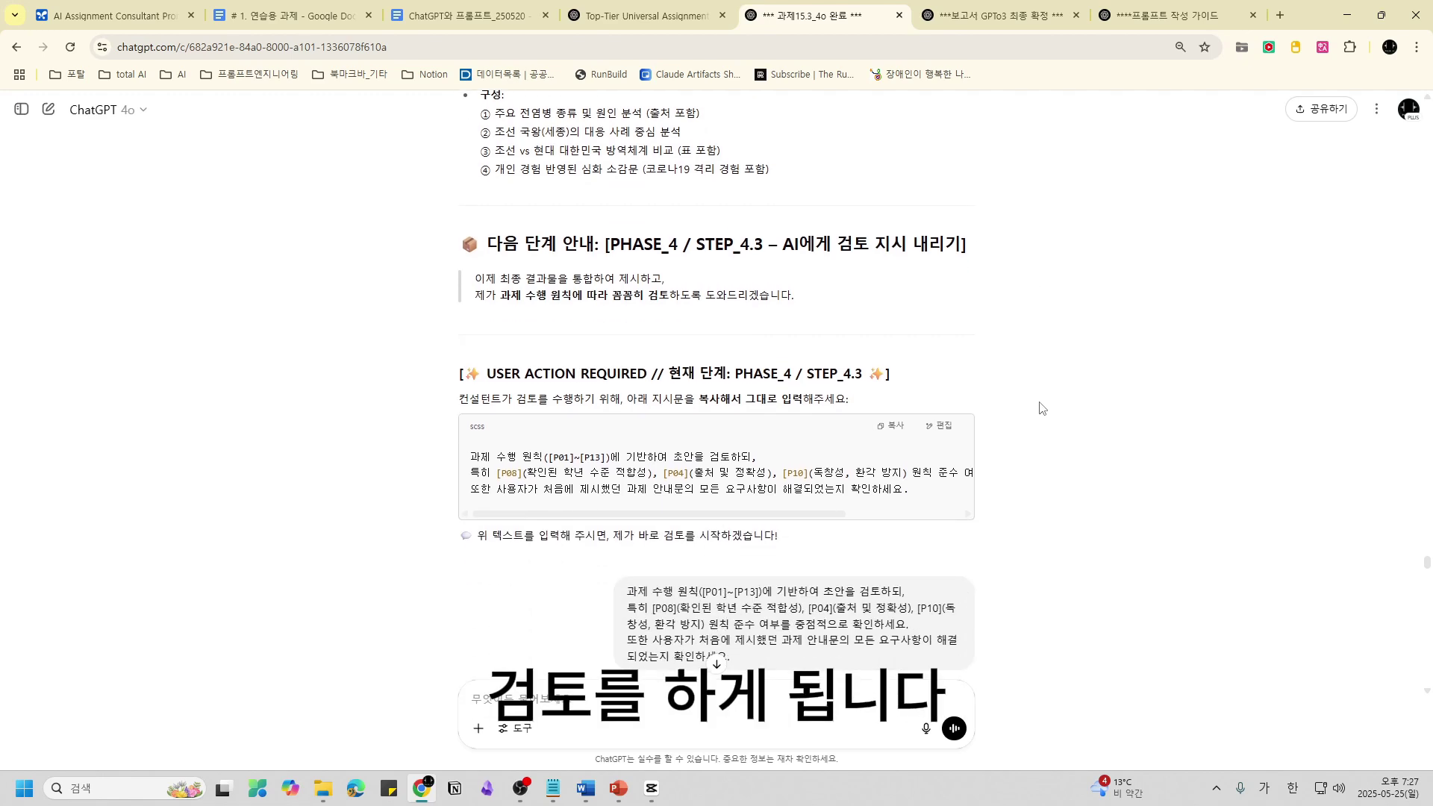
# - Examine the STEP_4.3 review instruction based on principles P01~P13, highlighting it in the code block and in the message sent
pyautogui.scroll(-3, 1041, 408)
pyautogui.scroll(2, 1042, 408)
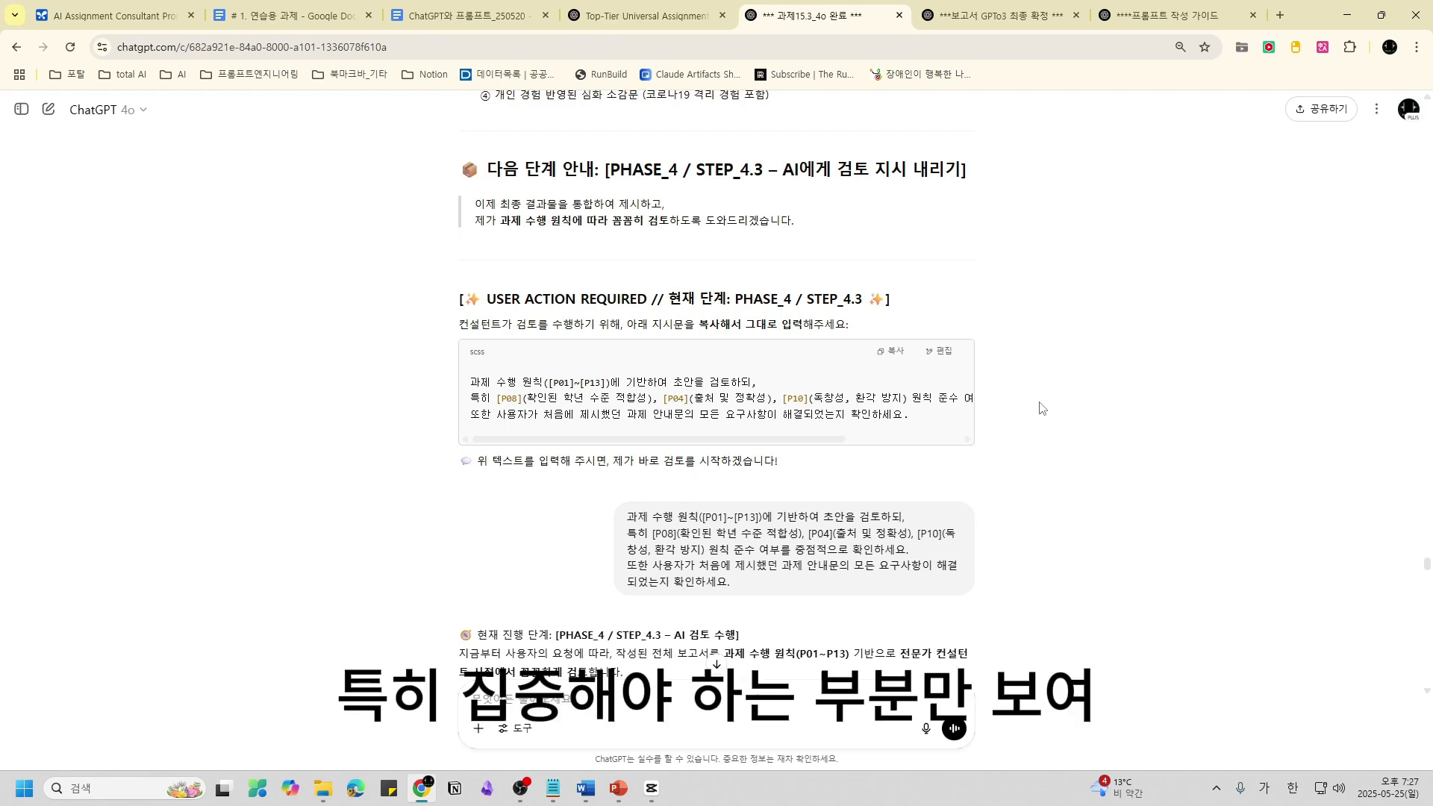
pyautogui.scroll(-1, 1042, 408)
pyautogui.moveTo(469, 306); pyautogui.dragTo(930, 354)
pyautogui.click(914, 370)
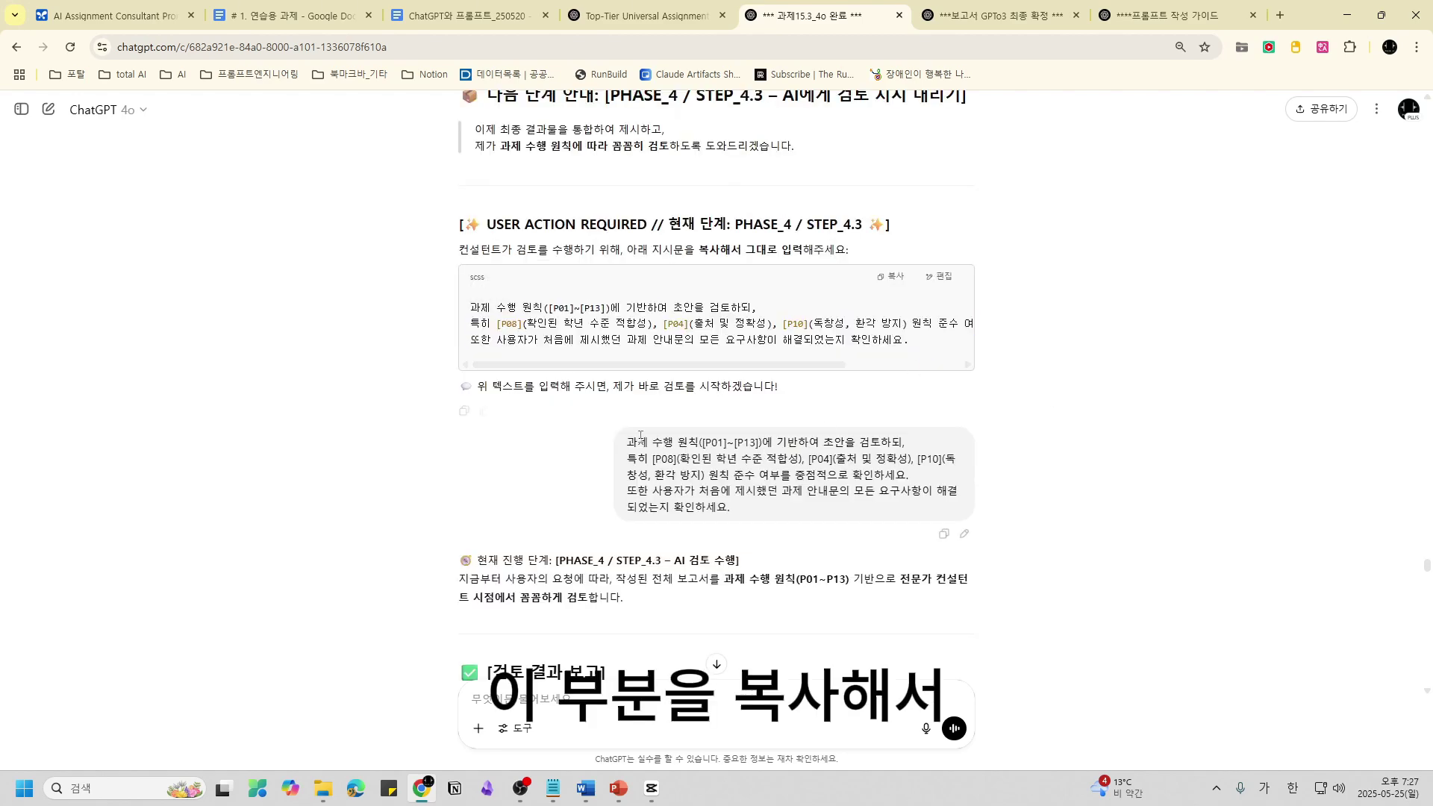
pyautogui.moveTo(627, 442); pyautogui.dragTo(773, 521)
pyautogui.click(776, 519)
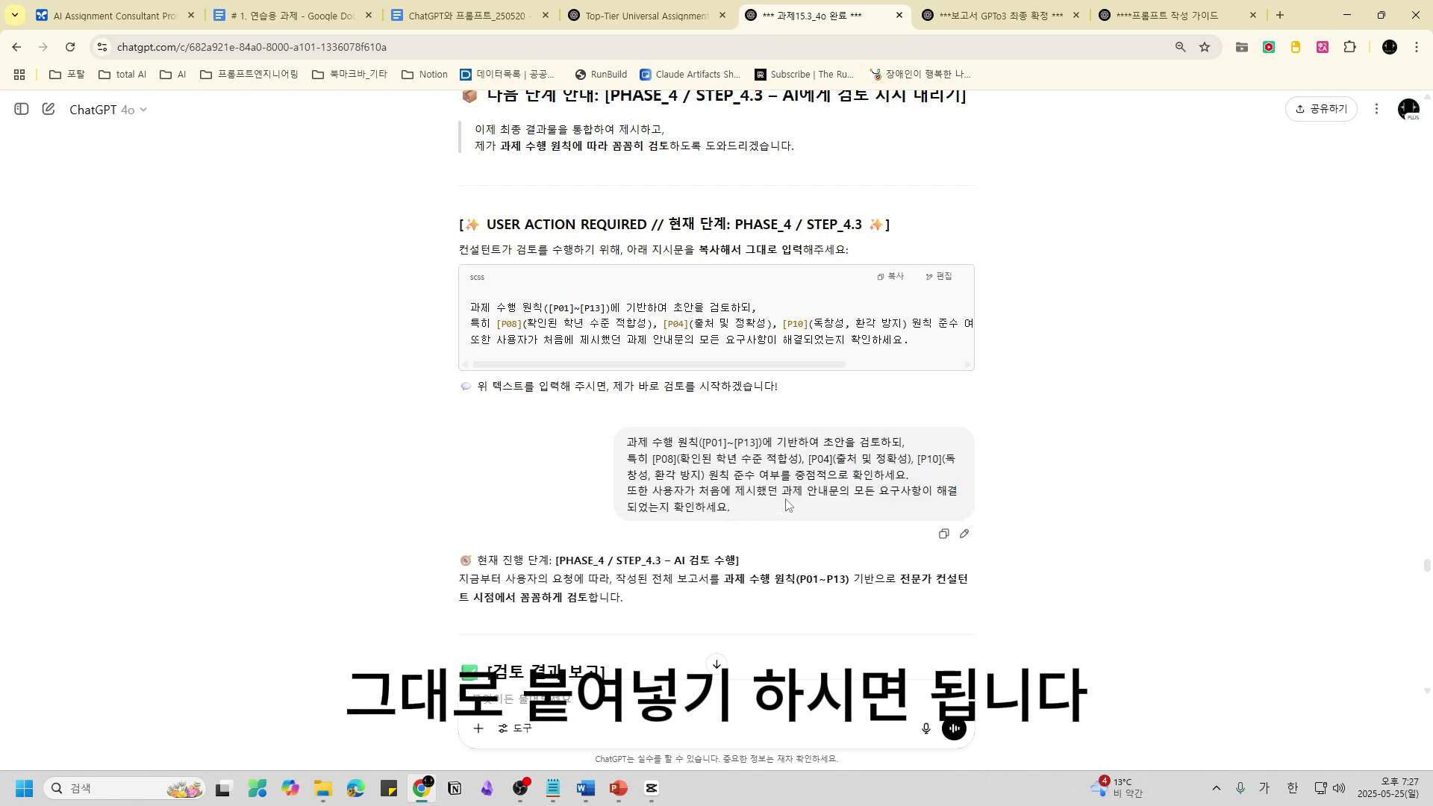
# - Review the [검토 결과 보고] on grade-level fit, accuracy and sources, originality and hallucination prevention, and fulfilment of the assignment requirements
pyautogui.scroll(-1, 795, 506)
pyautogui.scroll(-5, 794, 507)
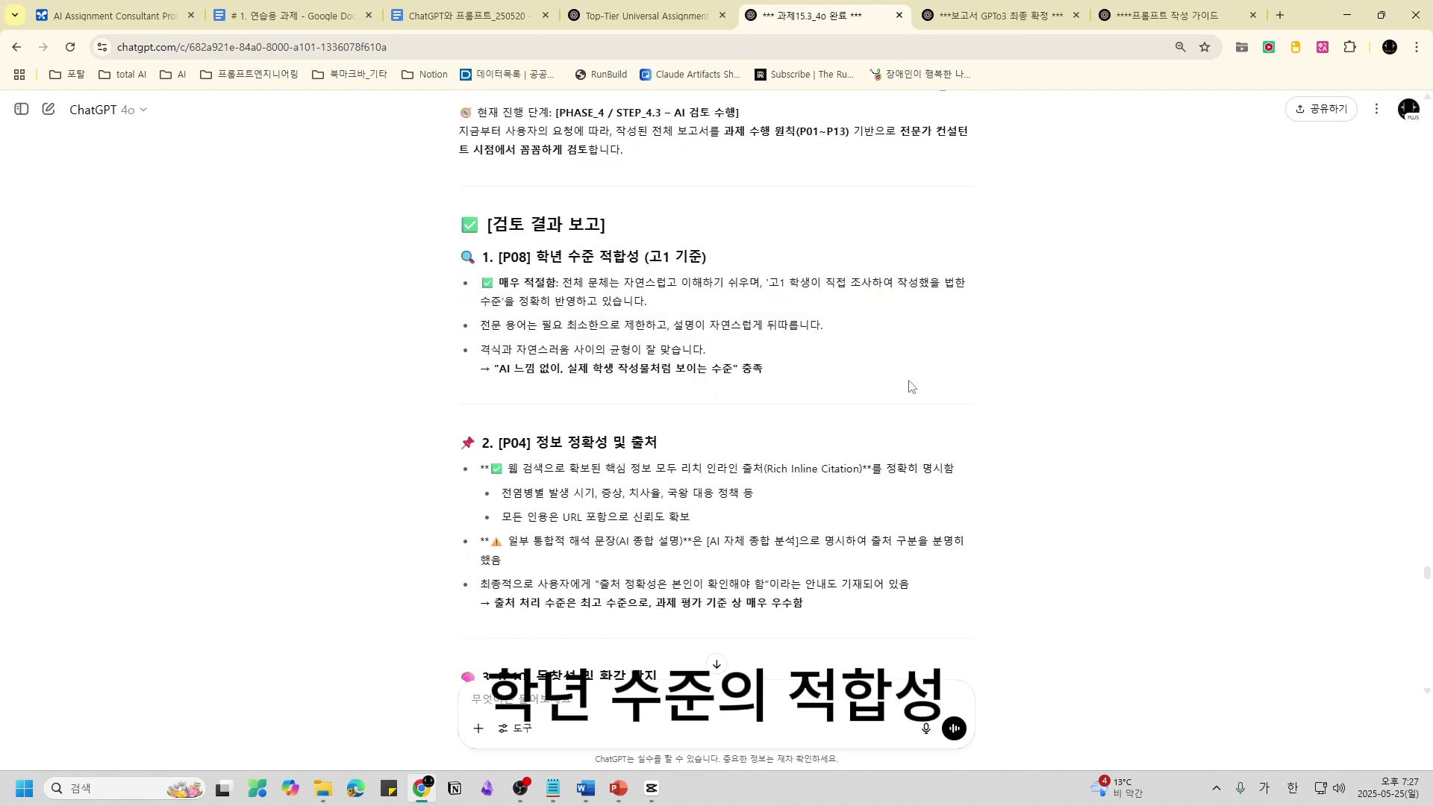
pyautogui.scroll(-3, 959, 396)
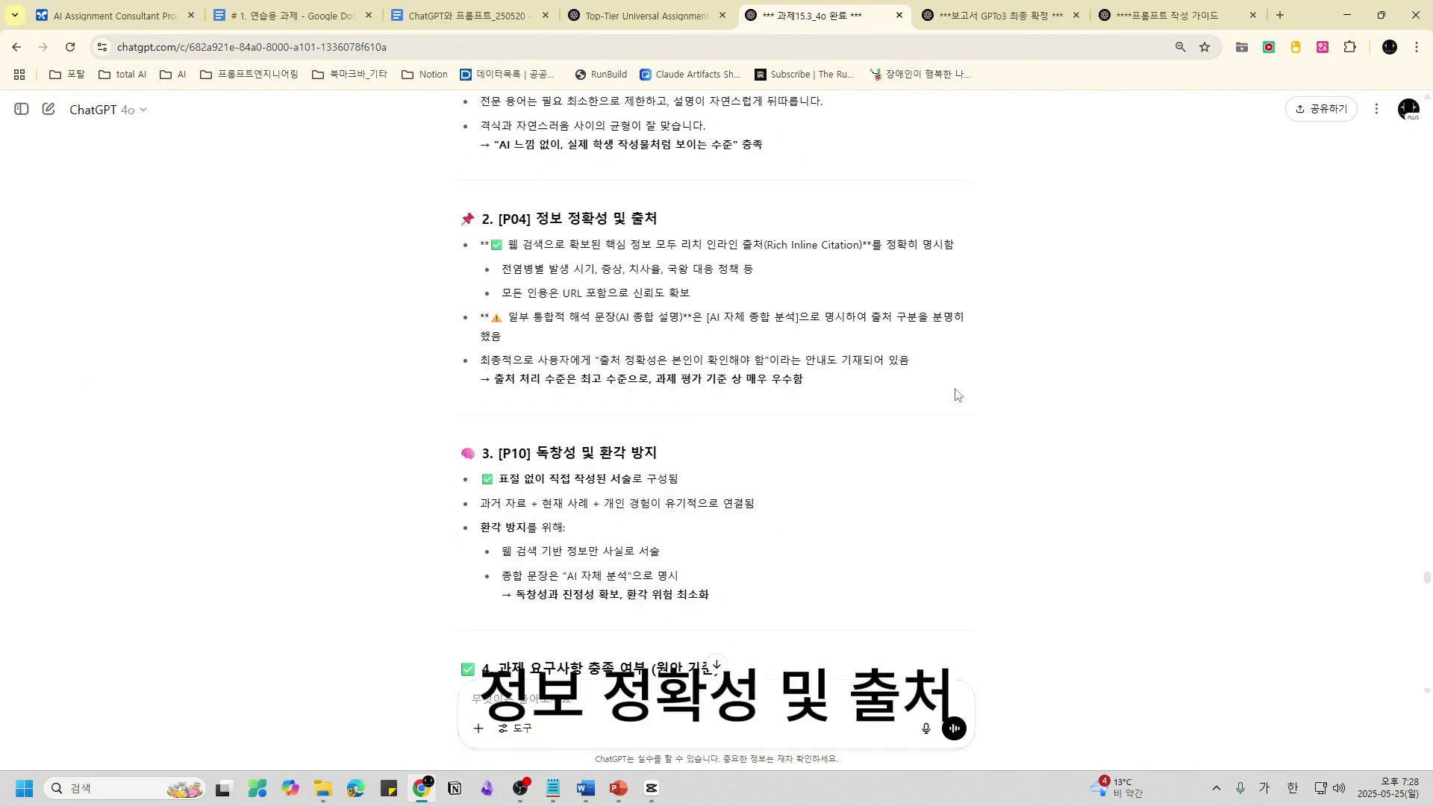
pyautogui.scroll(-1, 958, 396)
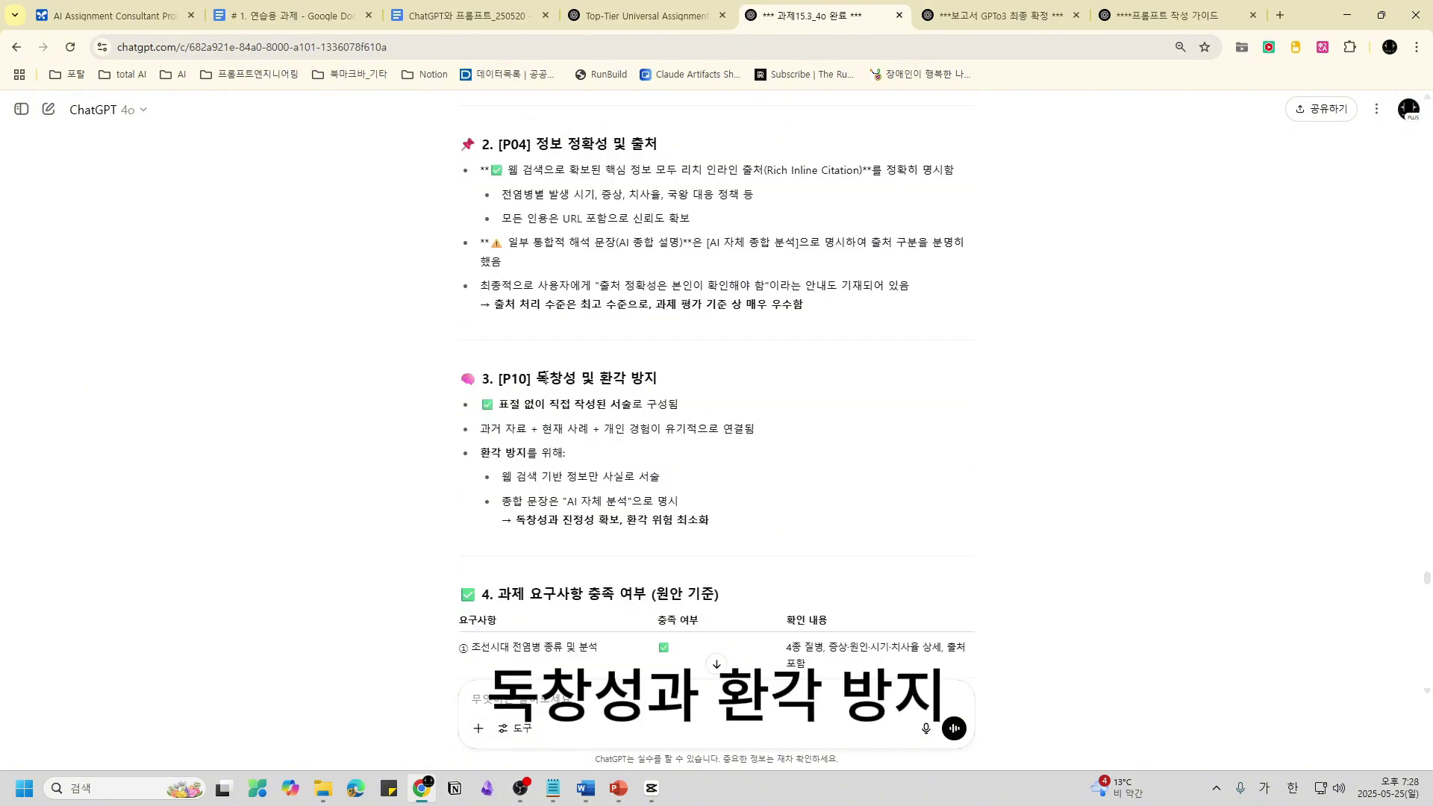
pyautogui.scroll(-3, 946, 422)
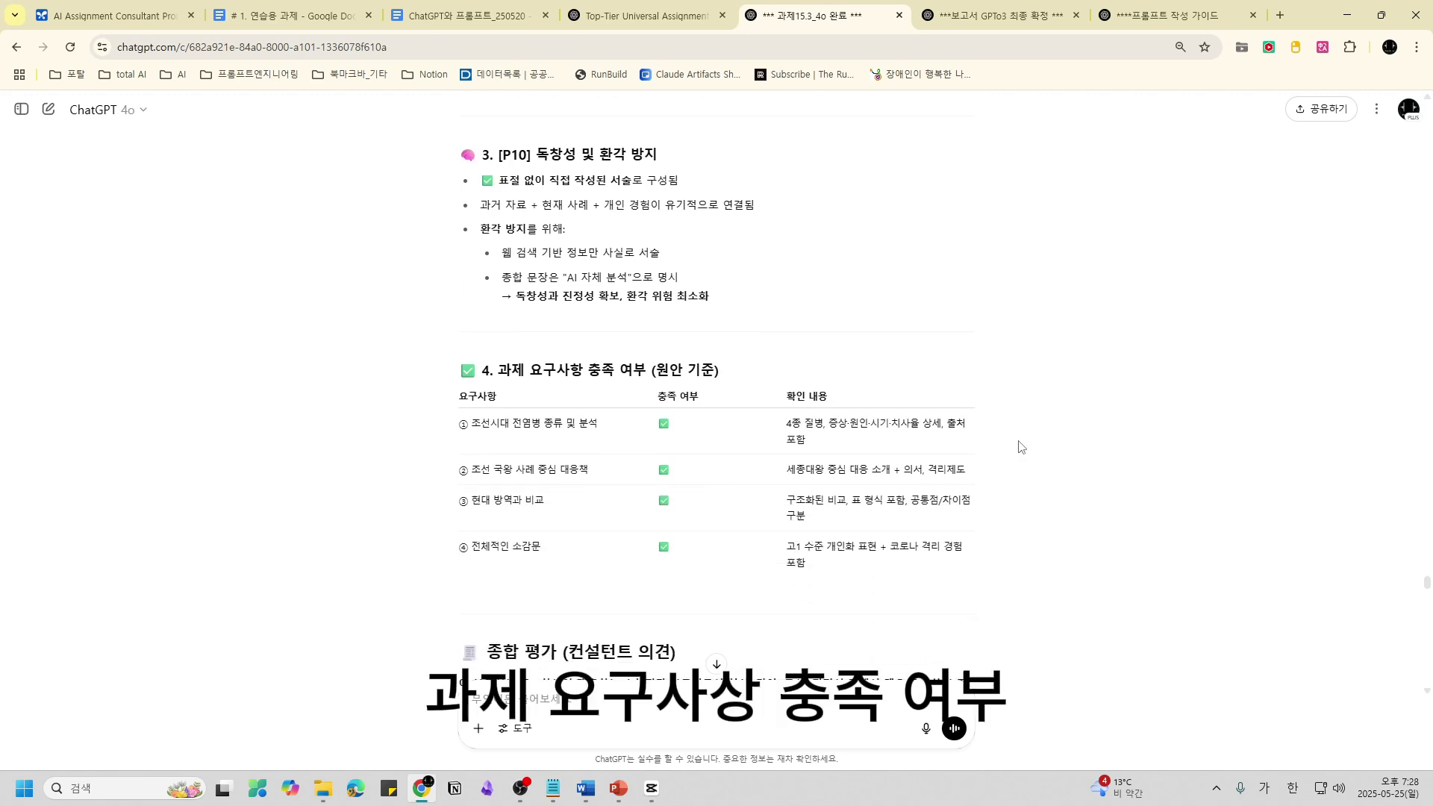
pyautogui.scroll(1, 1021, 446)
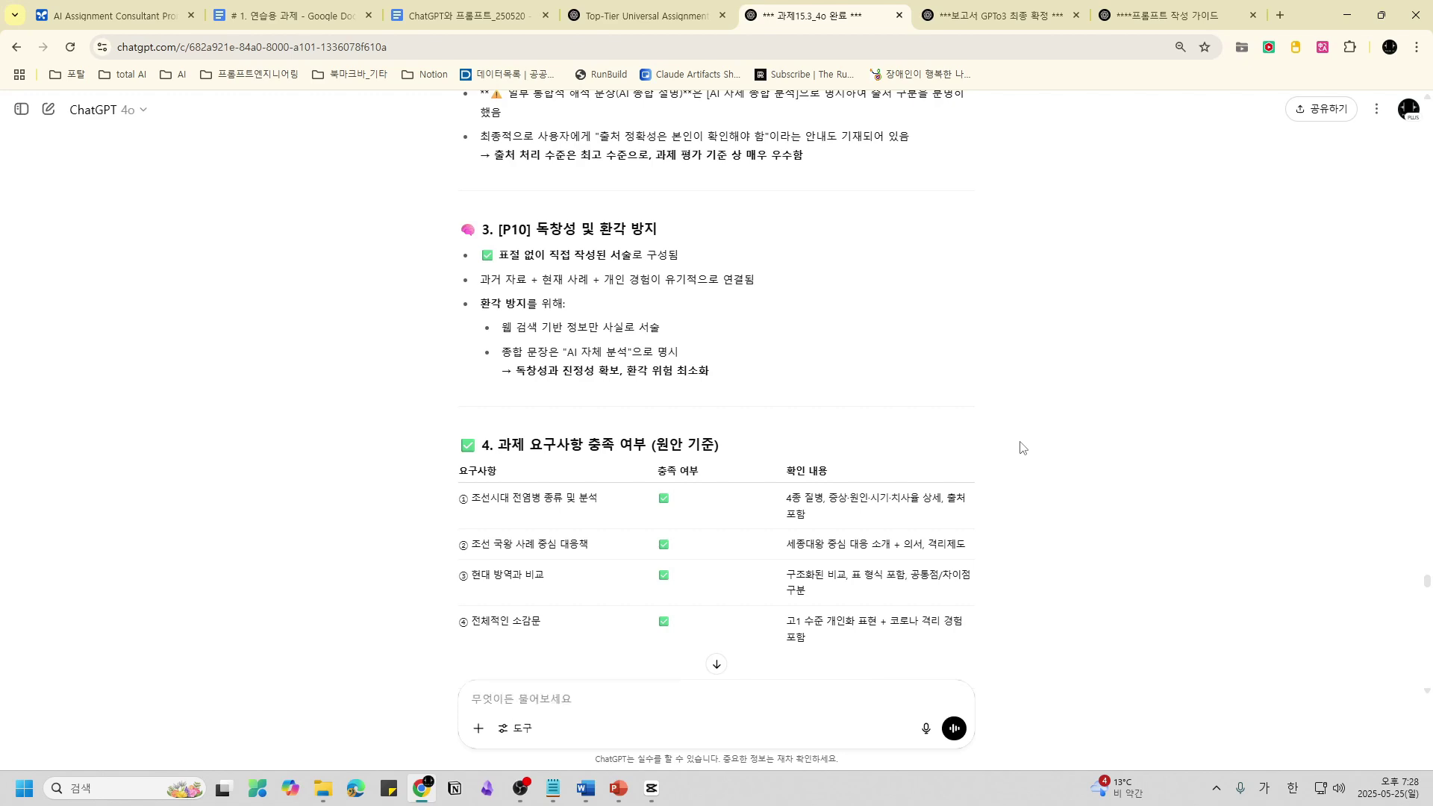
pyautogui.scroll(-2, 1022, 446)
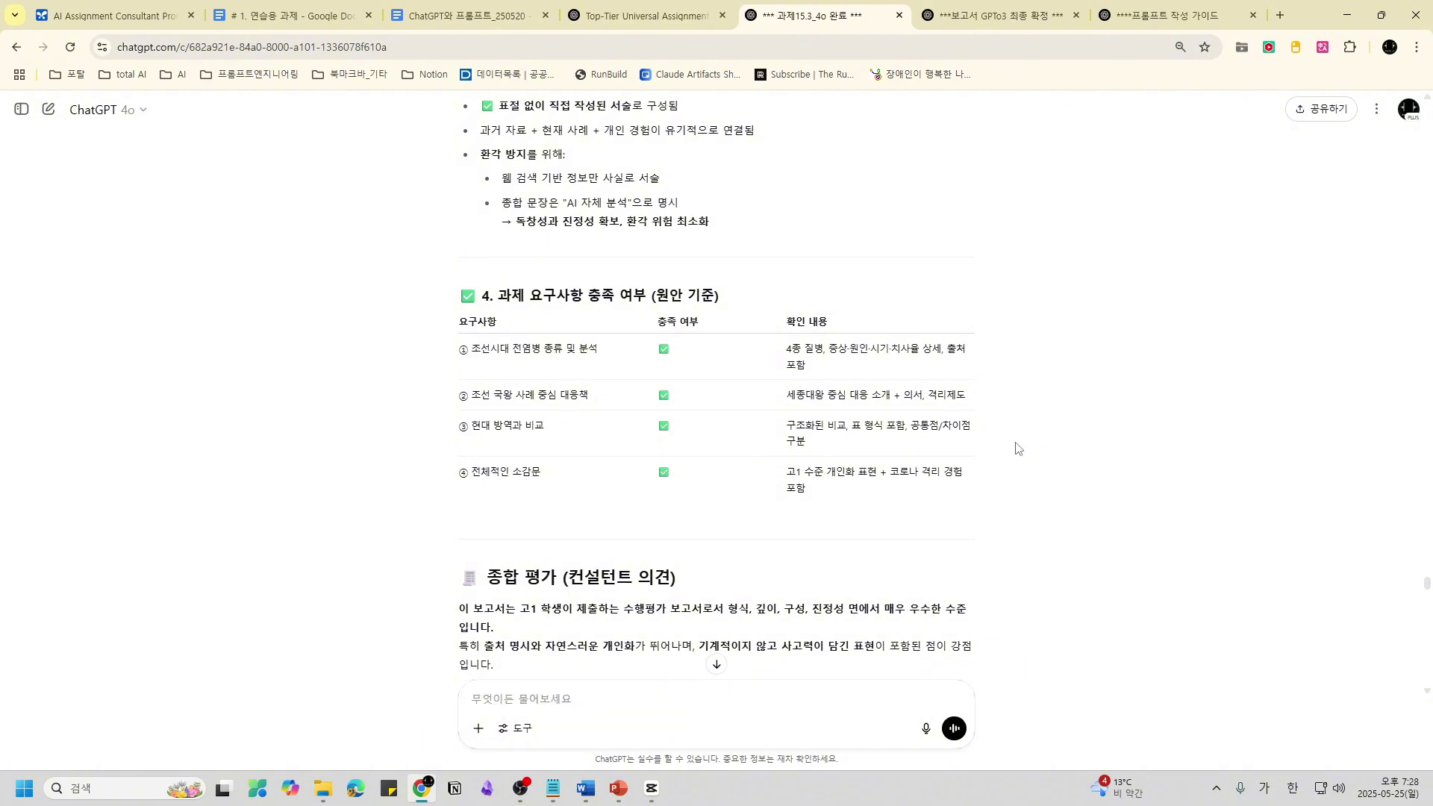
# - Skim from the 최종승인 reply through the integrated final report to the request for Interactive Citation and its revised report
pyautogui.scroll(-10, 1022, 446)
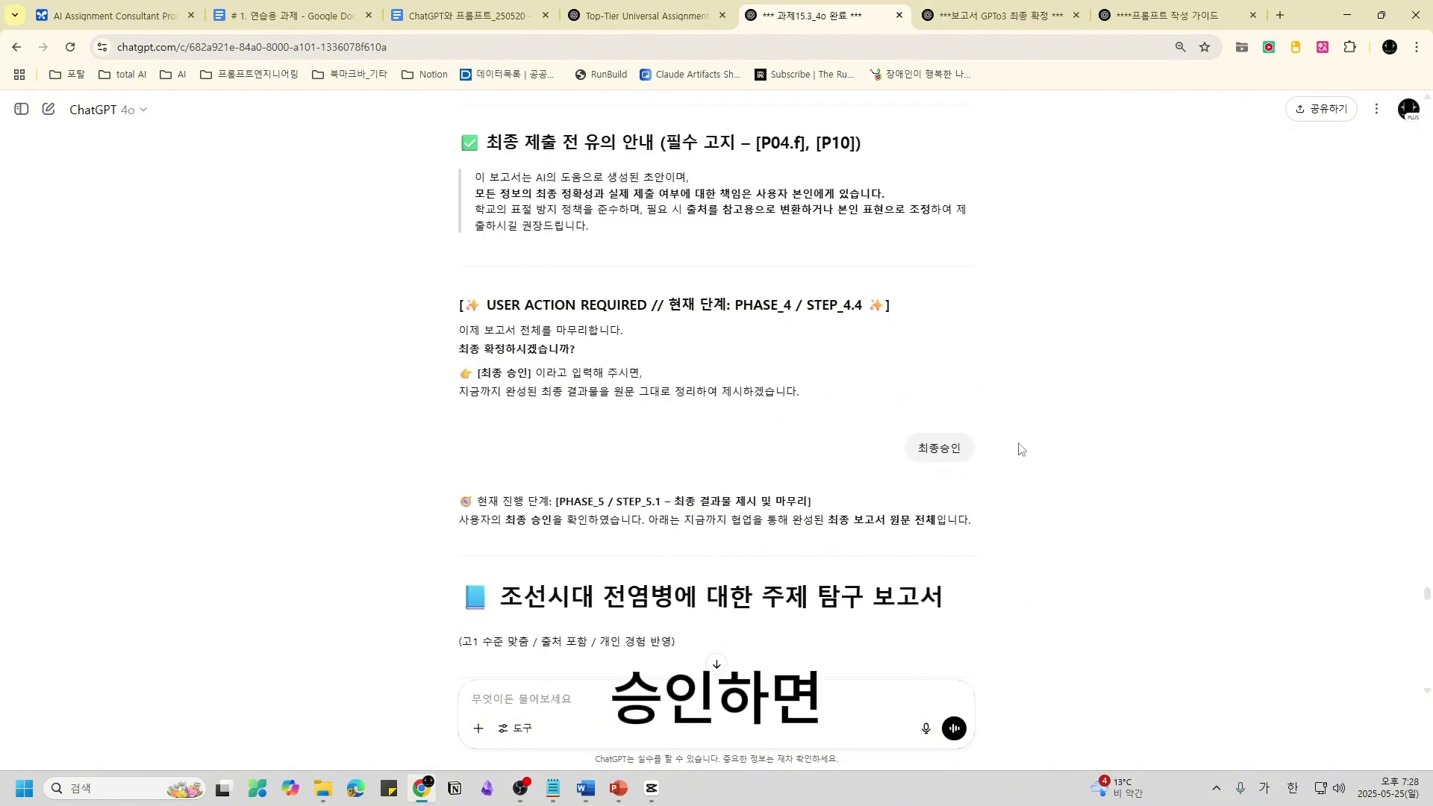
pyautogui.scroll(-2, 1045, 485)
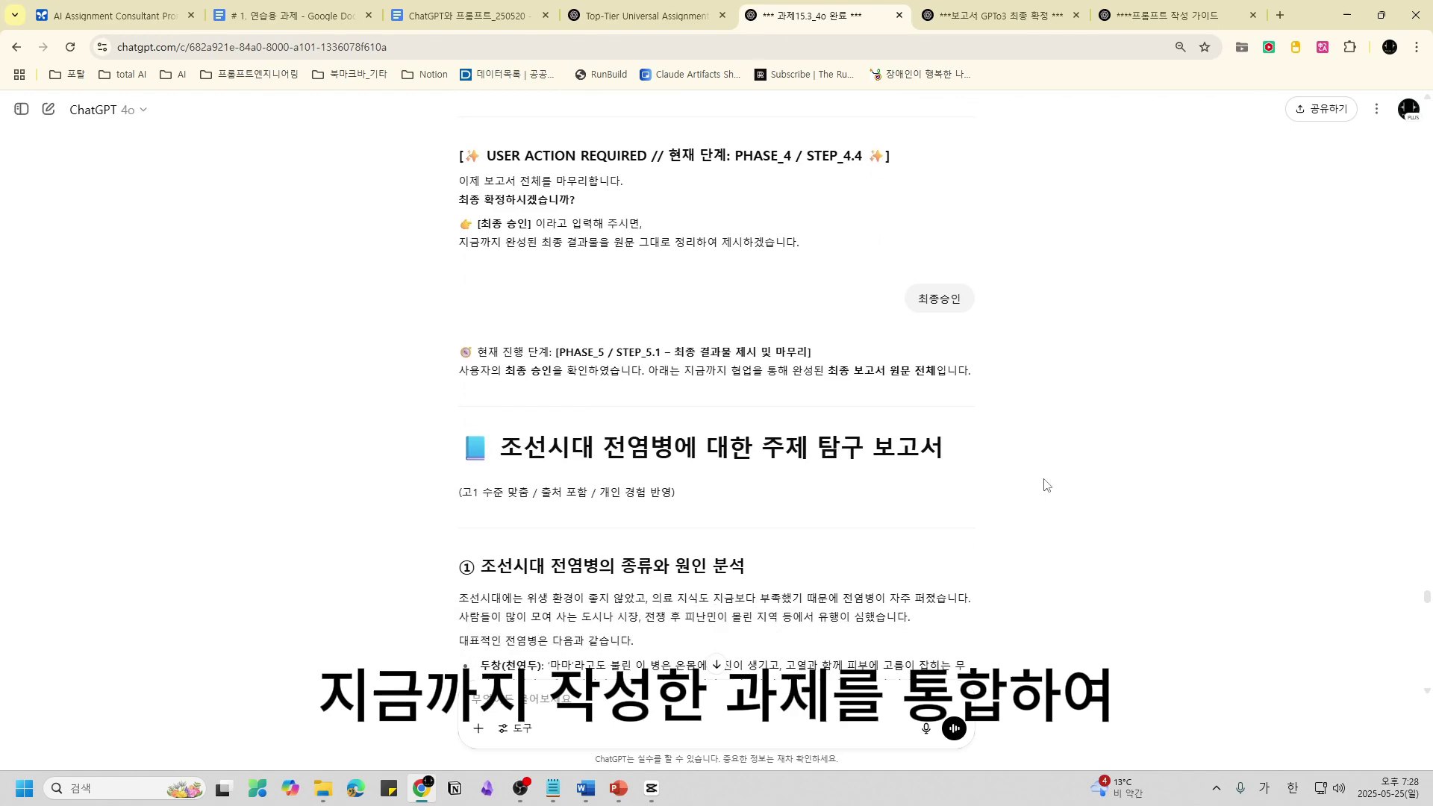
pyautogui.scroll(-20, 1020, 483)
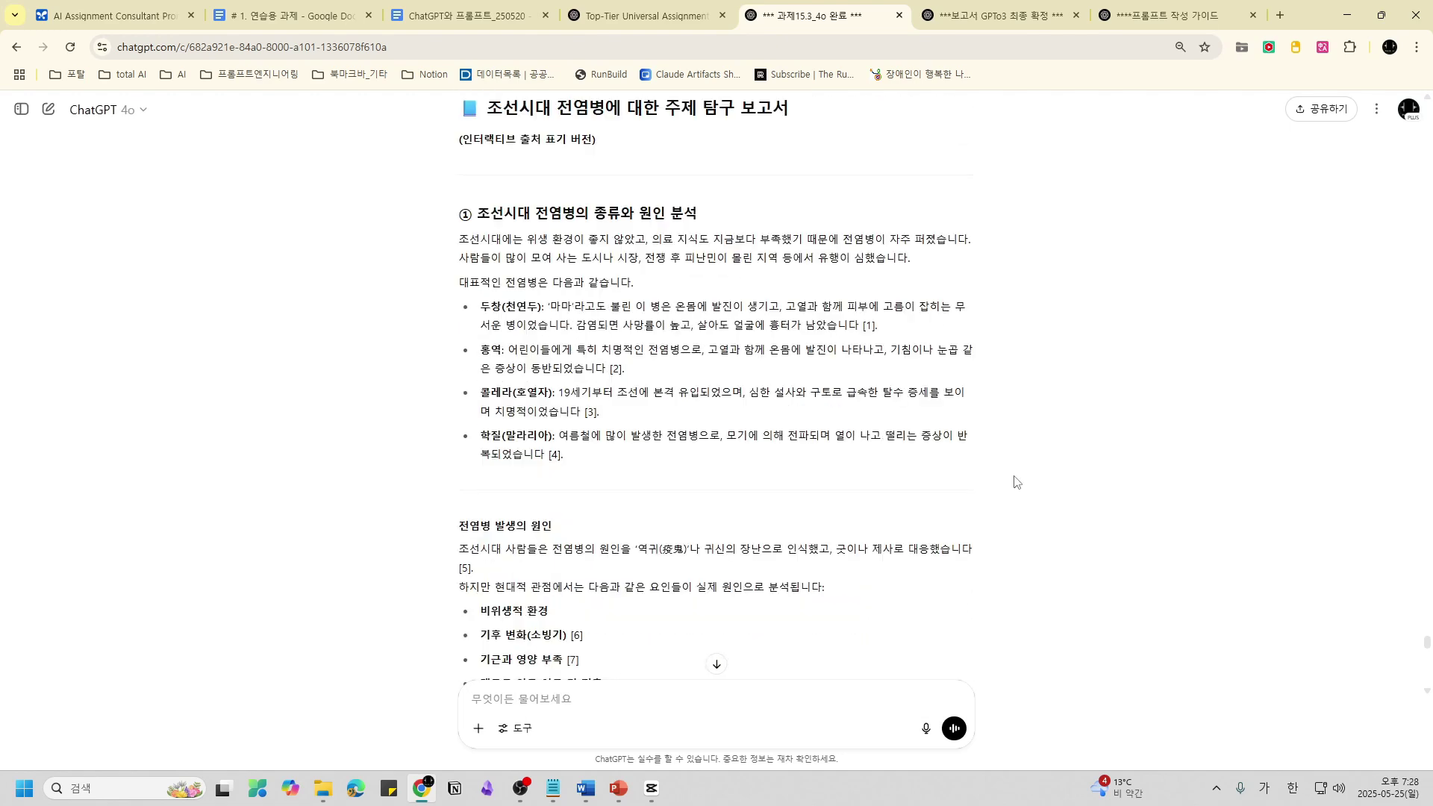
pyautogui.scroll(4, 1017, 481)
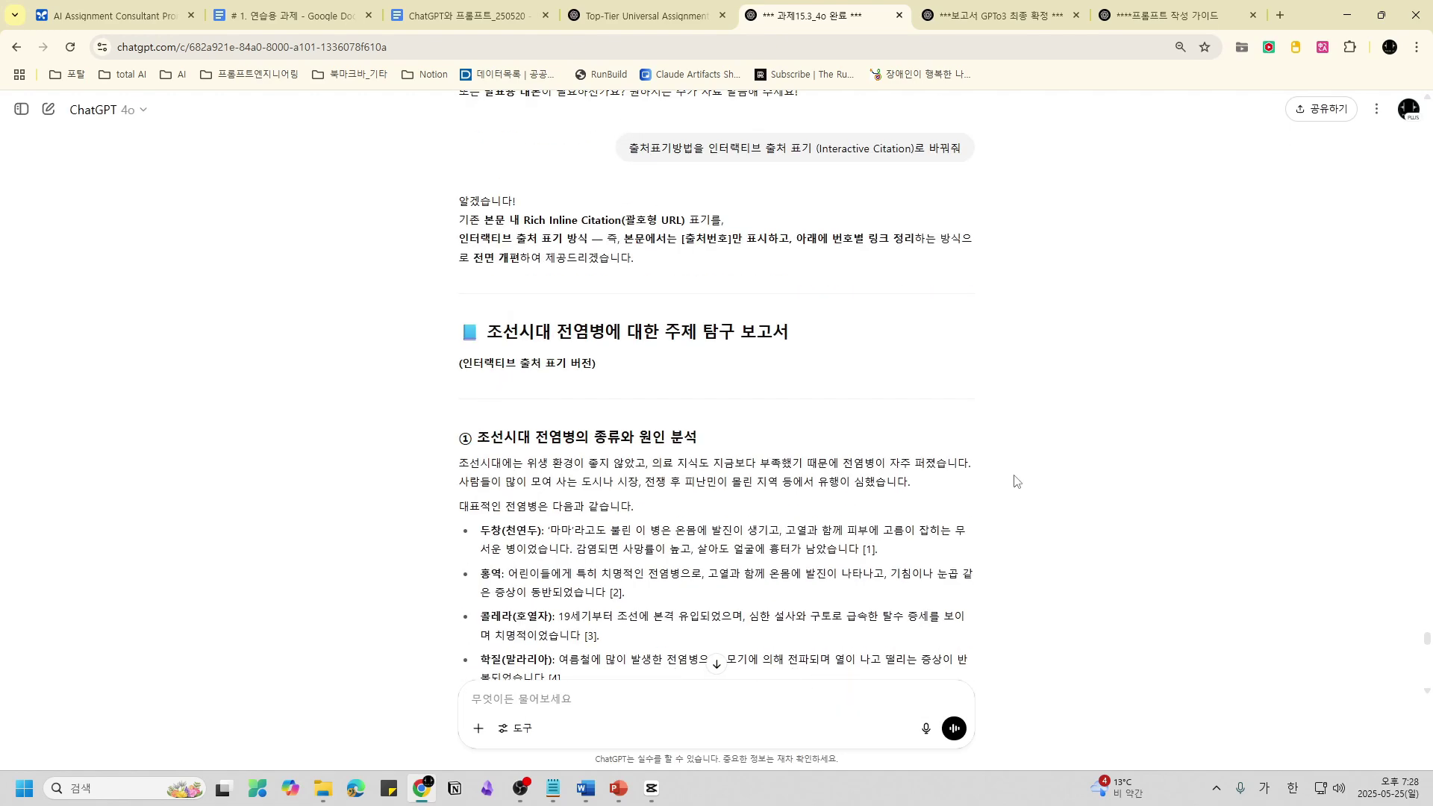
# - Read through the interactive-citation version of the Joseon epidemic report, from section ① on disease types and causes to the section ③ comparison
pyautogui.scroll(-5, 1015, 481)
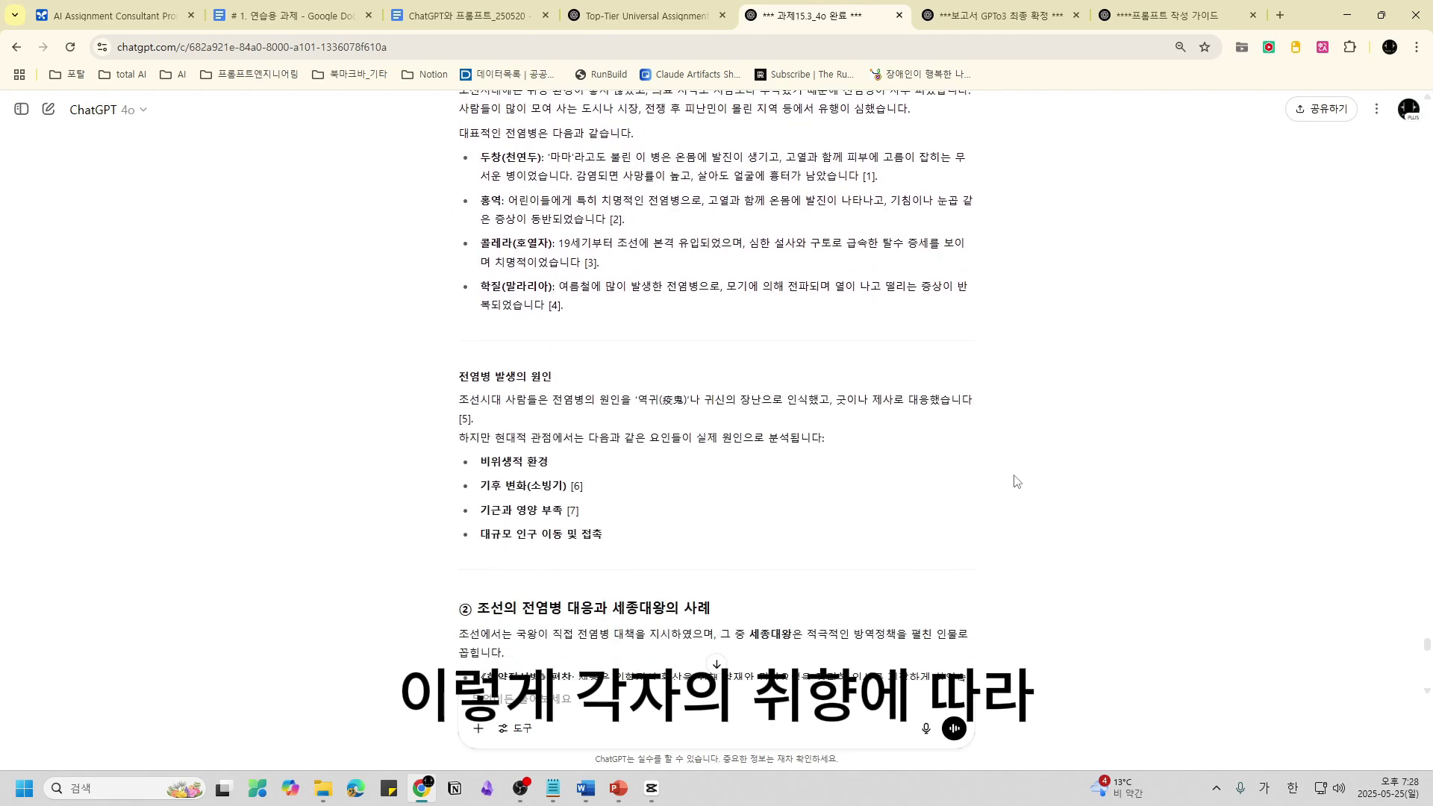
pyautogui.scroll(-3, 1015, 481)
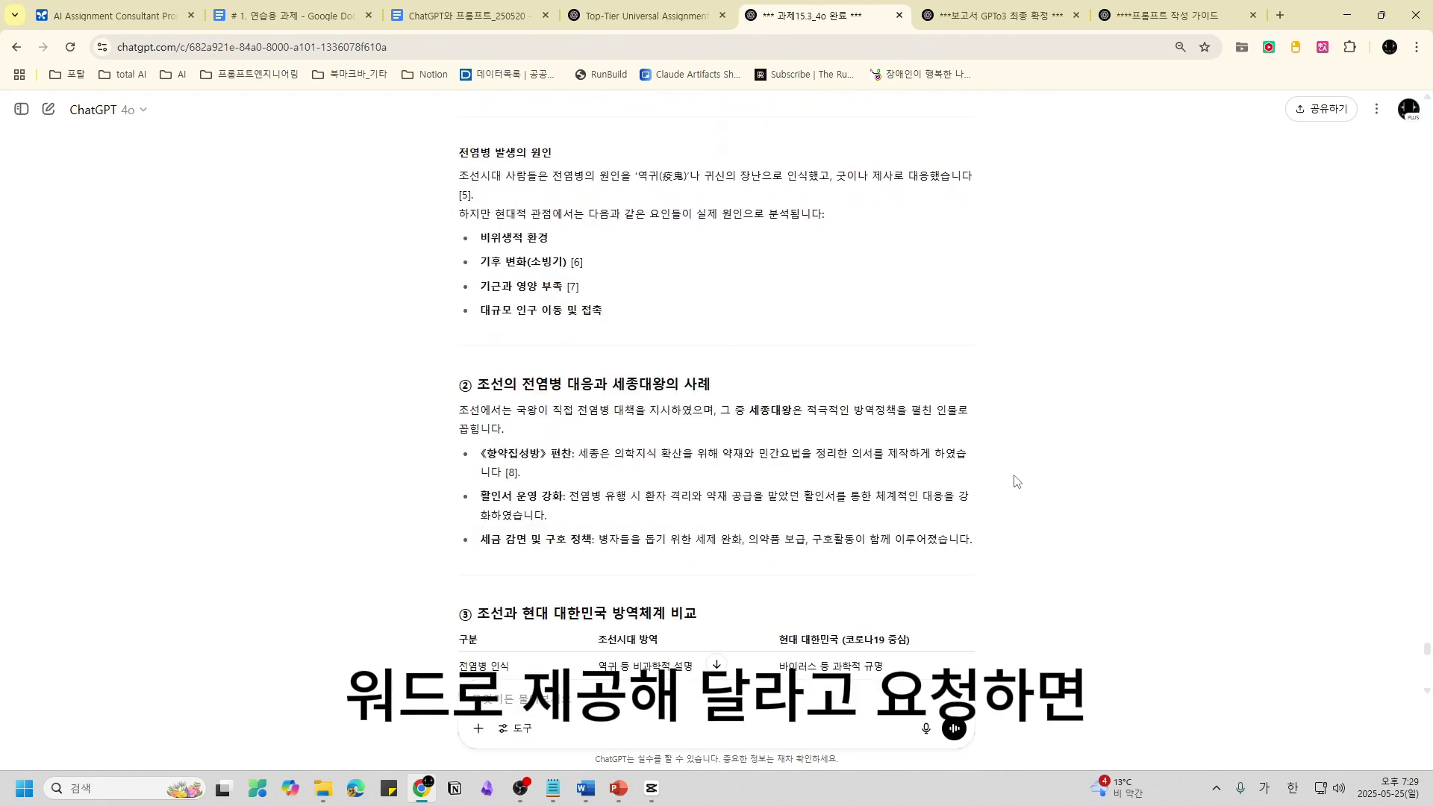
pyautogui.scroll(-3, 1015, 481)
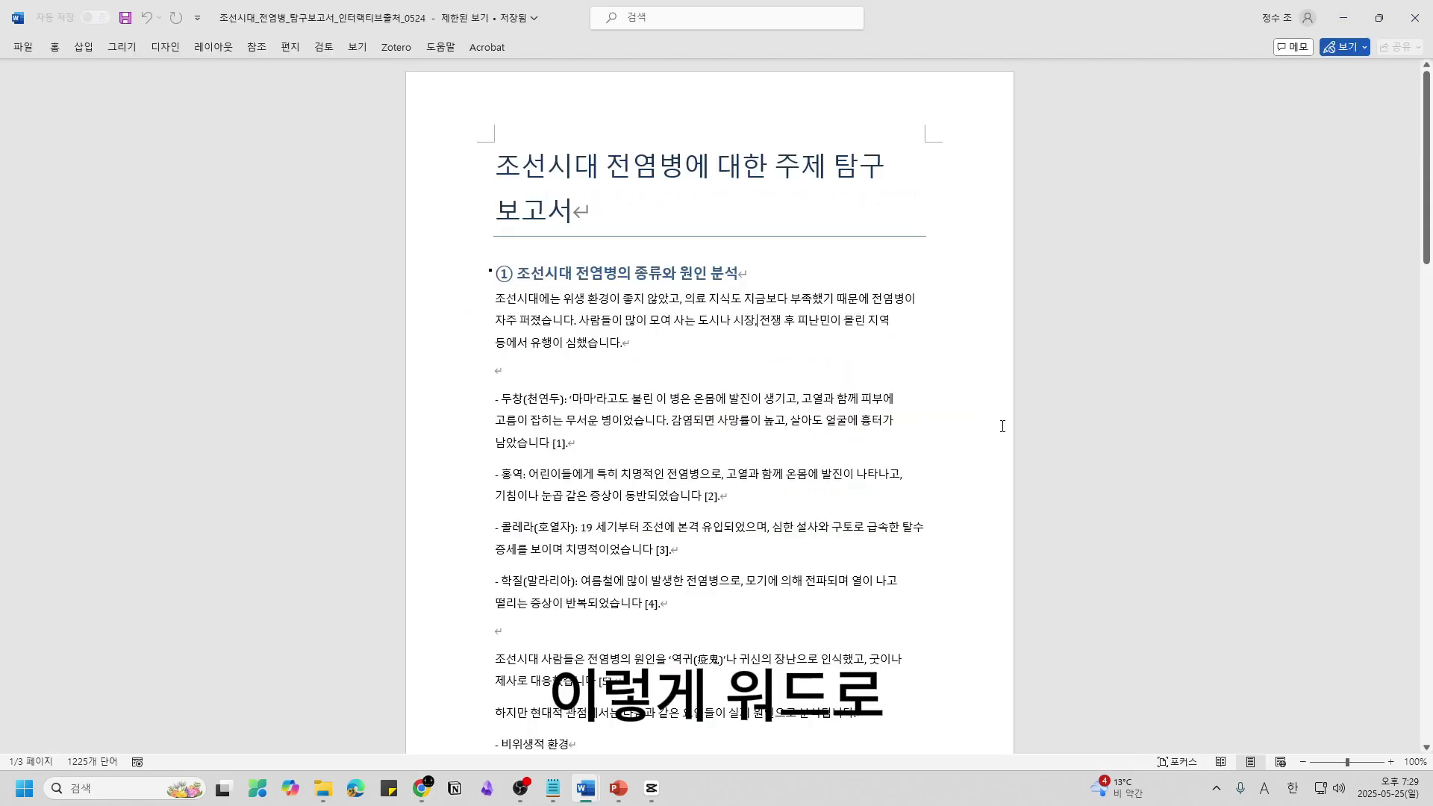
# - Skim the Word version of the report, 조선시대_전염병_탐구보고서_인터랙티브출처_0524, through to section ④ and return to the ChatGPT conversation
pyautogui.scroll(-9, 1002, 426)
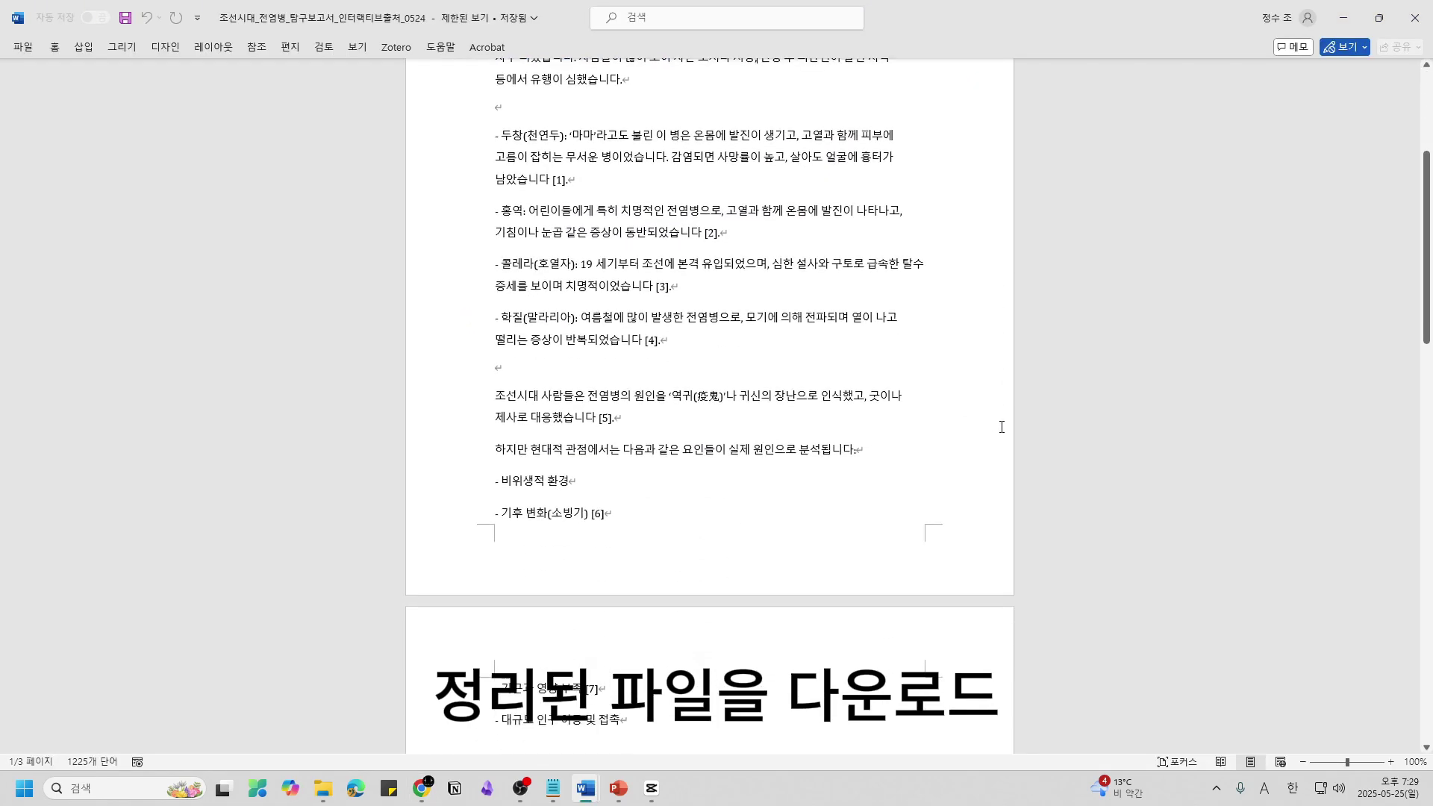
pyautogui.scroll(-6, 1002, 426)
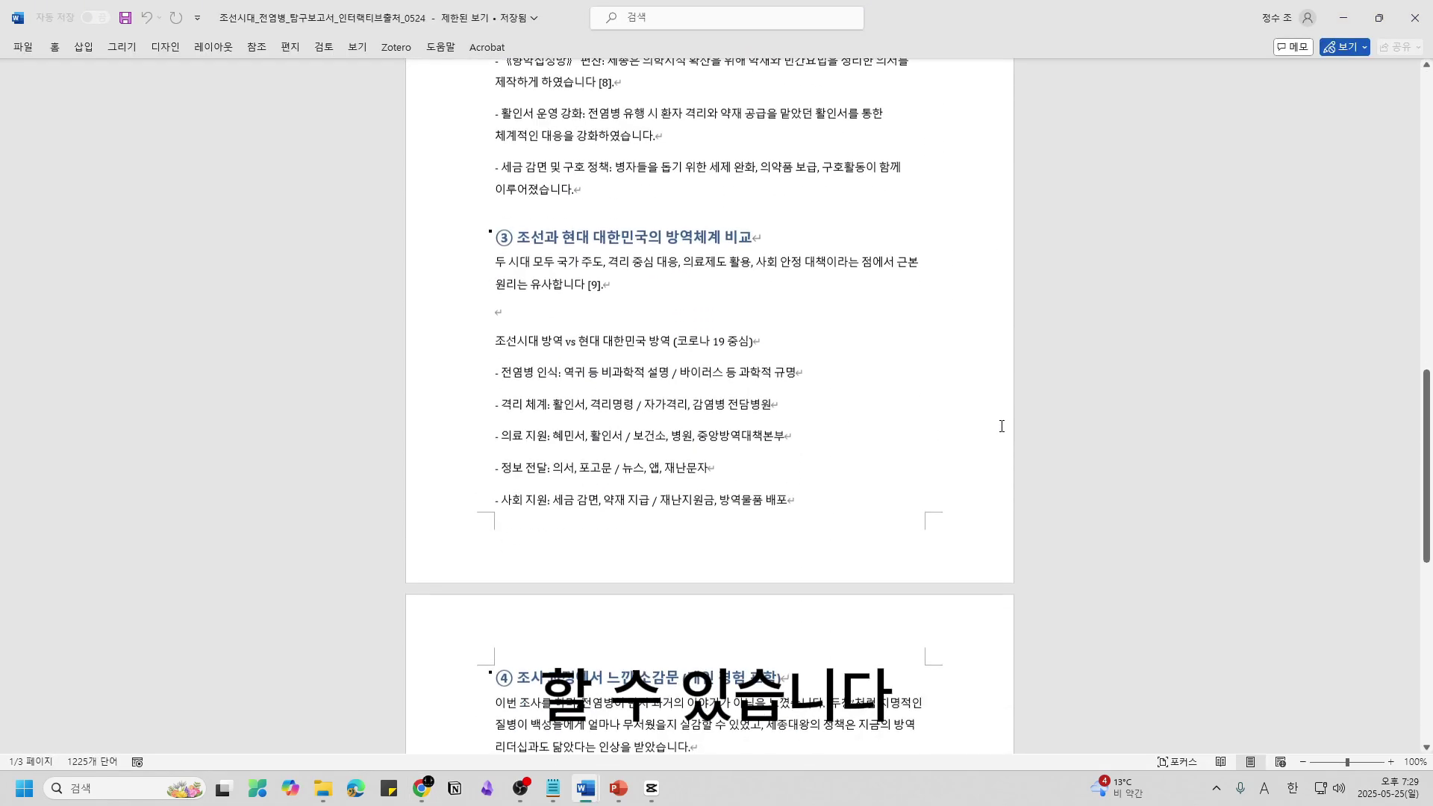
pyautogui.click(1344, 17)
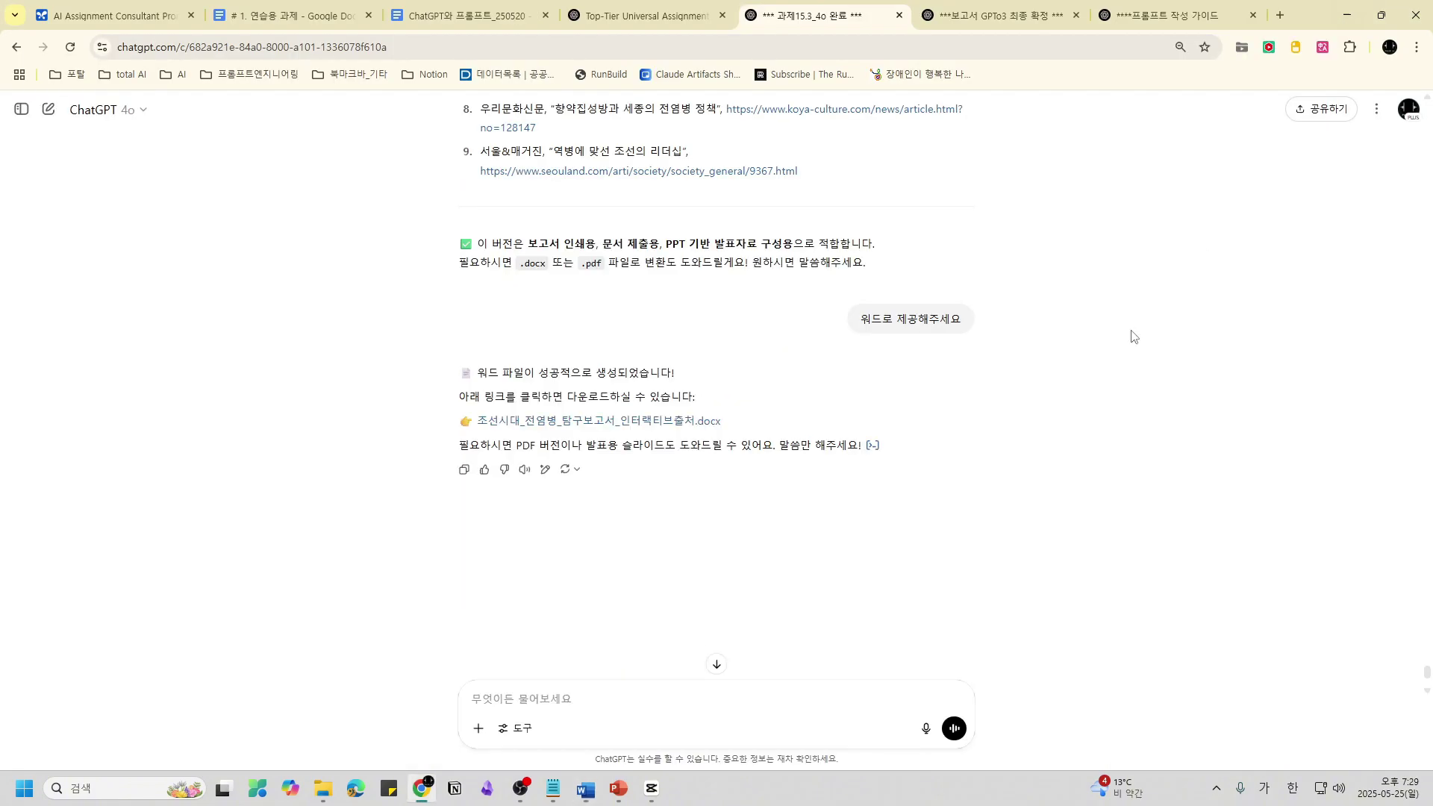